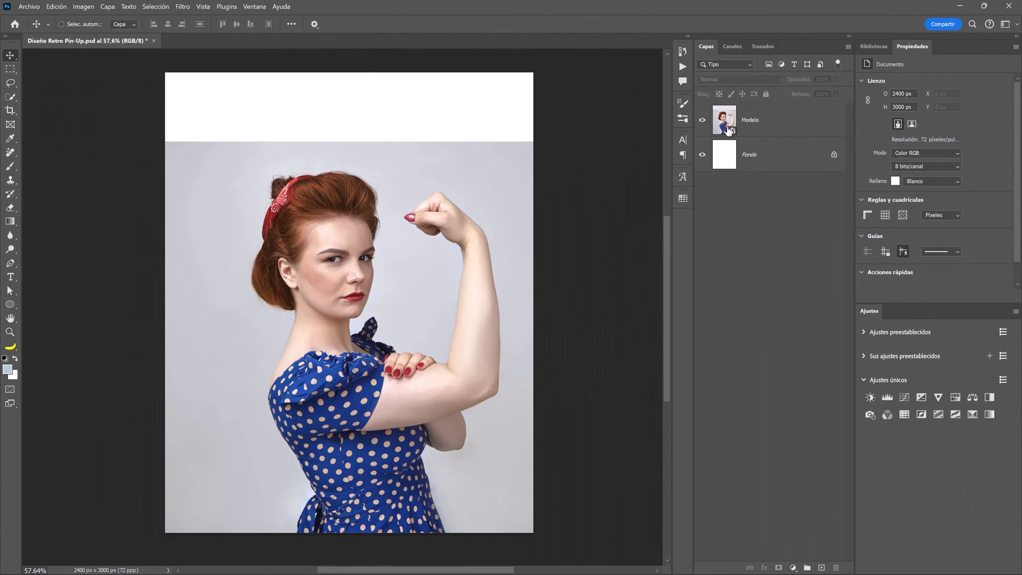
Open the Modelo smart object's embedded portrait as its own .psb document.
double_click(729, 129)
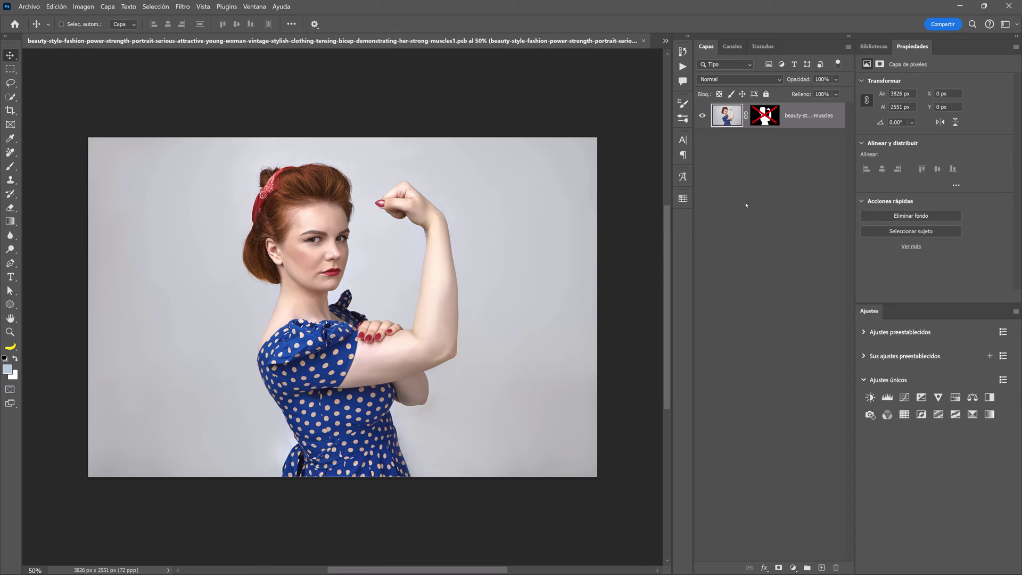
Select the model as subject, re-enable the portrait's mask, then save and close the .psb.
left_click(155, 6)
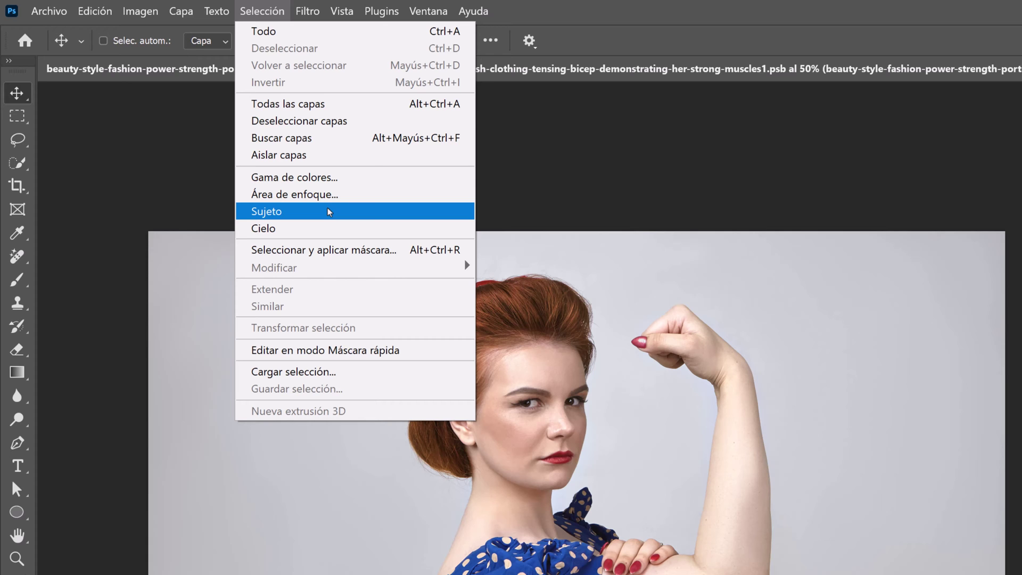
left_click(377, 258)
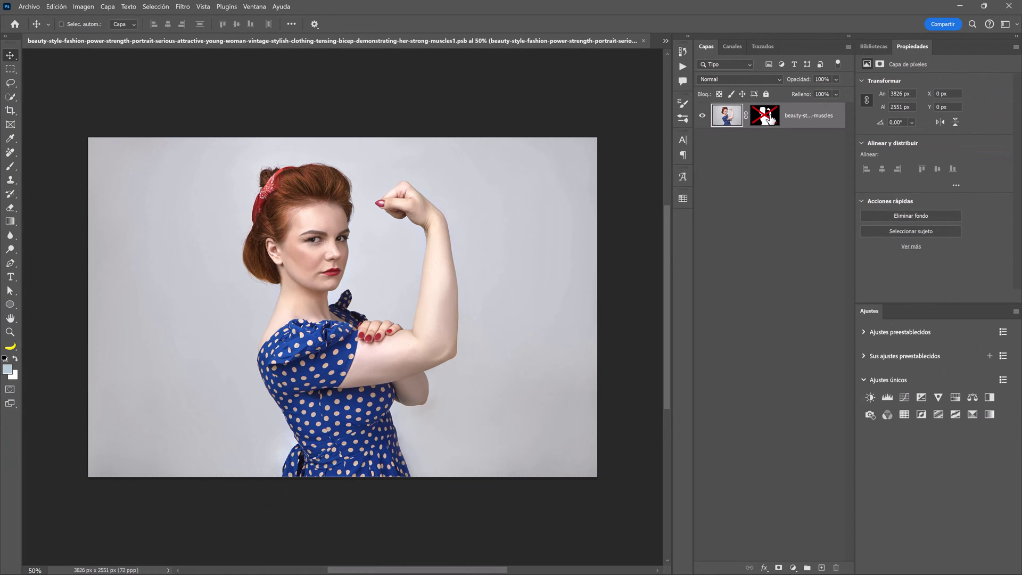
left_click(770, 119, "shift")
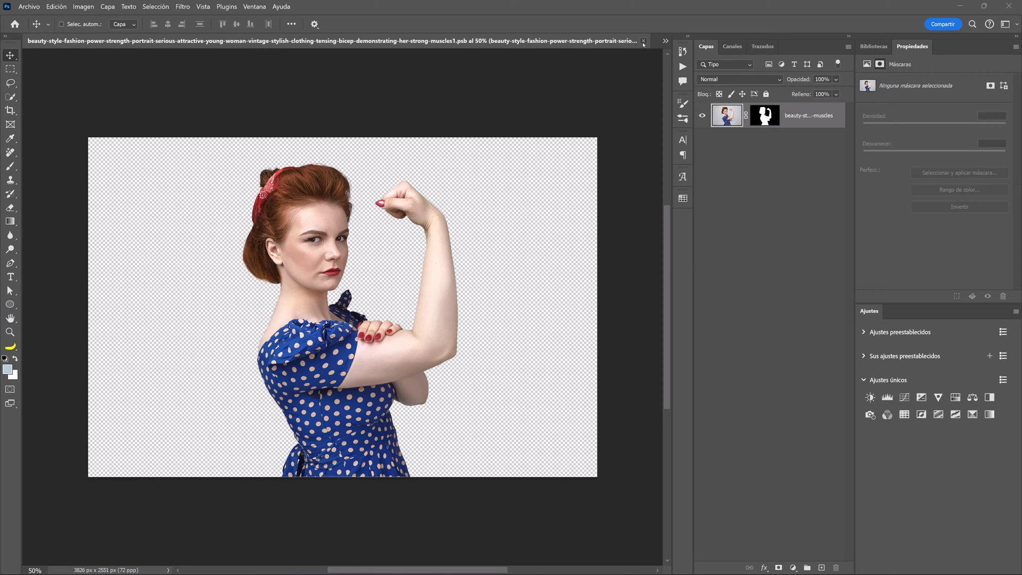
left_click(643, 41)
left_click(520, 229)
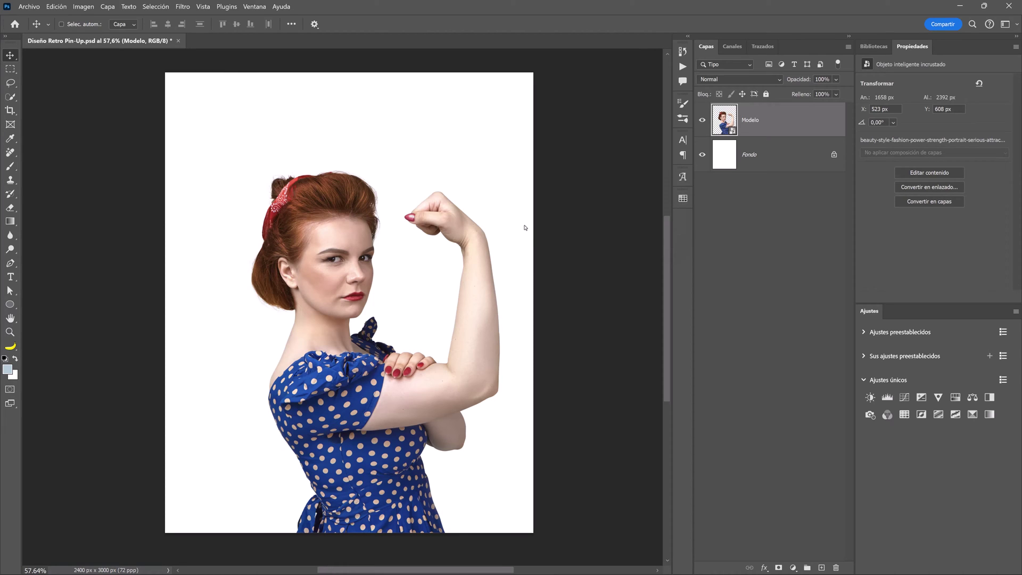
Add a light blue (#b1ccd5) Color uniforme fill layer above the Fondo layer.
left_click(785, 162)
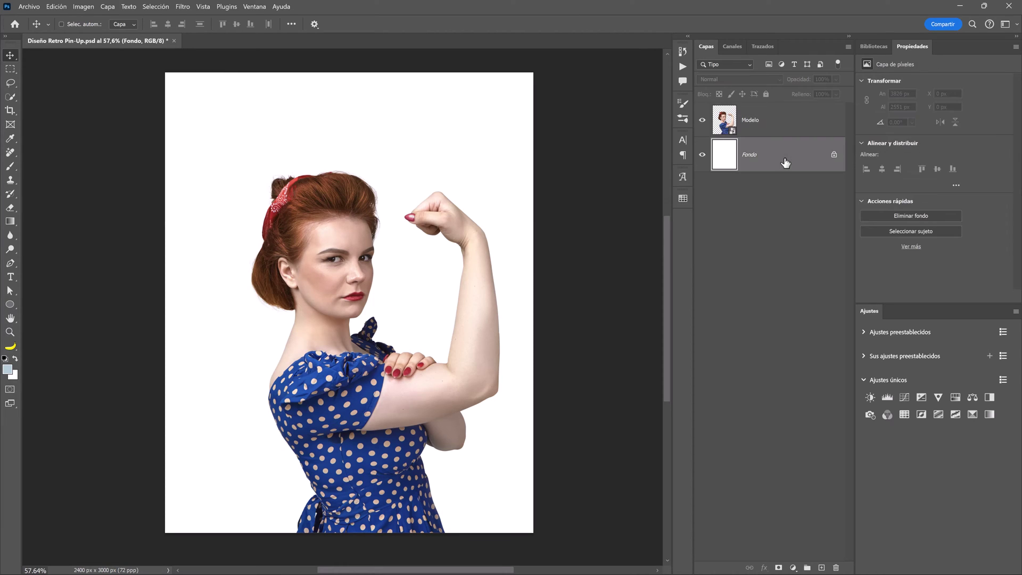
left_click(792, 567)
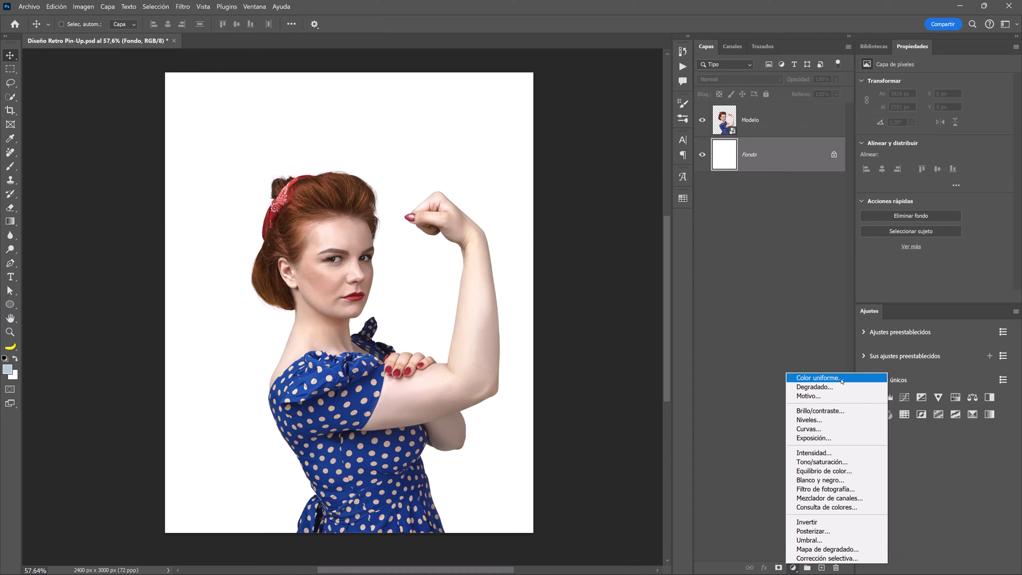
left_click(819, 377)
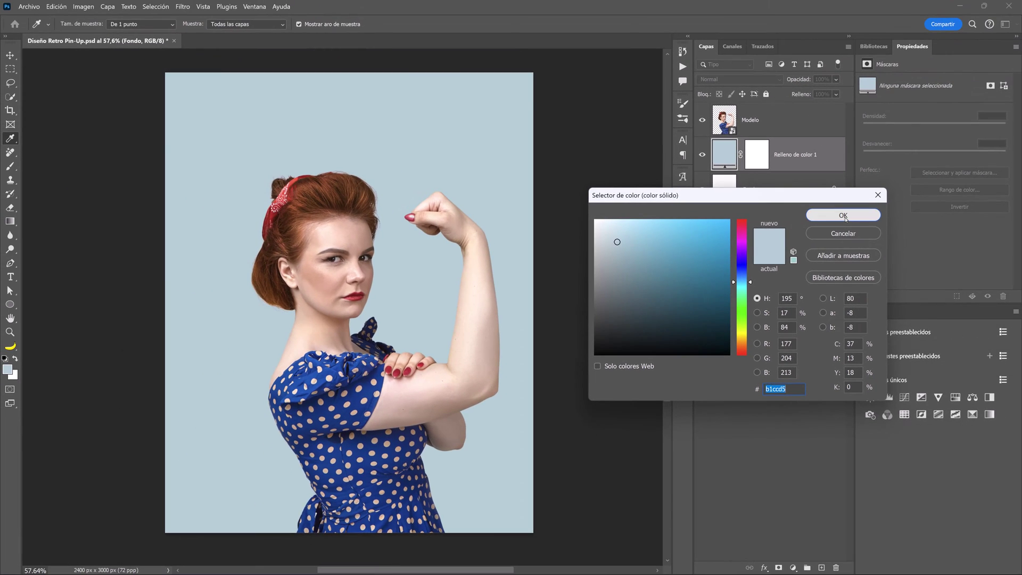
left_click(905, 214)
Delete the fill layer's mask, rename it Fondo Color, and reset the default colours.
right_click(762, 168)
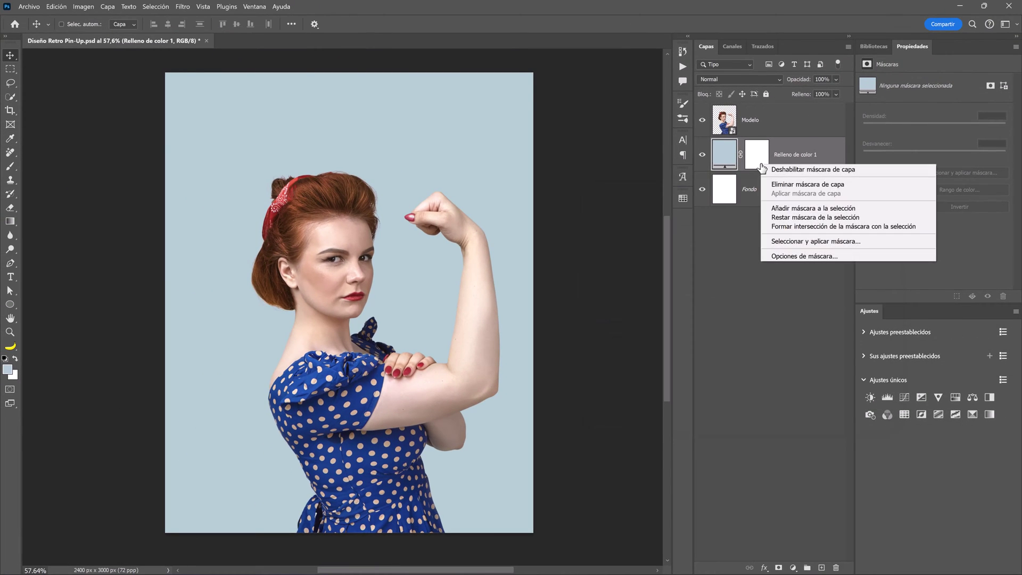
left_click(770, 184)
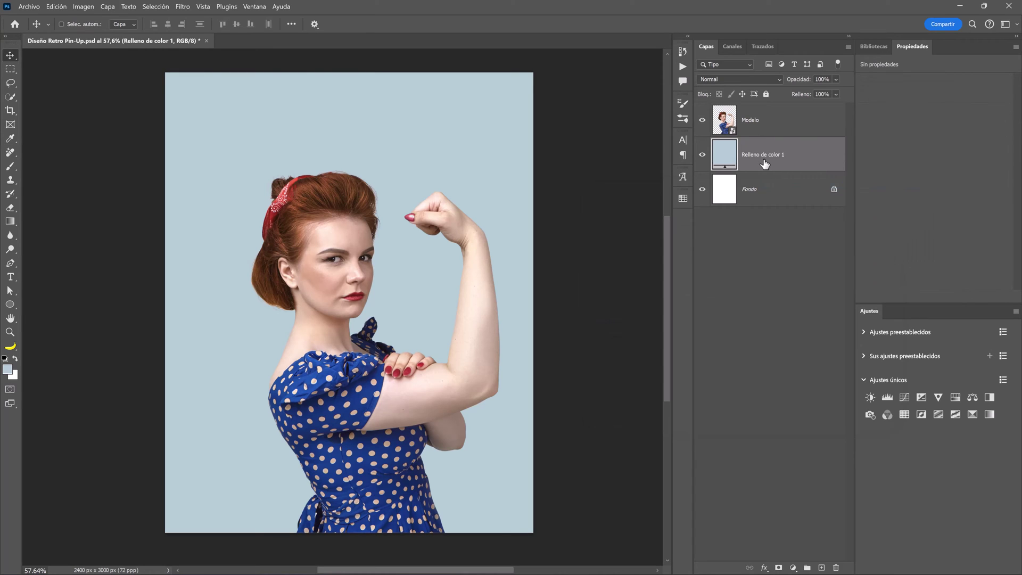
double_click(764, 156)
type("F")
type("lor")
key("Return")
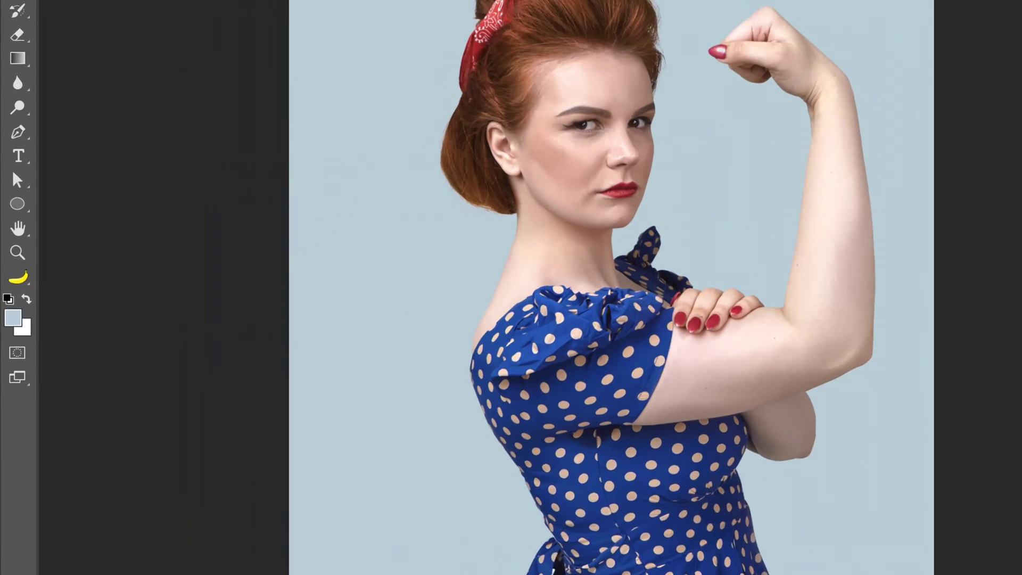
key("d")
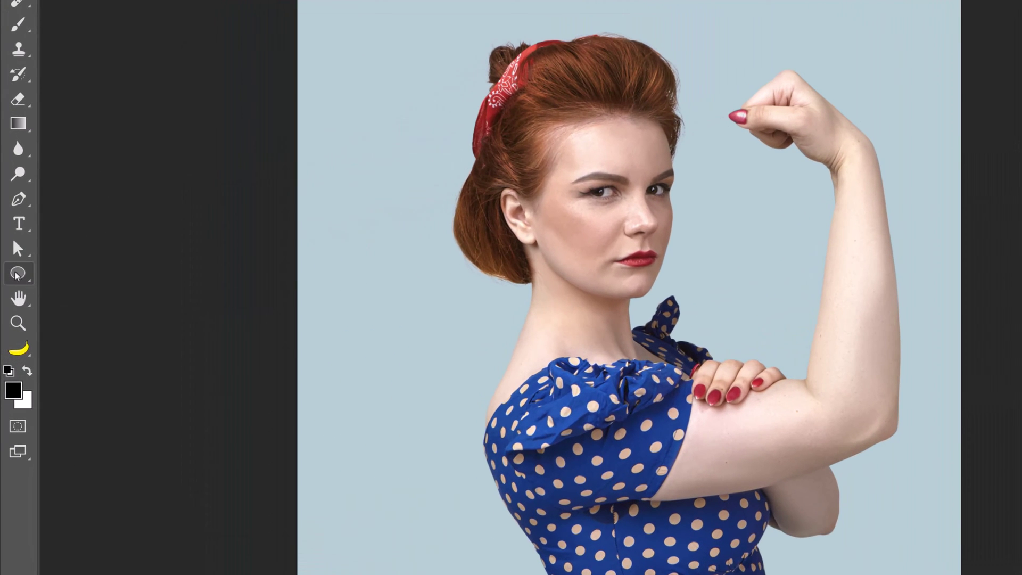
Draw a black circle behind the model and centre it horizontally on the canvas.
left_click(18, 275)
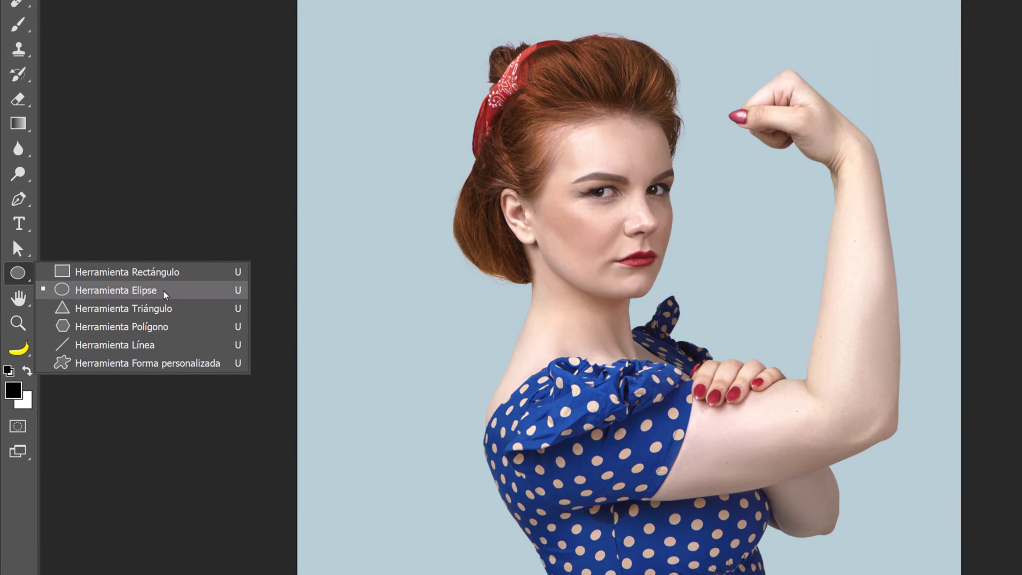
left_click(150, 292)
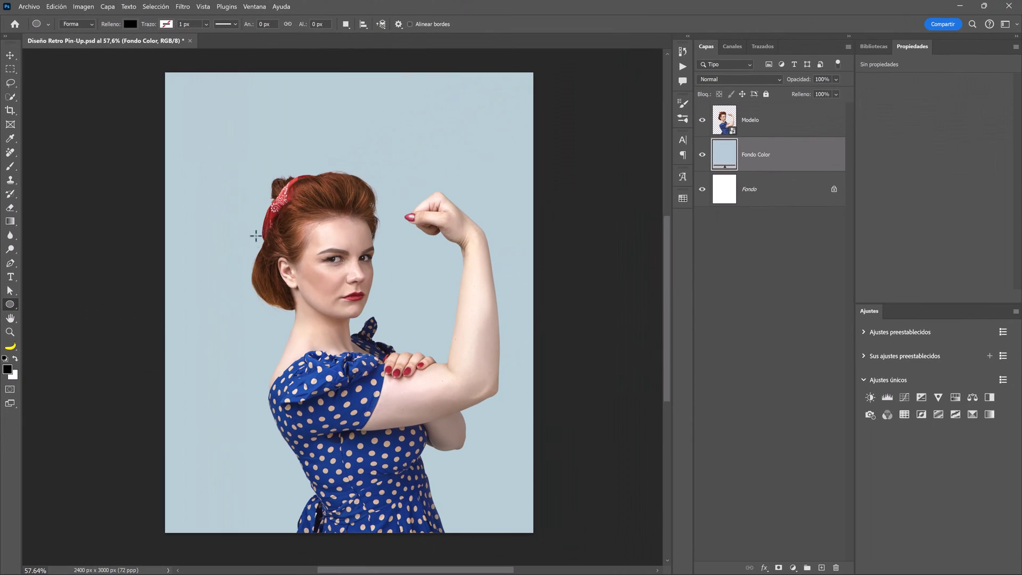
left_click_drag(210, 205, 525, 505)
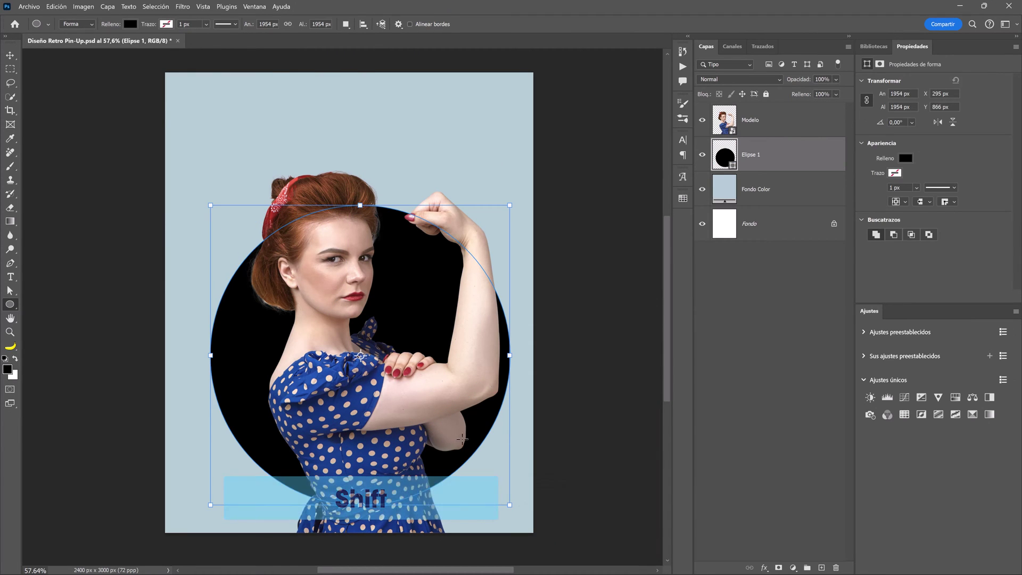
key("v")
left_click_drag(436, 420, 427, 429)
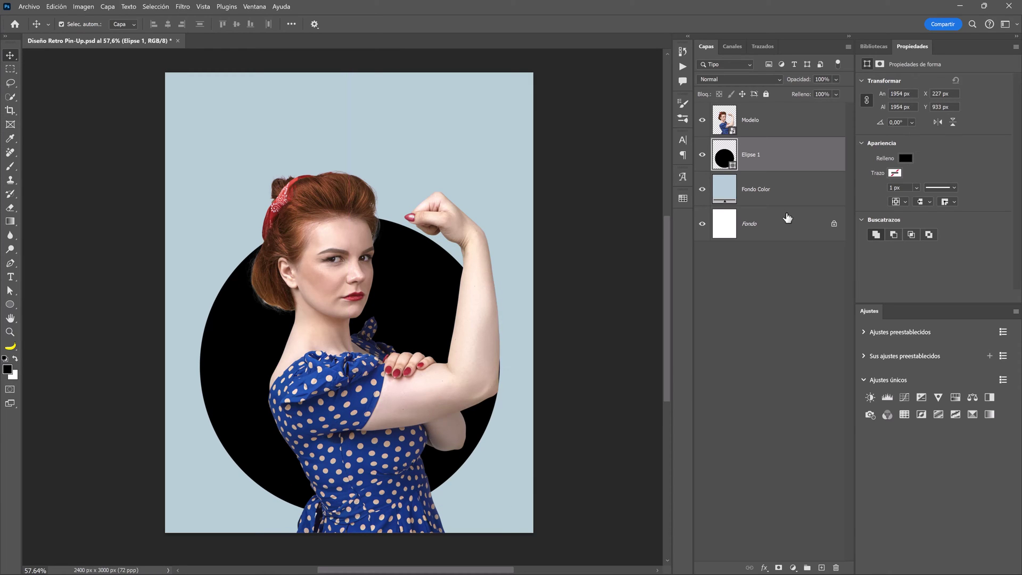
left_click(786, 224, "ctrl")
left_click(167, 24)
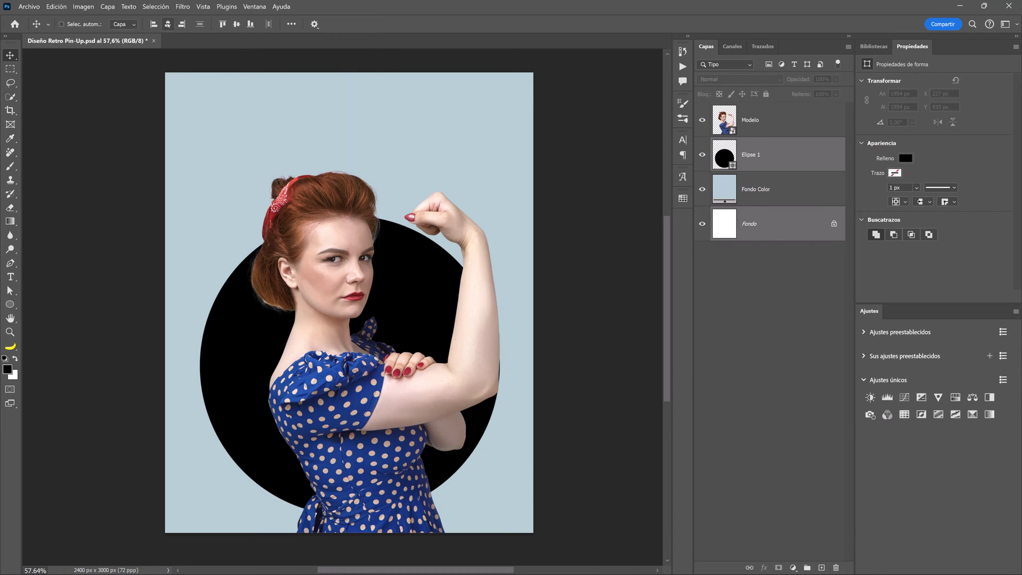
left_click(768, 159)
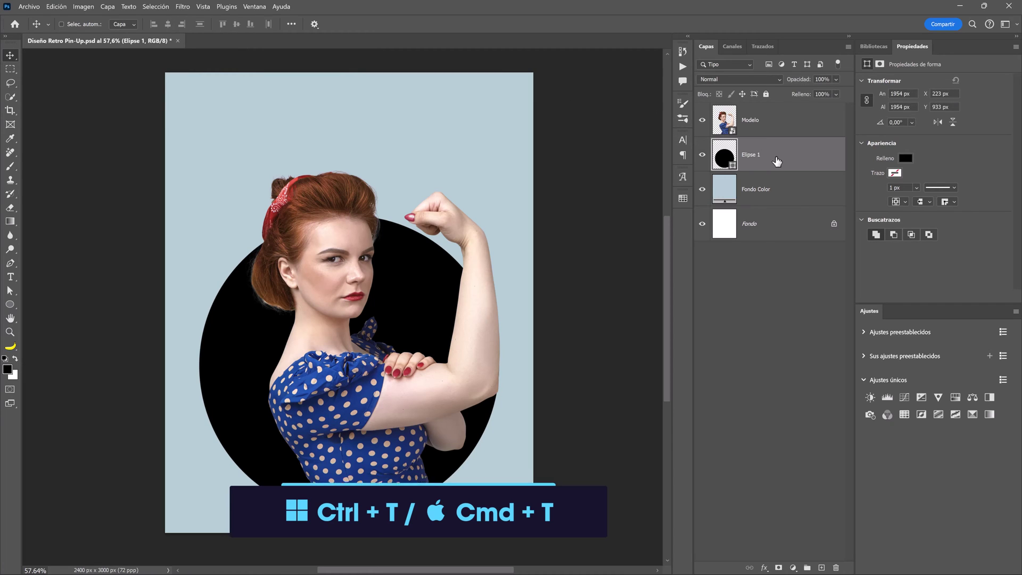
Scale the circle up to about 2040 px wide (roughly 104%).
key("ctrl+t")
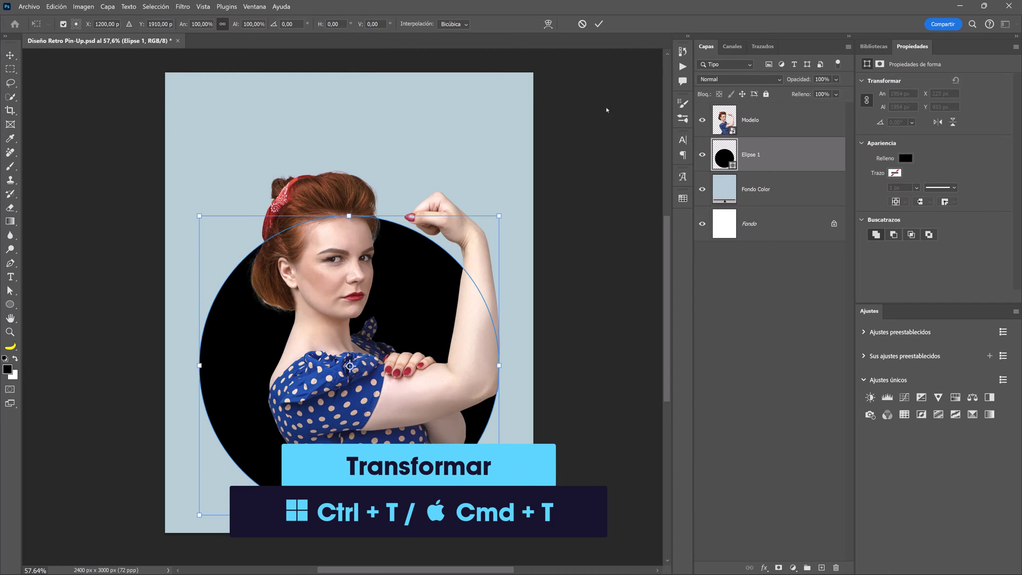
left_click_drag(349, 215, 349, 202)
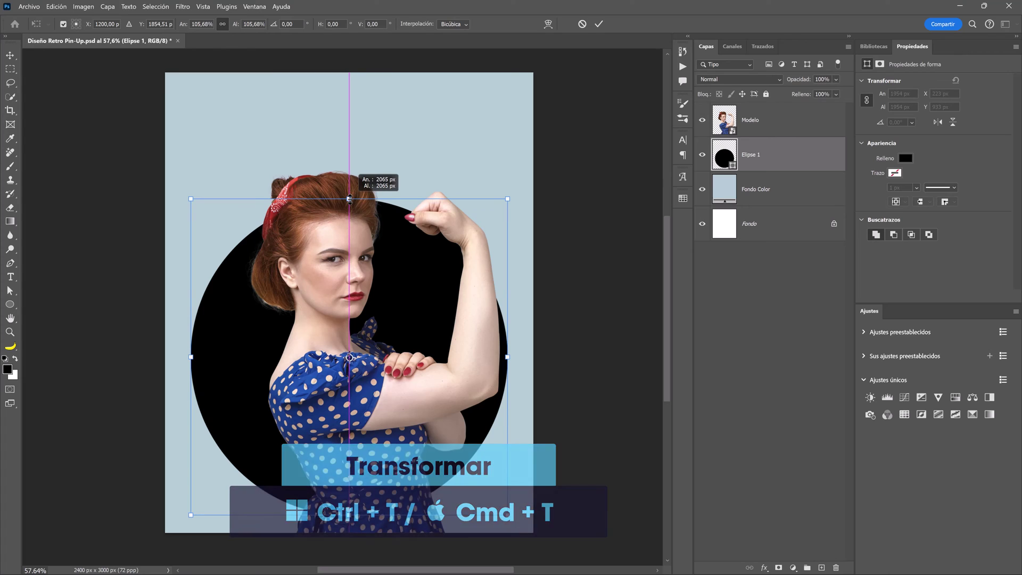
left_click_drag(349, 201, 349, 202)
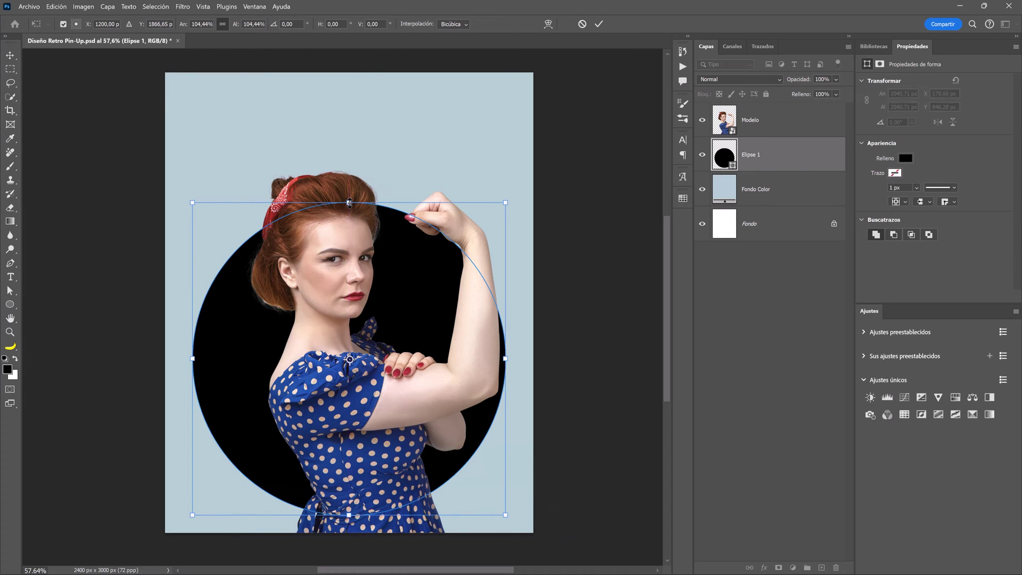
key("Return")
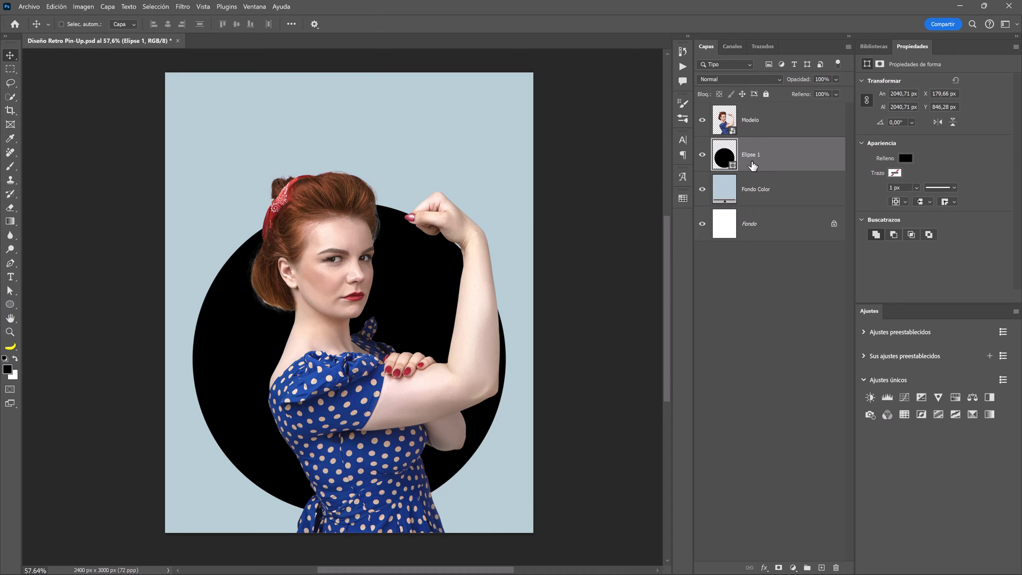
Mask Modelo to the Elipse 1 circle and brush her hair and headscarf back above it.
left_click(721, 159, "ctrl")
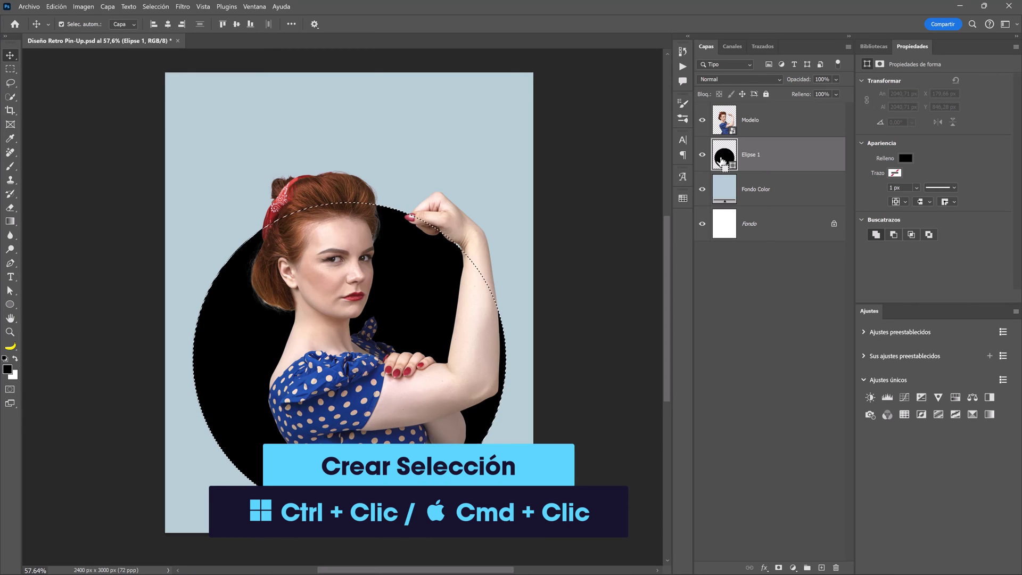
left_click(766, 125)
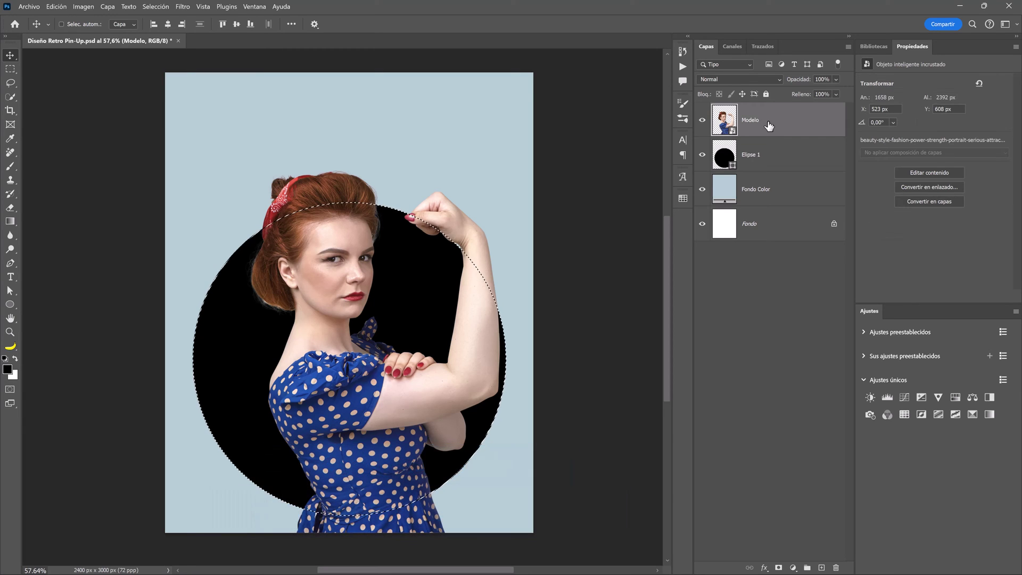
left_click(778, 567)
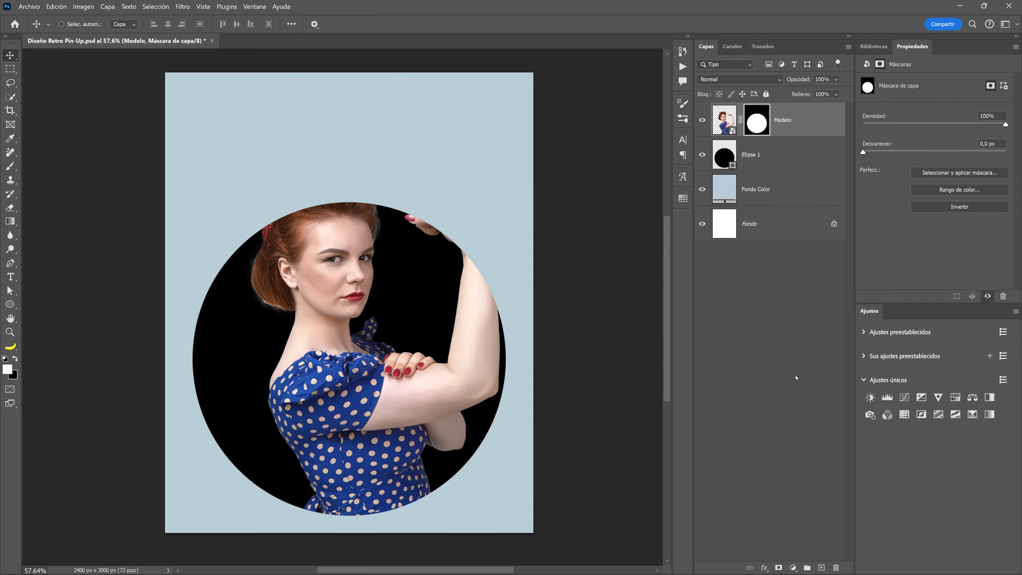
key("b")
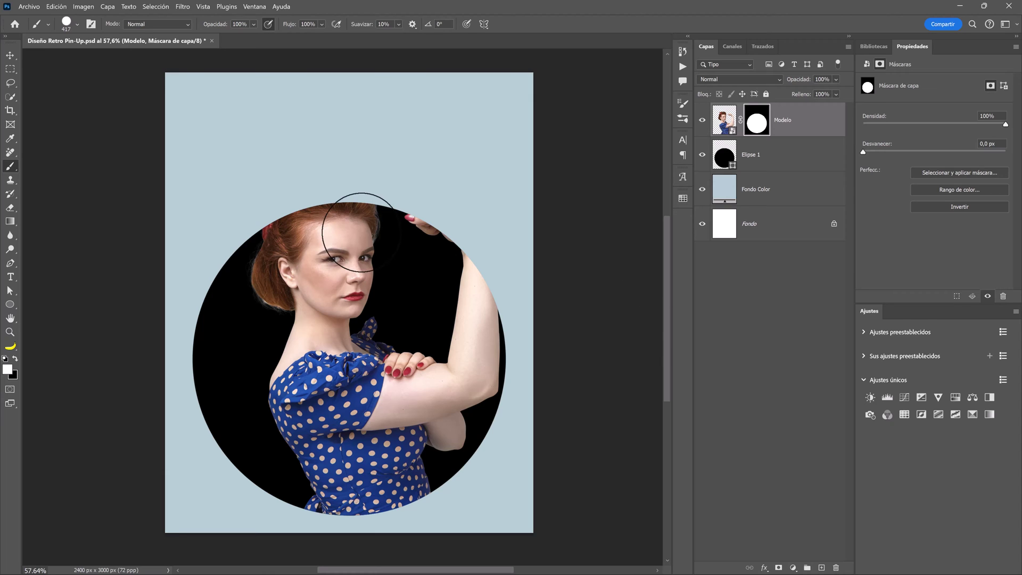
mouse_move(361, 232)
left_mouse_down()
mouse_move(332, 184)
mouse_move(456, 212)
mouse_move(488, 296)
mouse_move(433, 217)
left_mouse_up()
key("v")
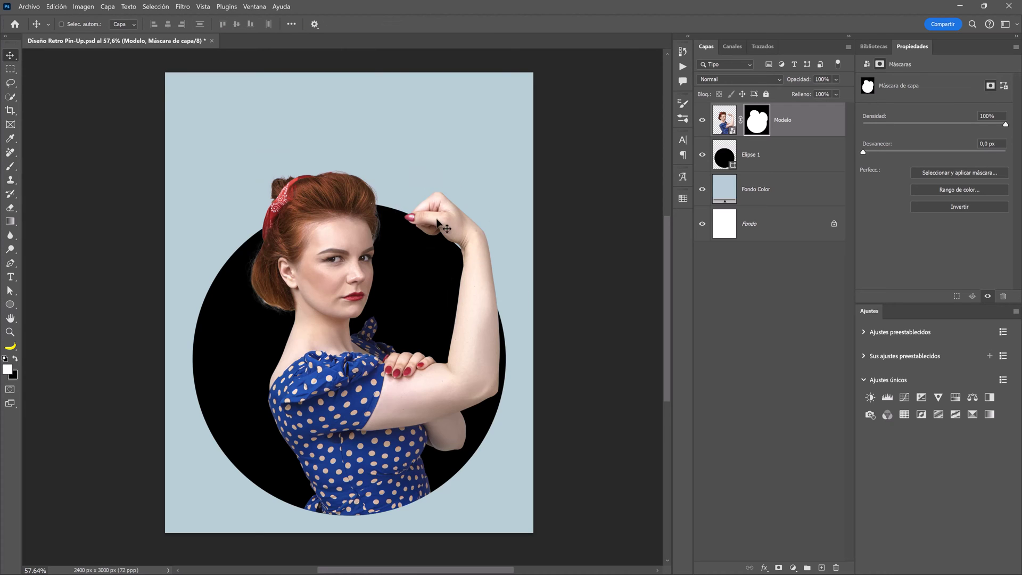
left_click(774, 164)
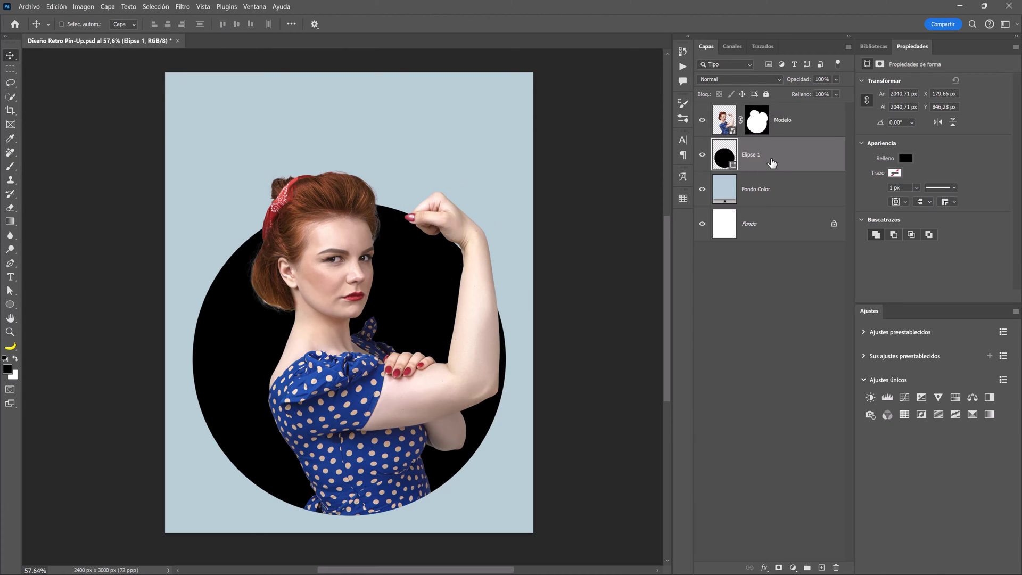
Add a gradient overlay to Elipse 1 using a yellow-orange-red Naranjas preset.
double_click(769, 157)
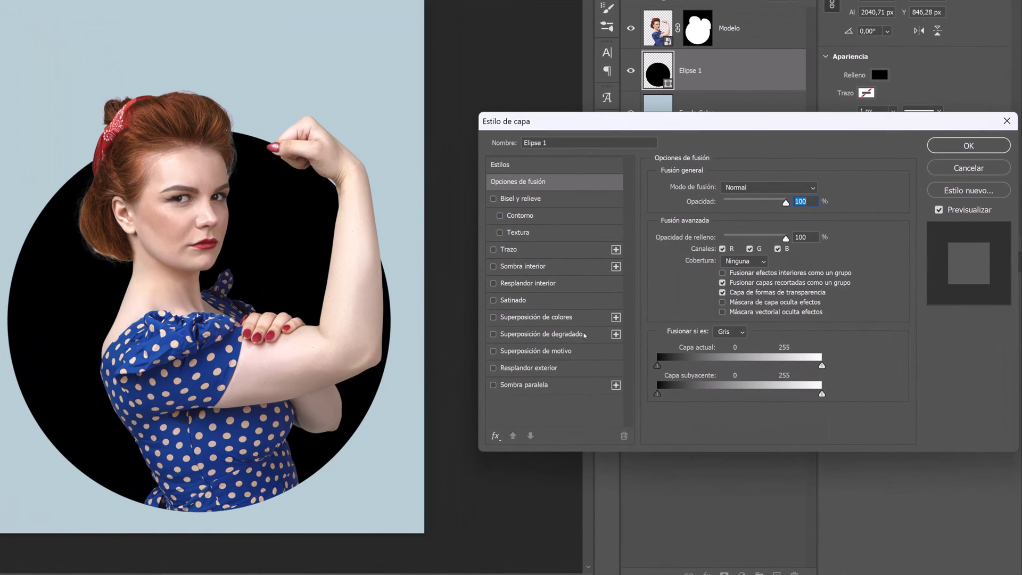
left_click(586, 335)
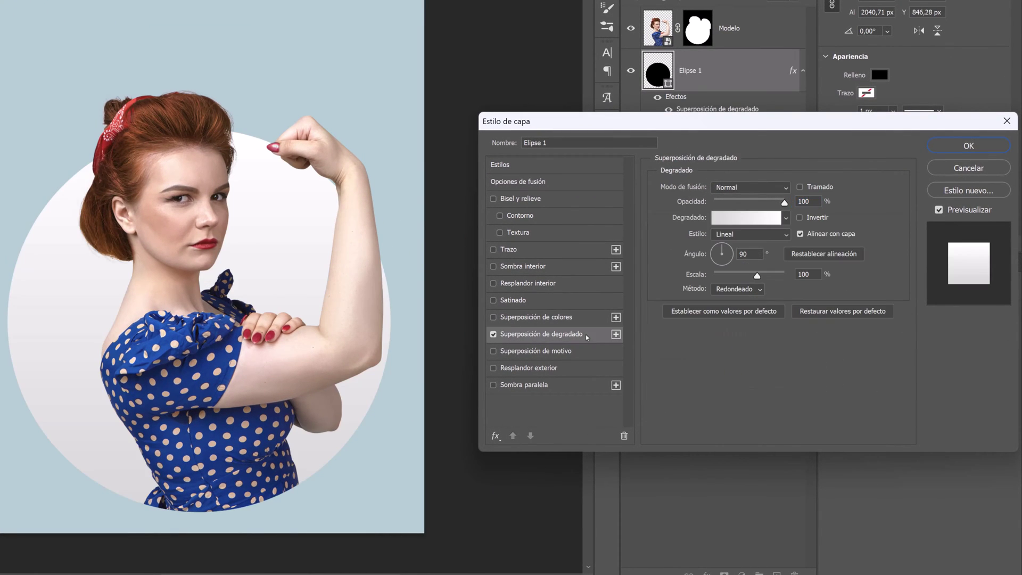
left_click(786, 219)
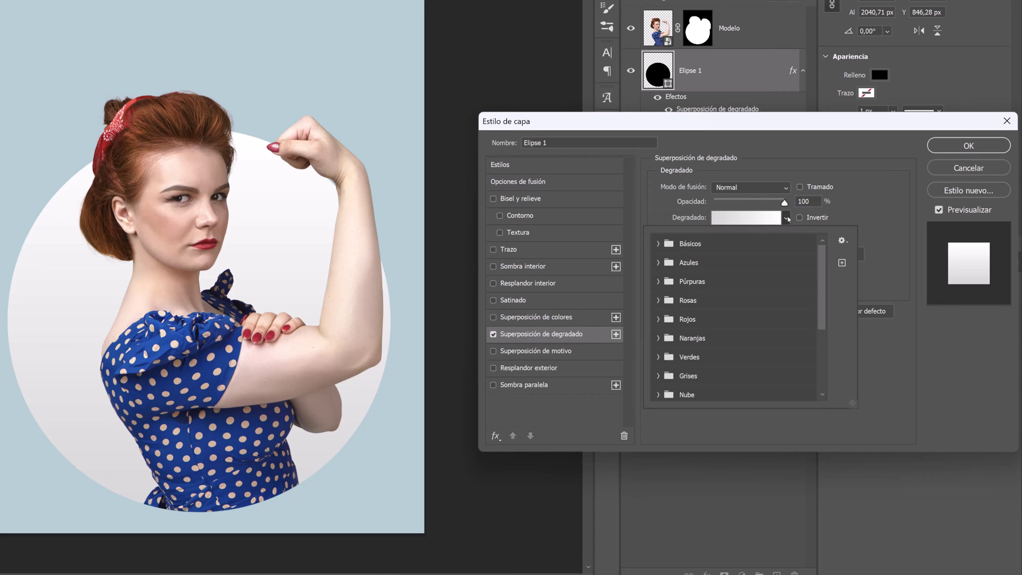
scroll(804, 277, "down", 2)
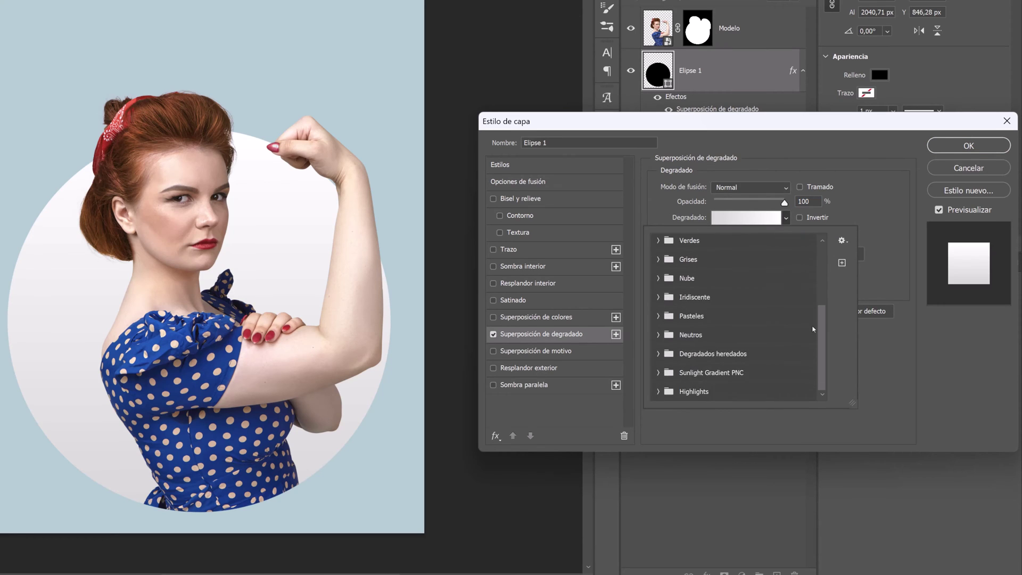
scroll(812, 293, "up", 2)
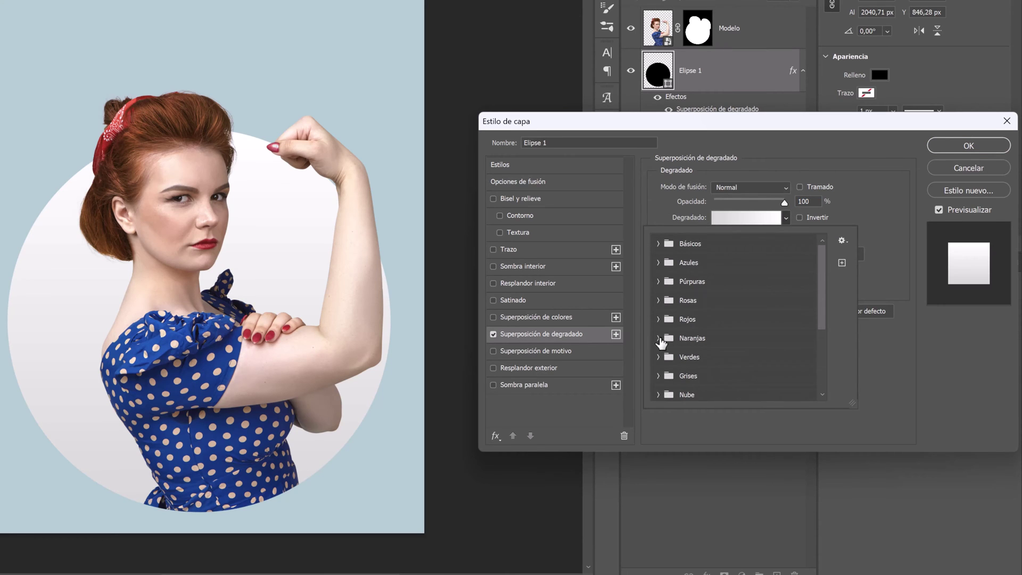
left_click(658, 338)
scroll(745, 327, "down", 1)
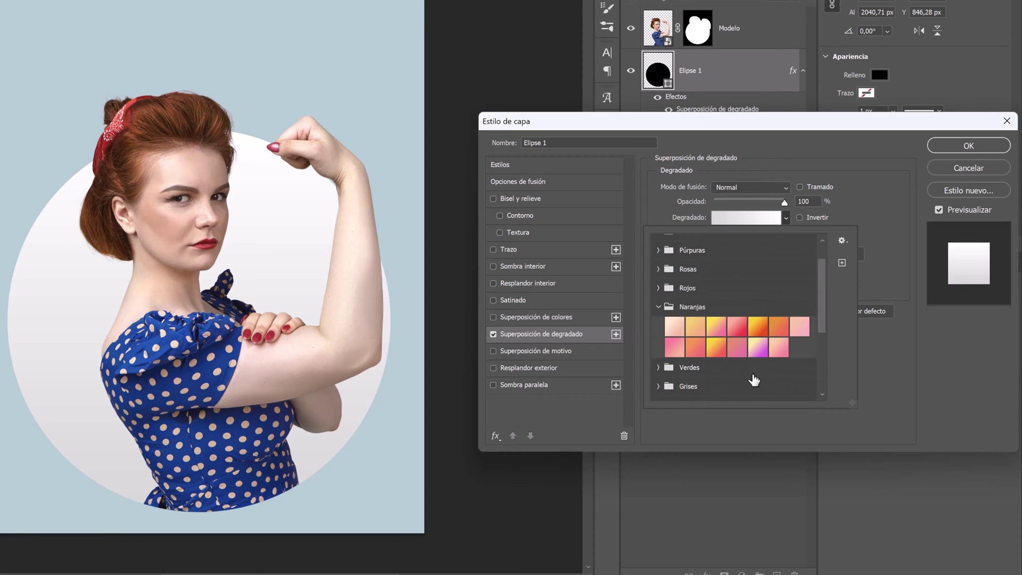
left_click(718, 349)
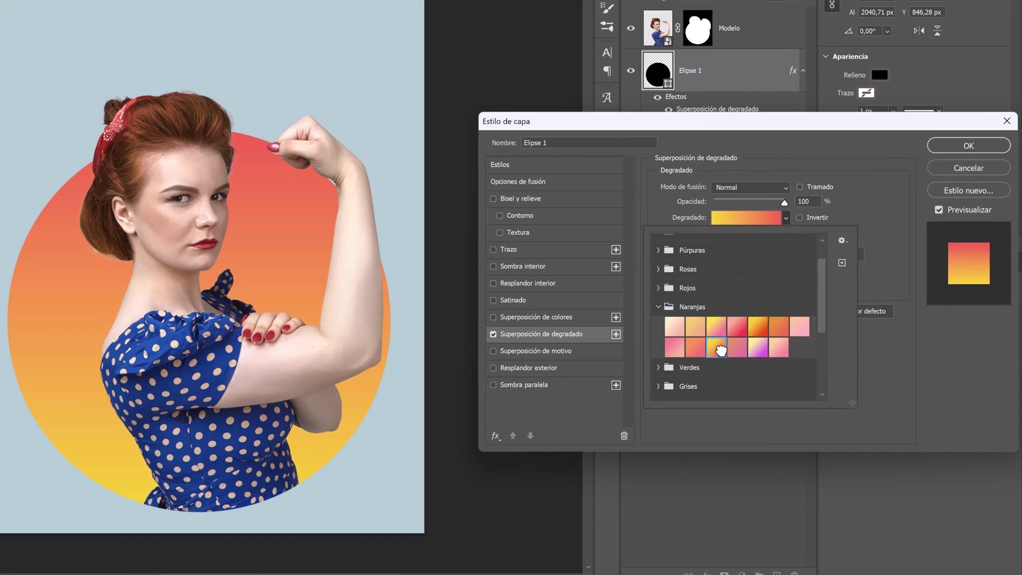
left_click(868, 287)
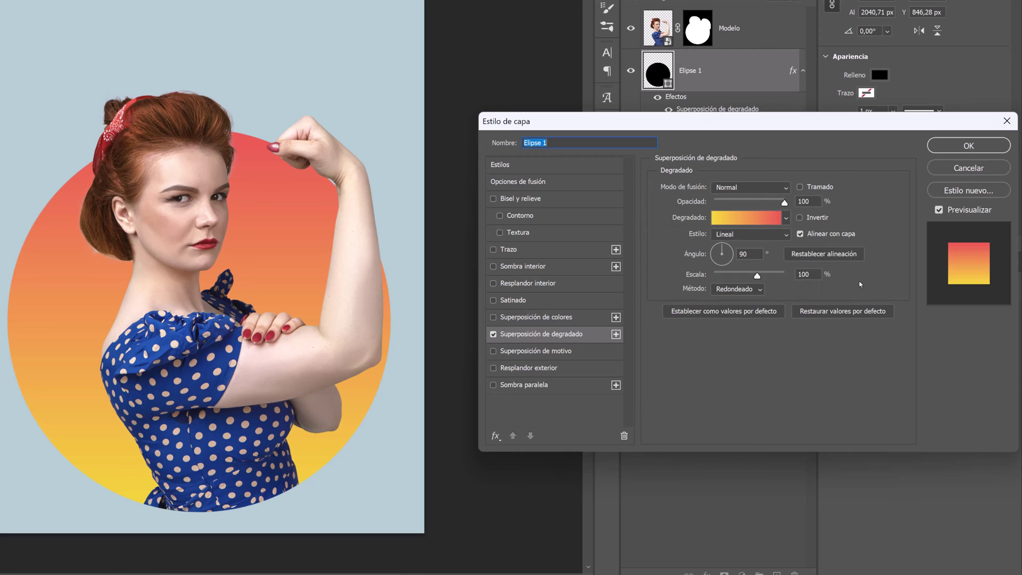
Reverse the gradient so yellow sits on top, shift it down, and confirm the style.
left_click(800, 218)
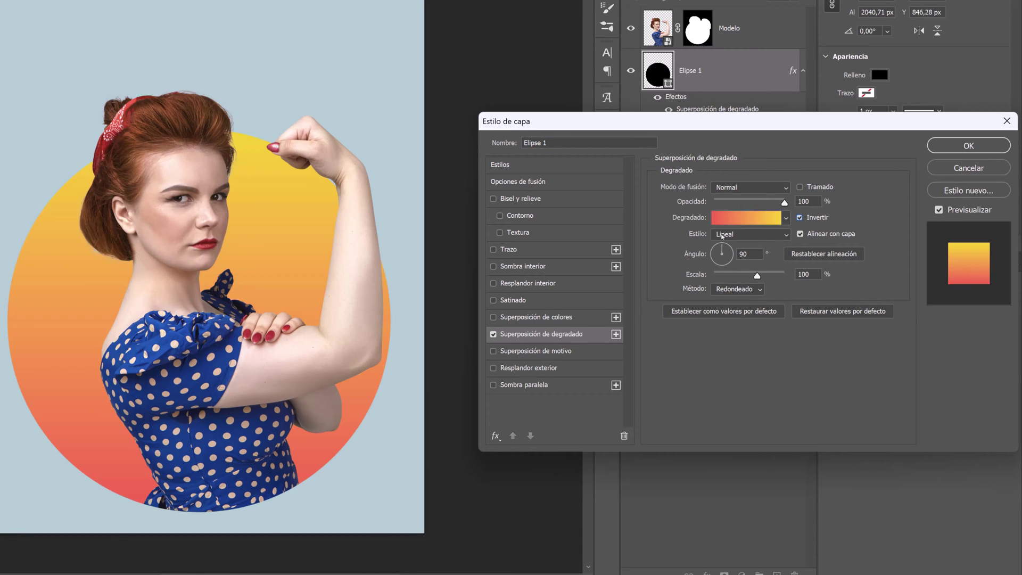
left_click_drag(215, 318, 215, 362)
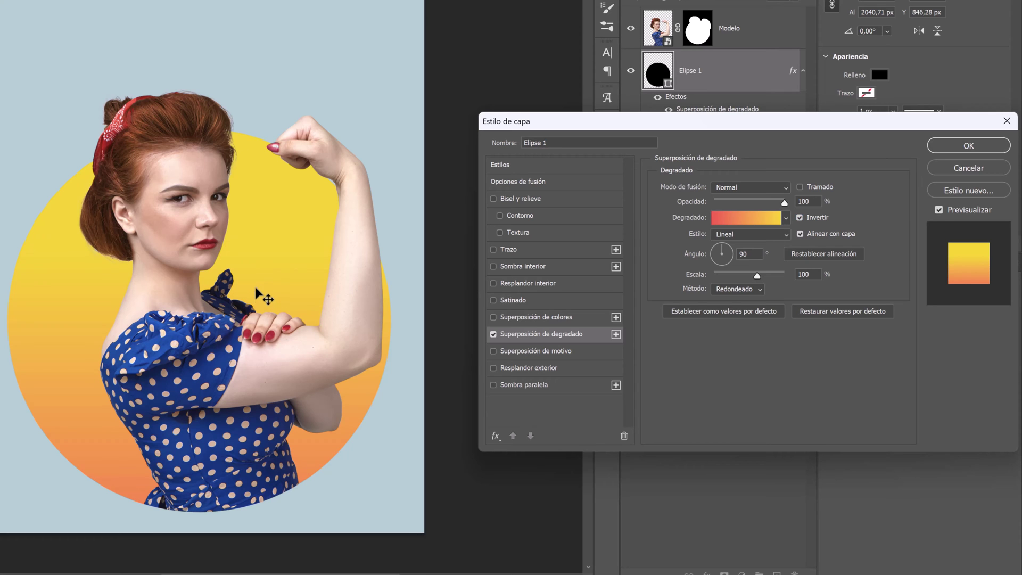
left_click(966, 147)
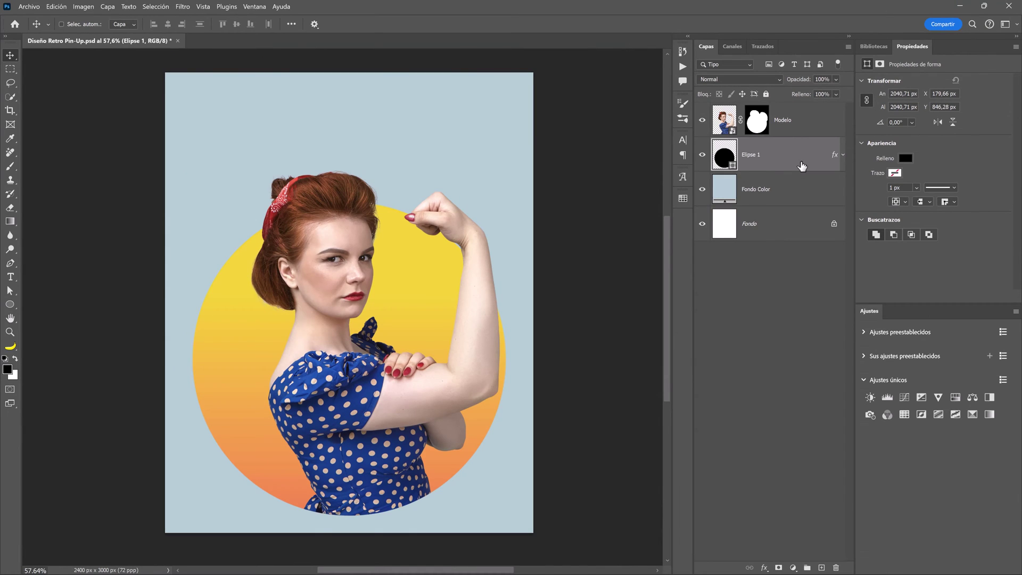
left_click(800, 127)
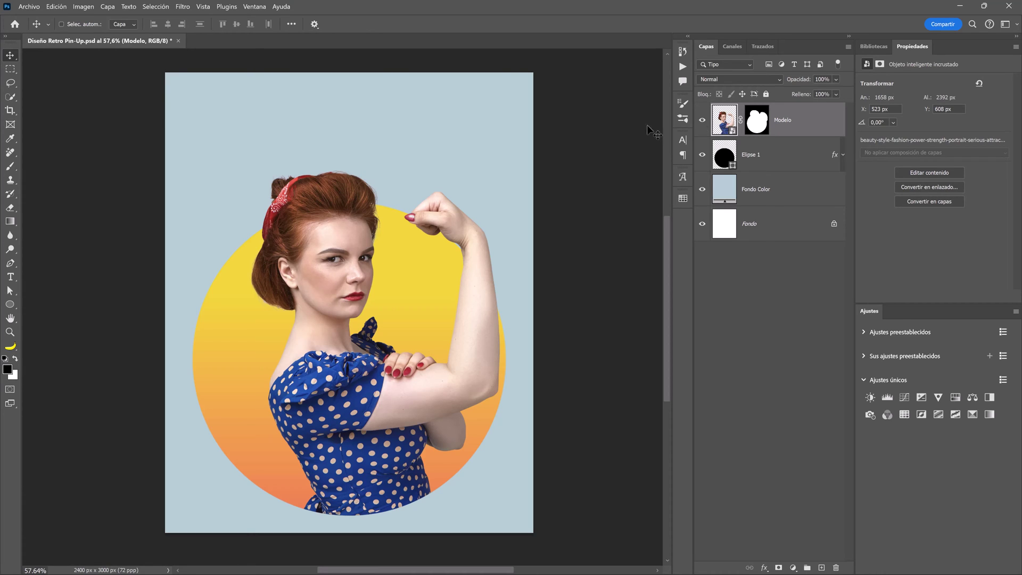
Apply Sombras/iluminaciones to Modelo with shadows amount 50 and highlights amount 30.
left_click(84, 7)
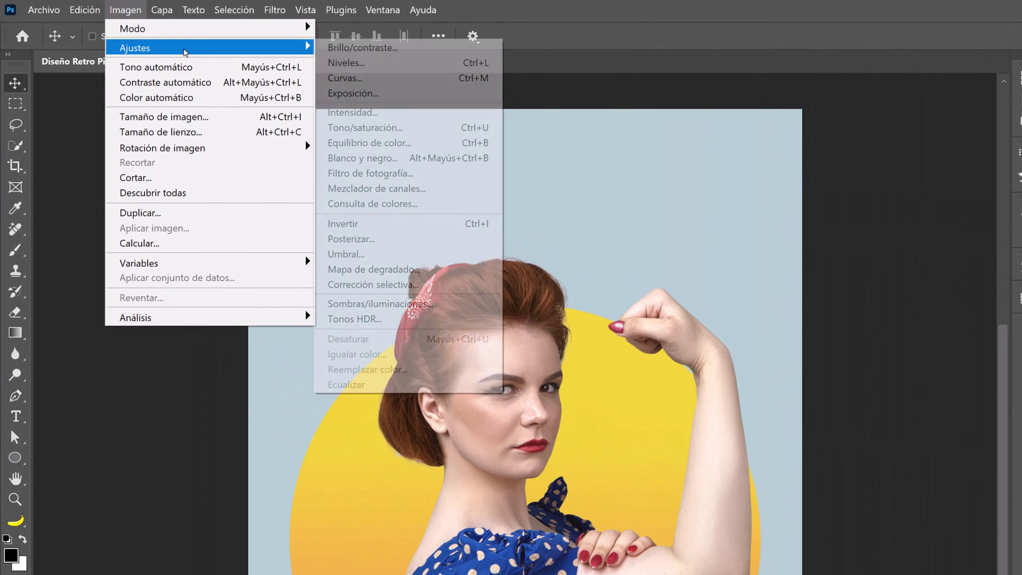
mouse_move(209, 48)
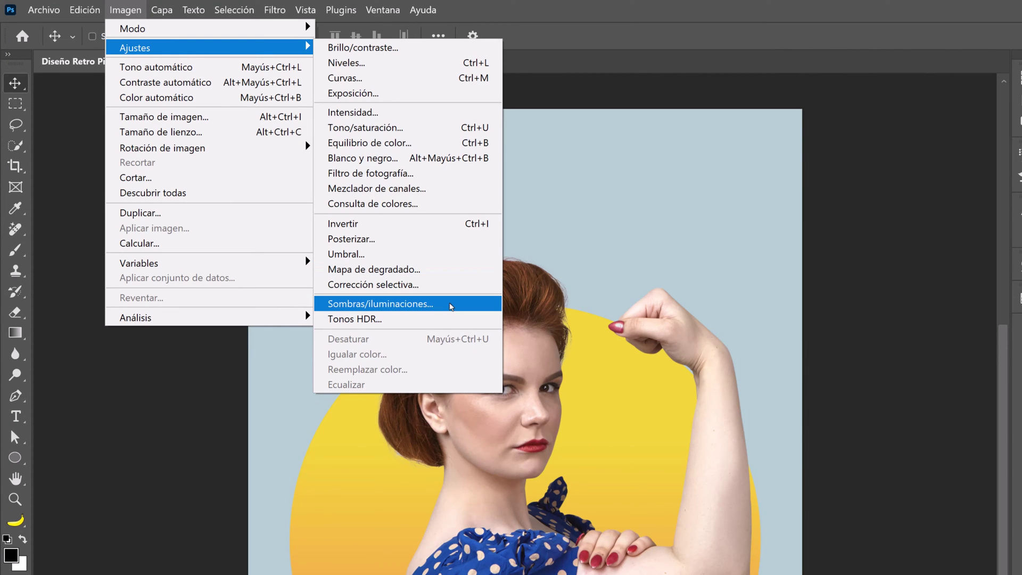
left_click(451, 306)
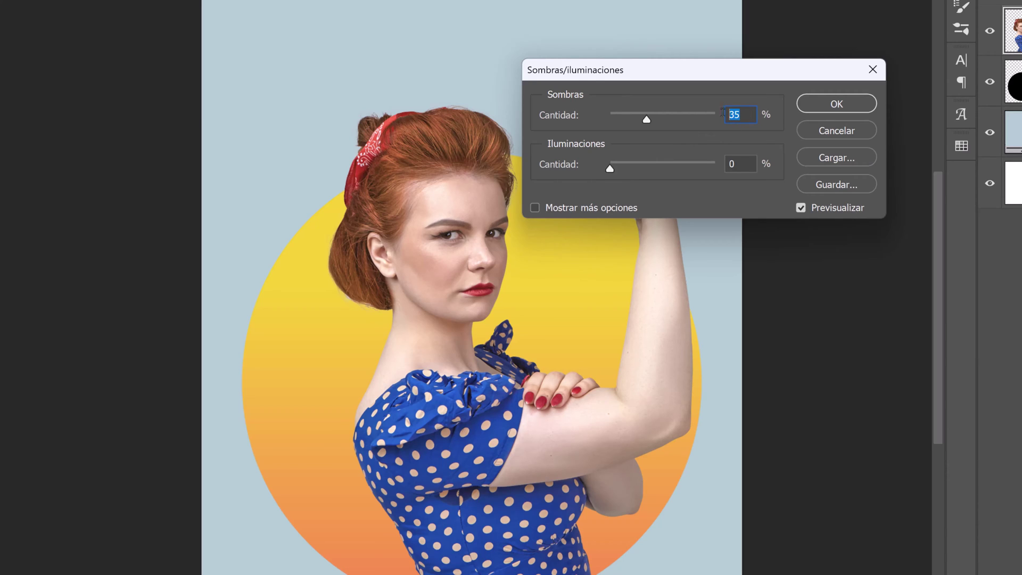
type("50")
left_click(740, 165)
type("30")
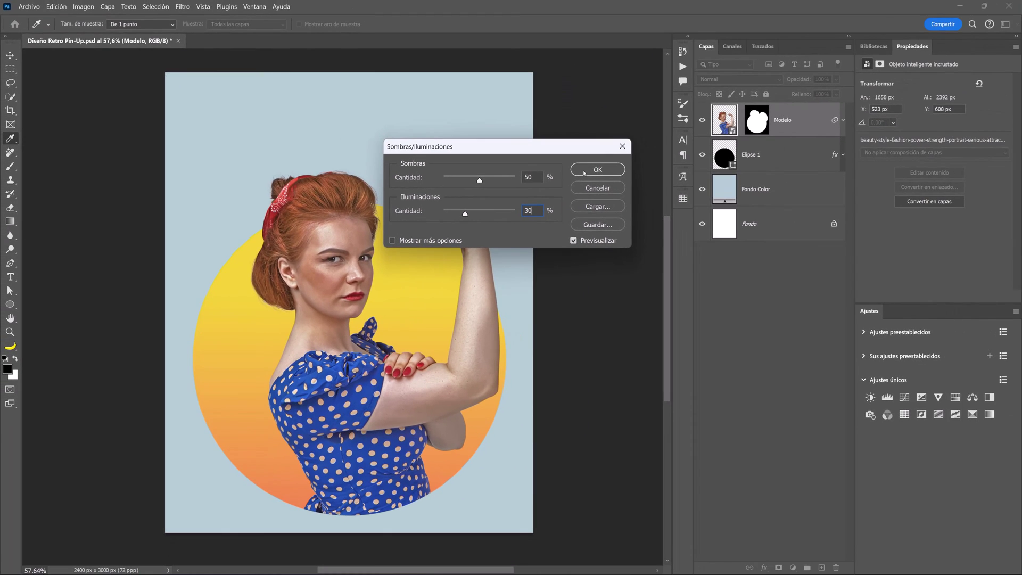
left_click(583, 170)
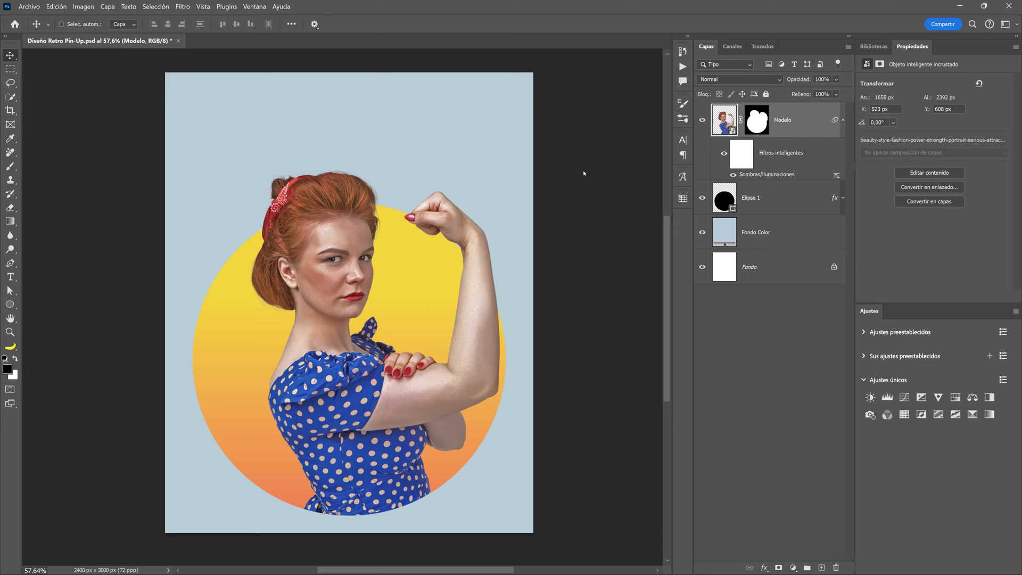
Apply Pintura al óleo to Modelo: Iluminación off, Limpieza 4, Escala 0,1, Detalle de cerdas 0.
left_click(183, 6)
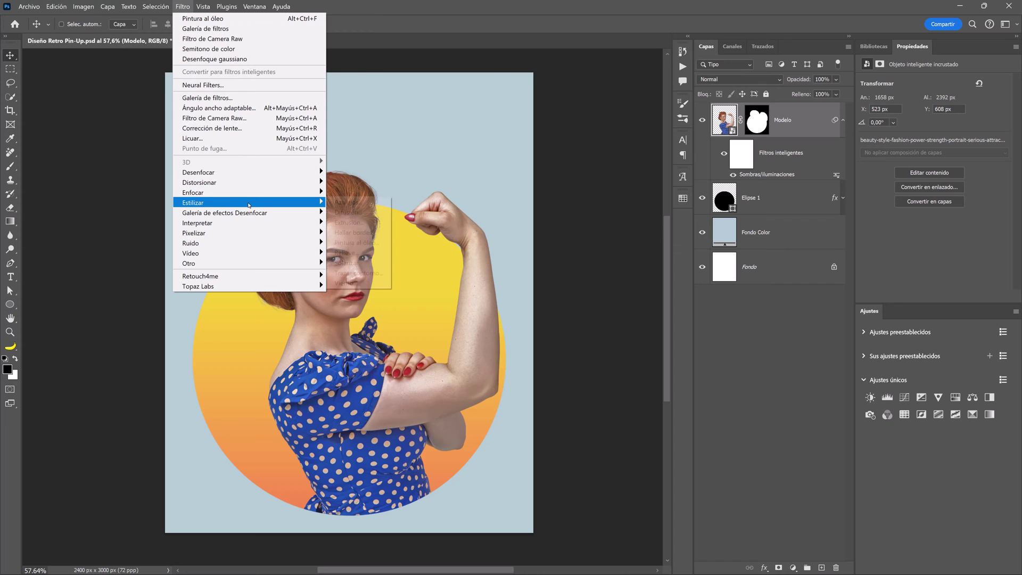
mouse_move(360, 324)
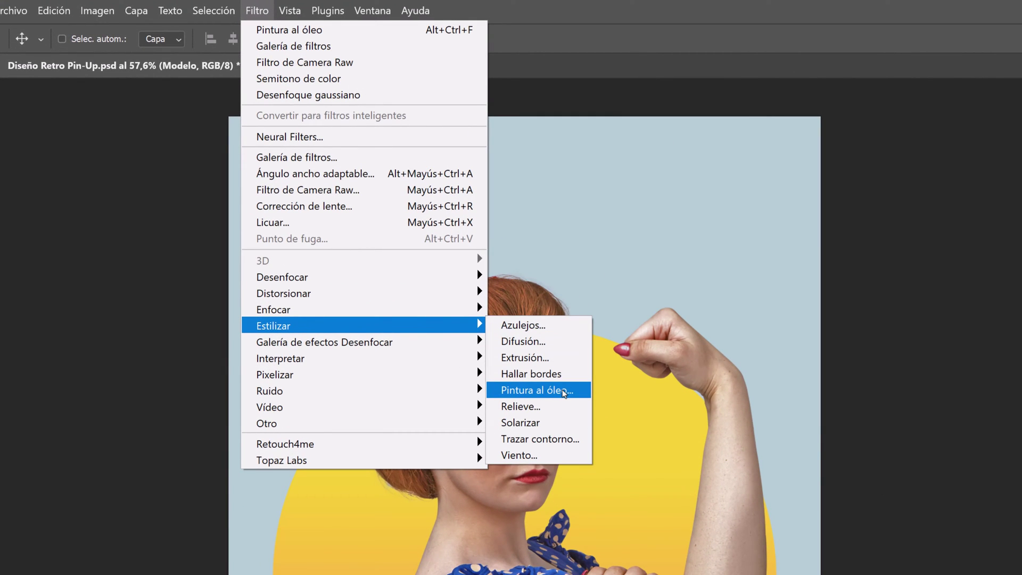
left_click(564, 393)
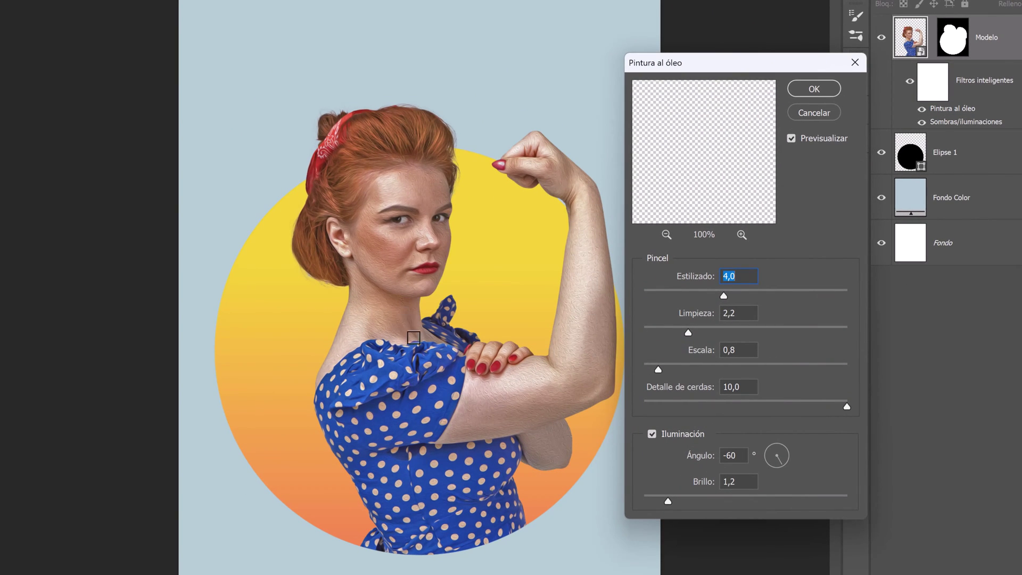
left_click(651, 434)
left_click(739, 312)
type("4")
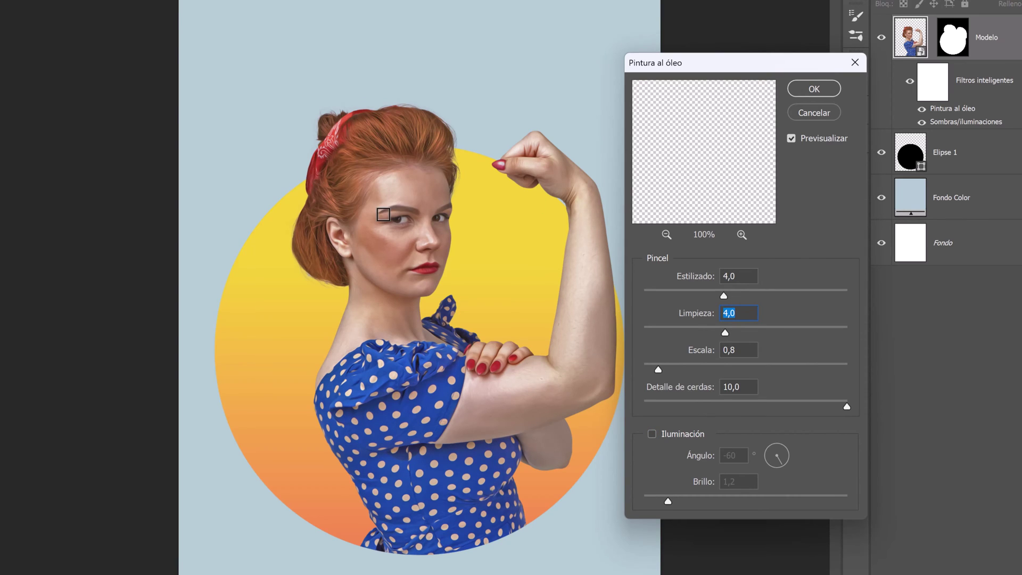
left_click(393, 221)
left_click_drag(716, 165, 720, 177)
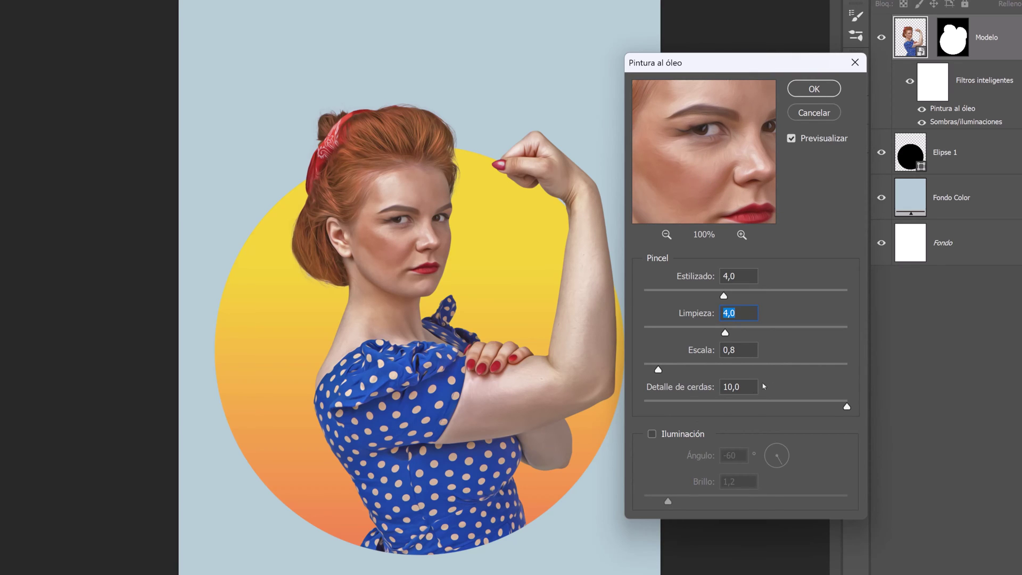
left_click_drag(846, 406, 602, 360)
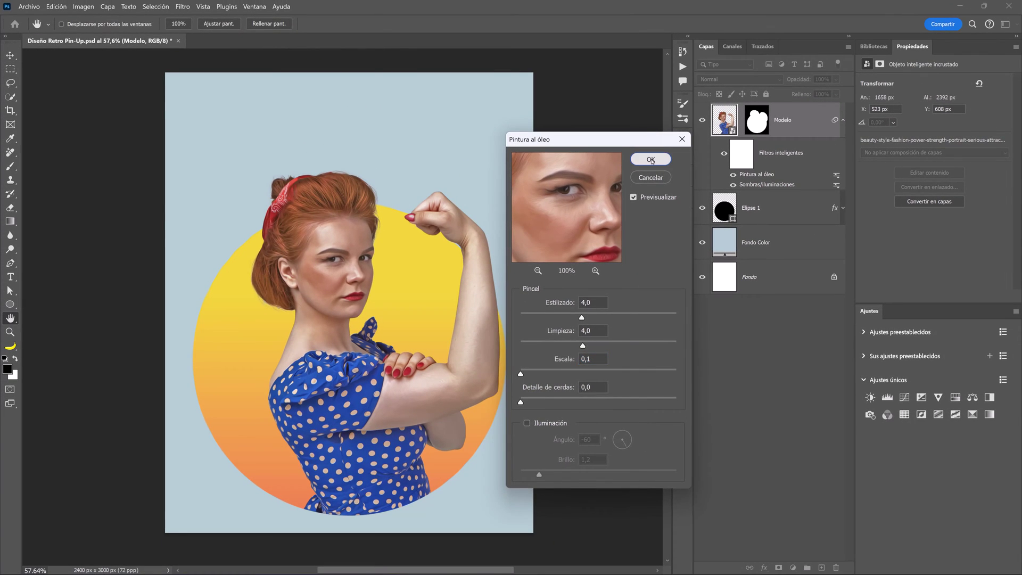
left_click(815, 90)
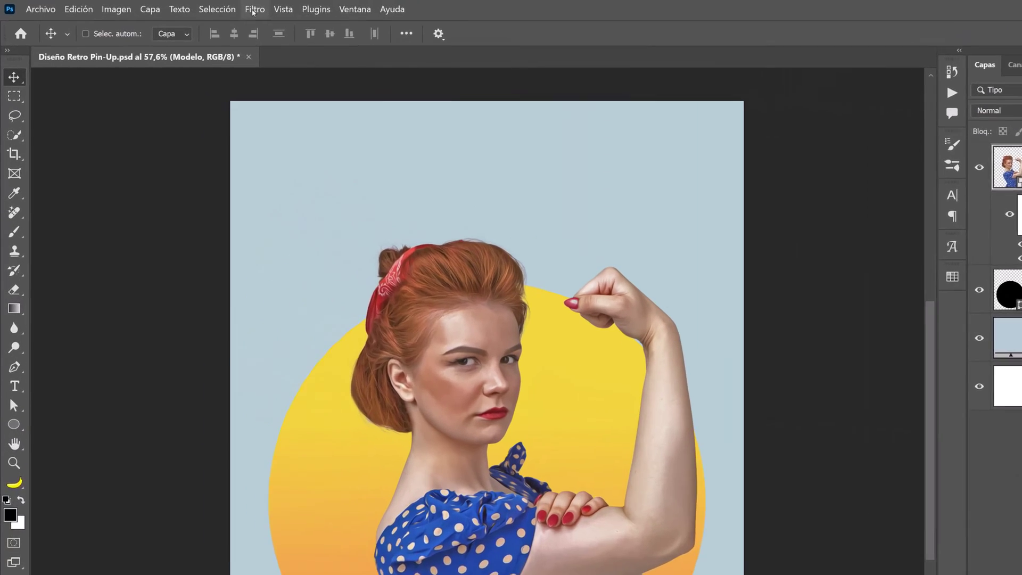
Apply the Artístico Pincel seco filter from Galería de filtros: size 0, detail 10, texture 1.
left_click(183, 7)
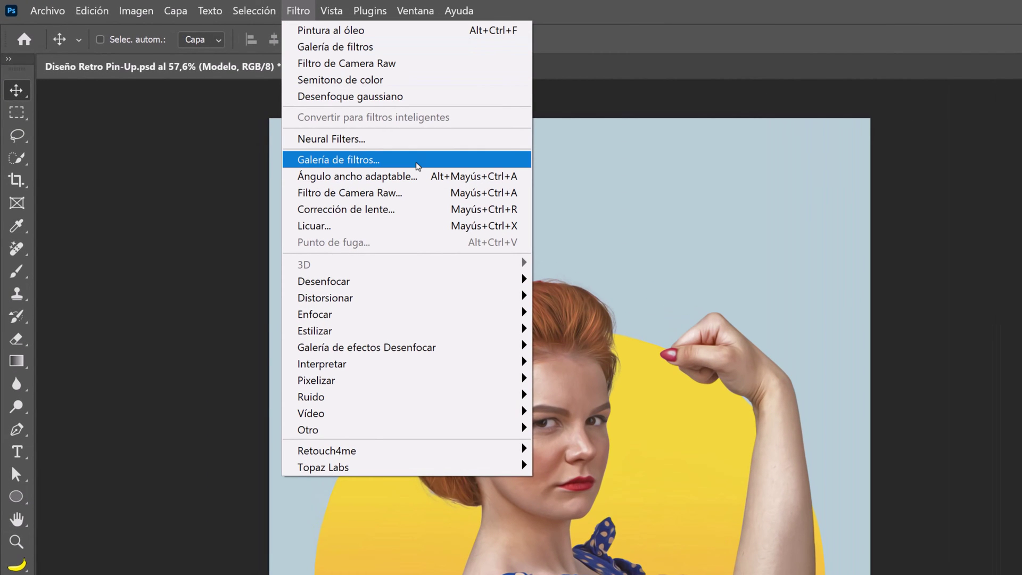
left_click(417, 165)
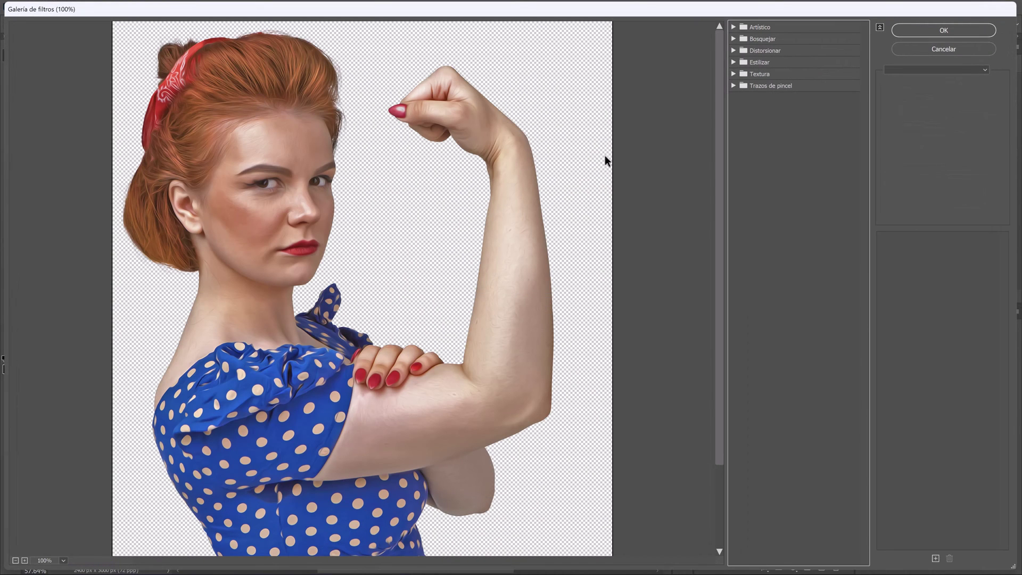
left_click(734, 27)
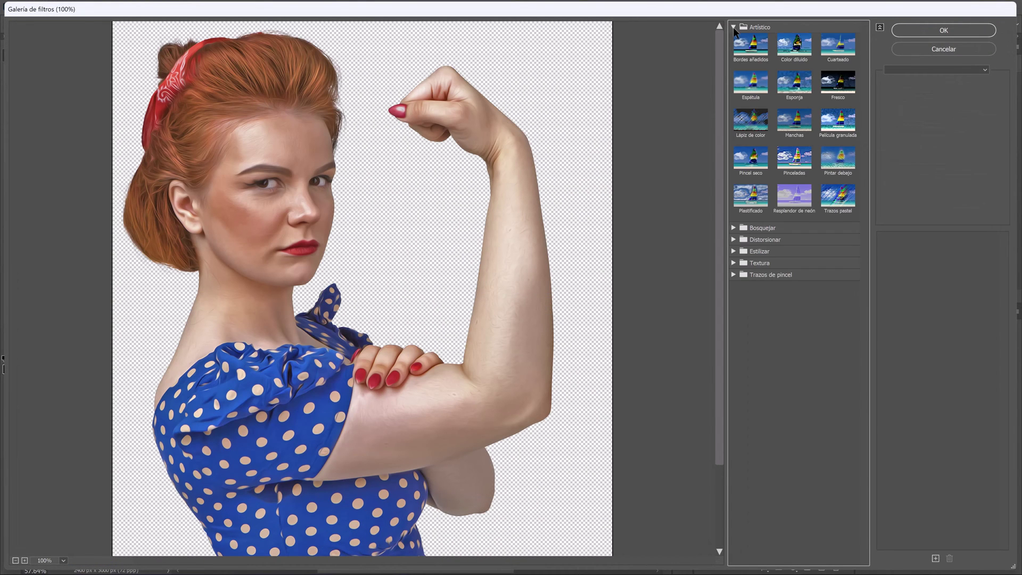
left_click(746, 157)
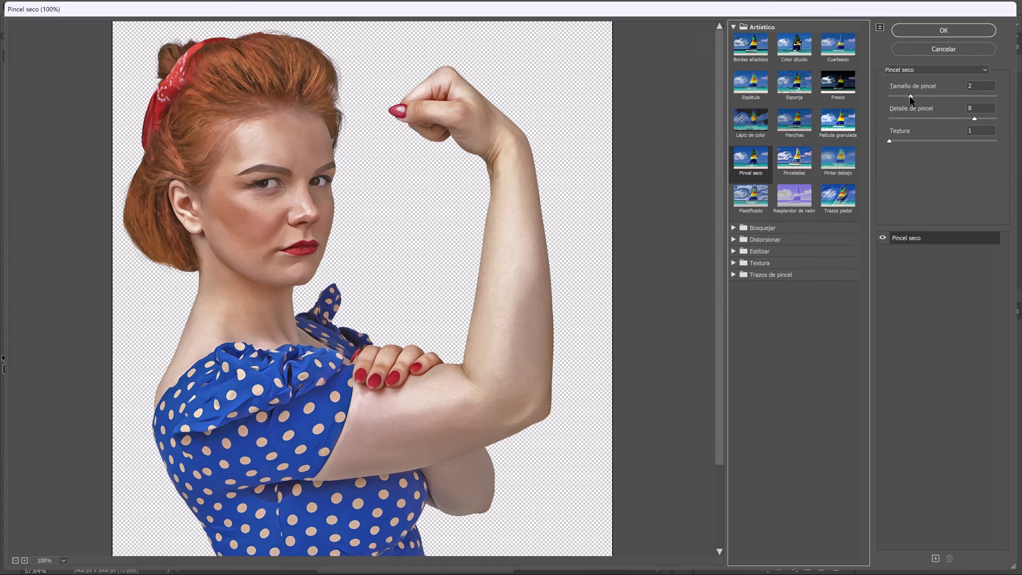
mouse_move(910, 96)
left_mouse_down()
mouse_move(961, 95)
mouse_move(850, 100)
left_mouse_up()
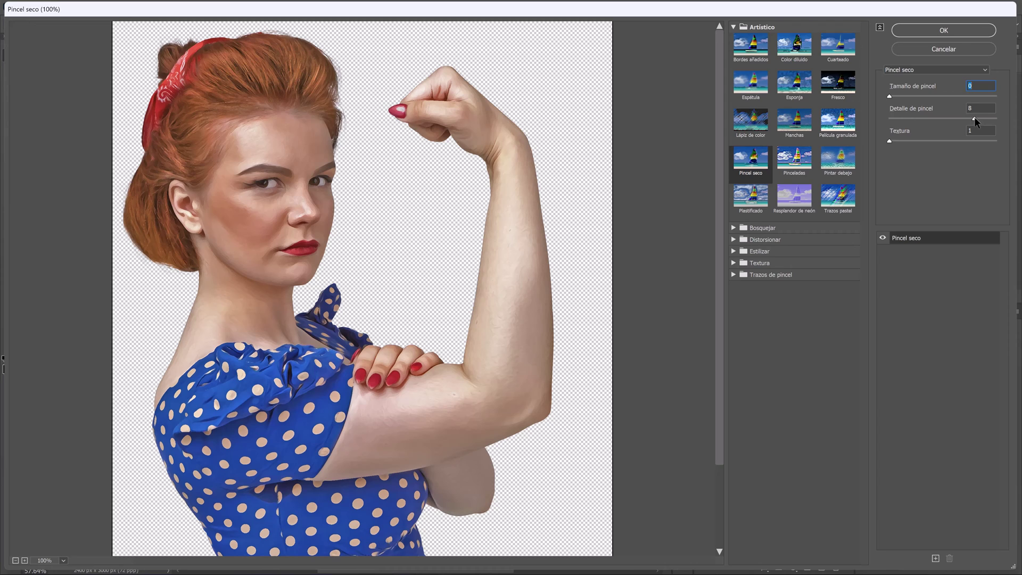
left_click_drag(974, 118, 1006, 122)
left_click(884, 238)
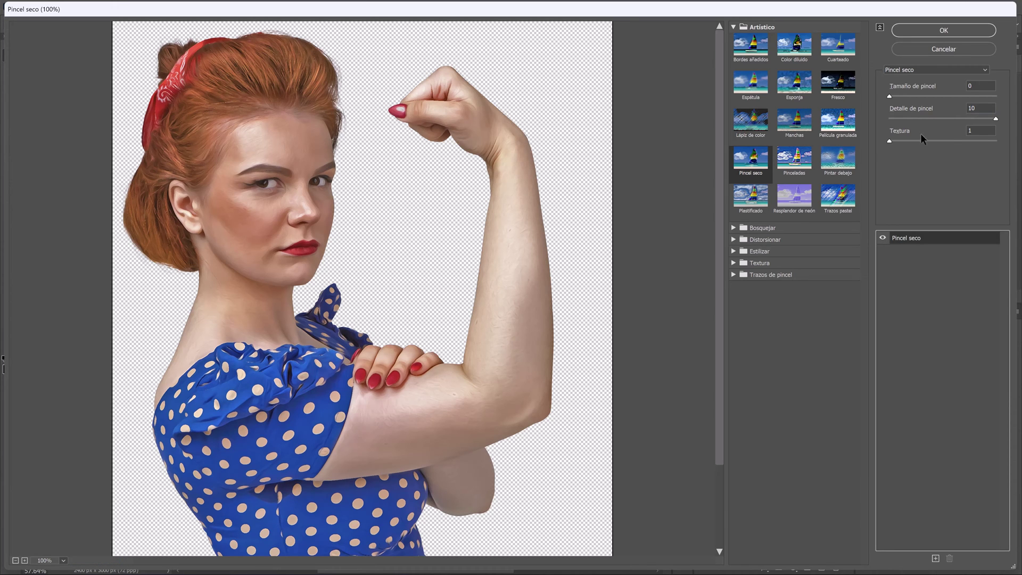
left_click(938, 33)
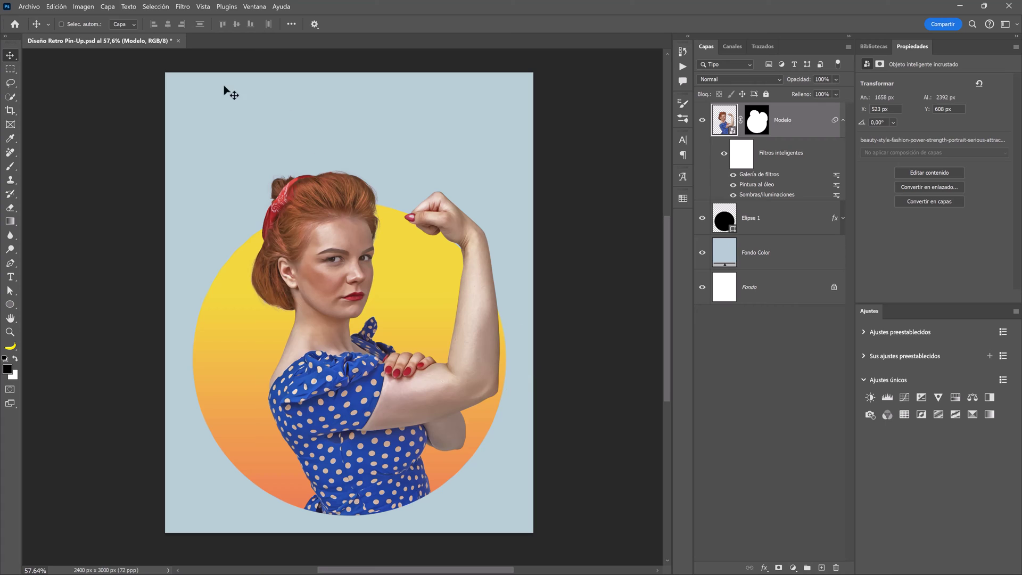
In the Camera Raw filter's Color panel, set Intensidad to +80 and Saturación to +20.
left_click(183, 7)
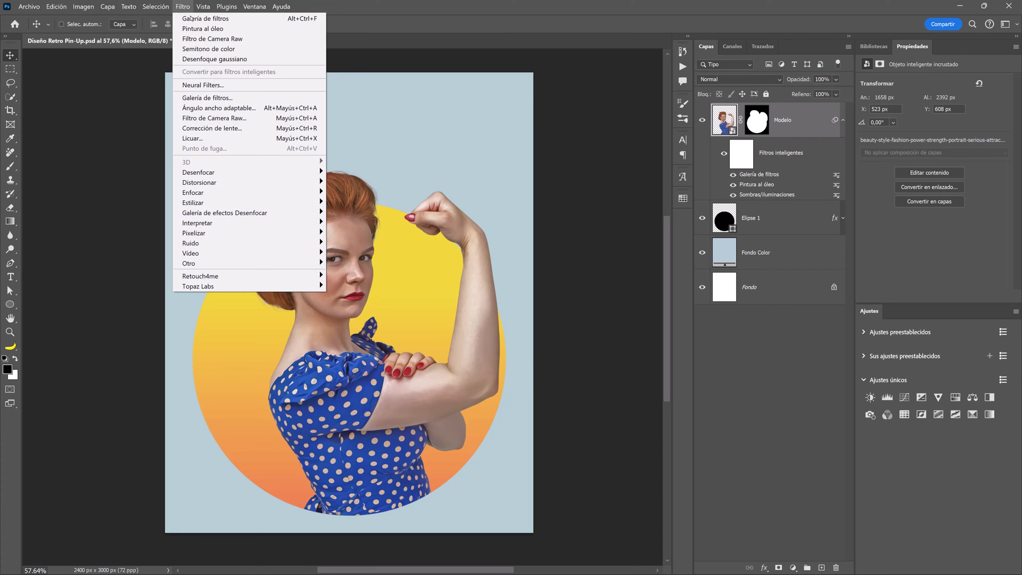
left_click(256, 118)
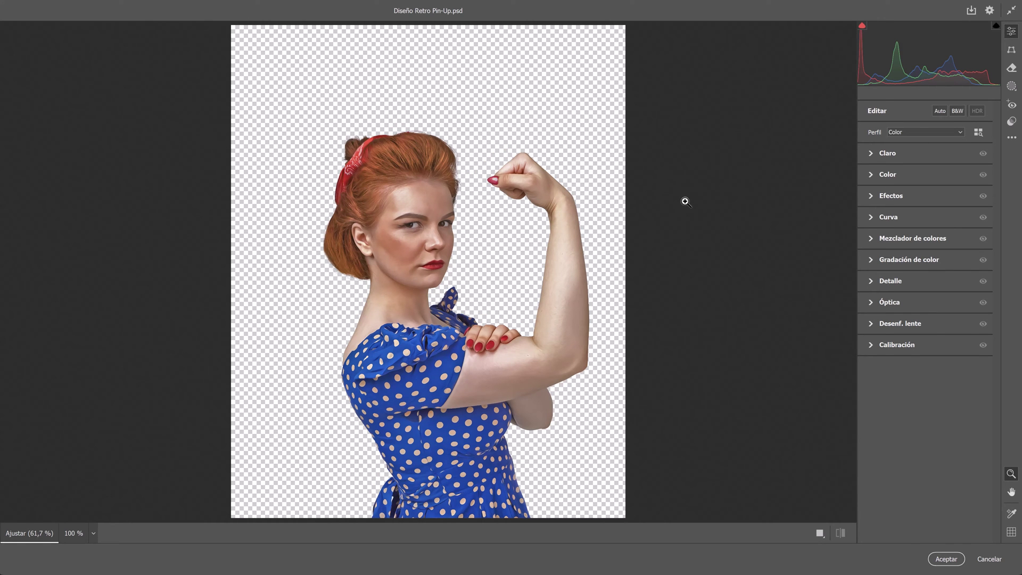
left_click(870, 175)
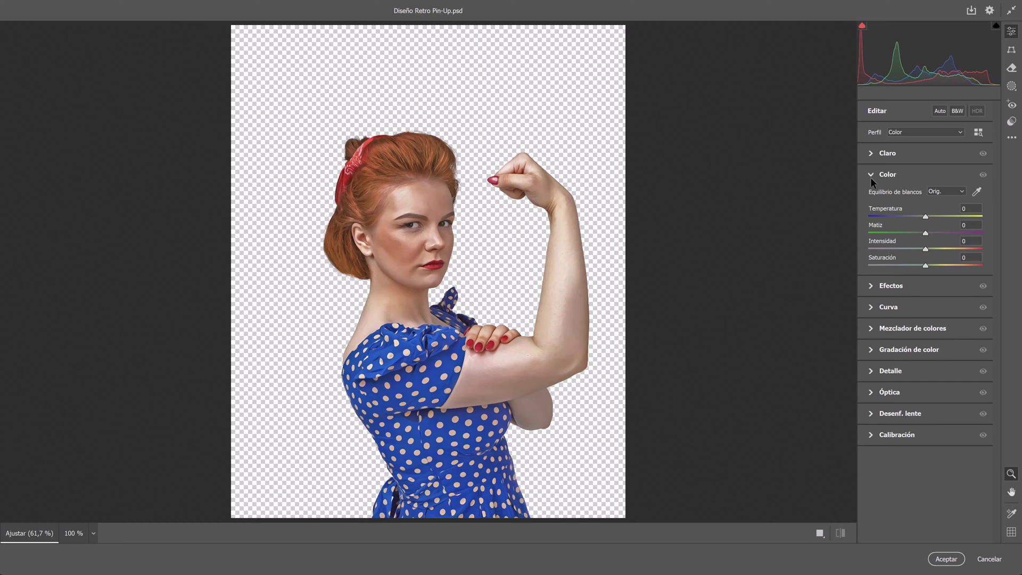
left_click_drag(925, 248, 971, 249)
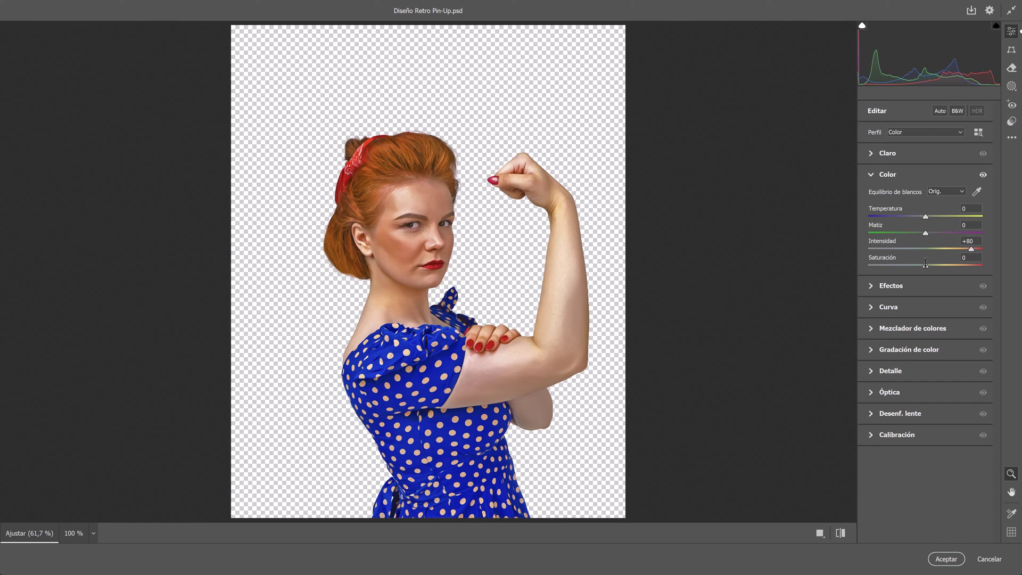
left_click_drag(925, 263, 937, 264)
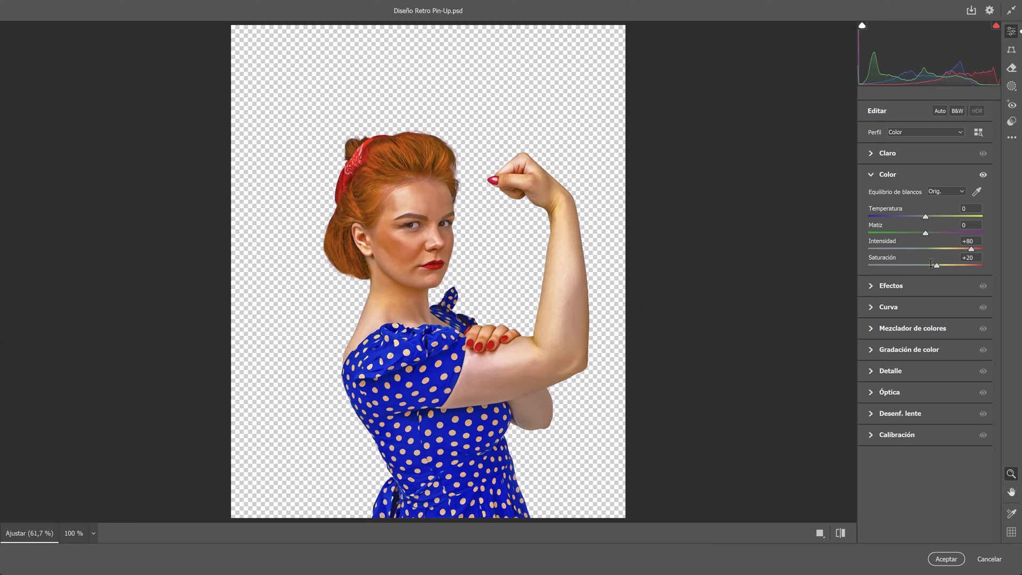
left_click(873, 173)
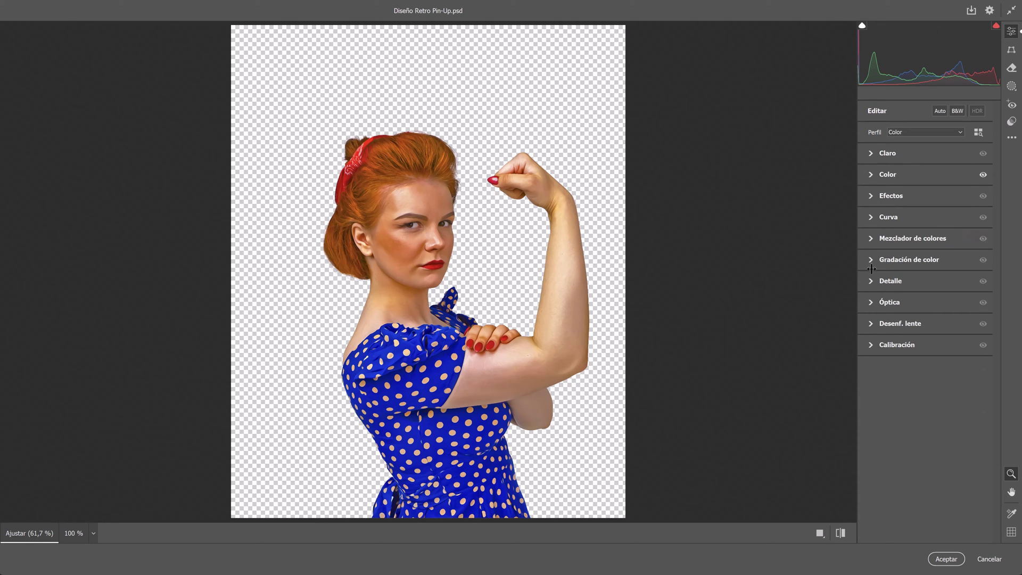
In Camera Raw HSL, set hues Oranges -5, Blues -34, Purples -38; saturation Oranges -25, Reds +10.
left_click(872, 239)
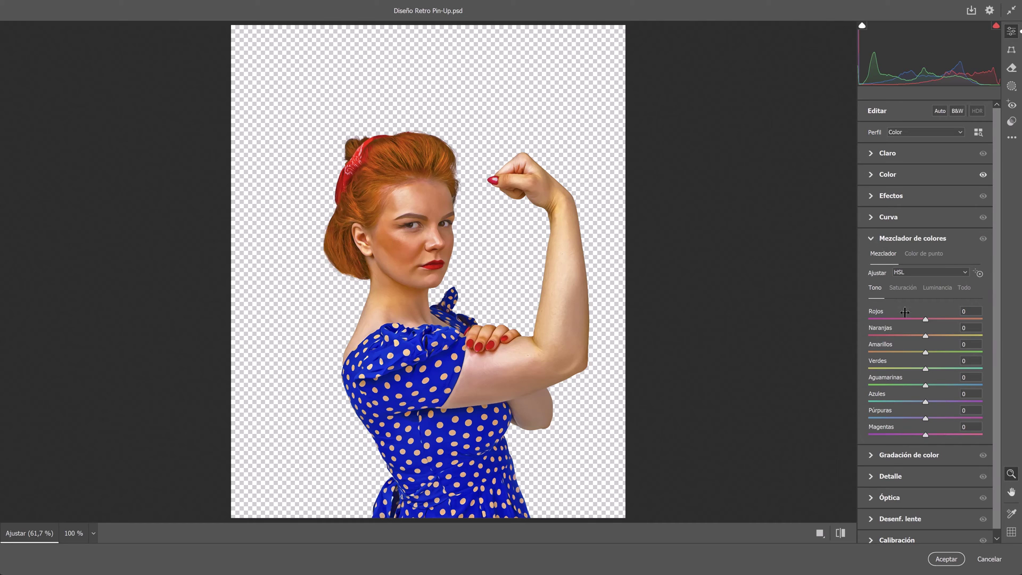
left_click_drag(924, 335, 921, 336)
mouse_move(923, 403)
left_mouse_down()
mouse_move(906, 402)
mouse_move(902, 414)
left_mouse_up()
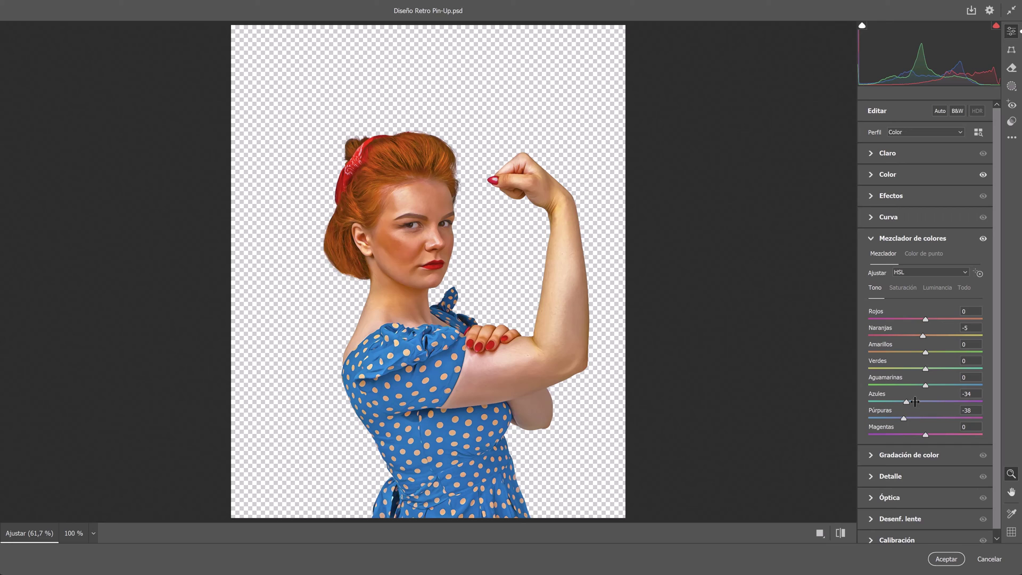
left_click(908, 289)
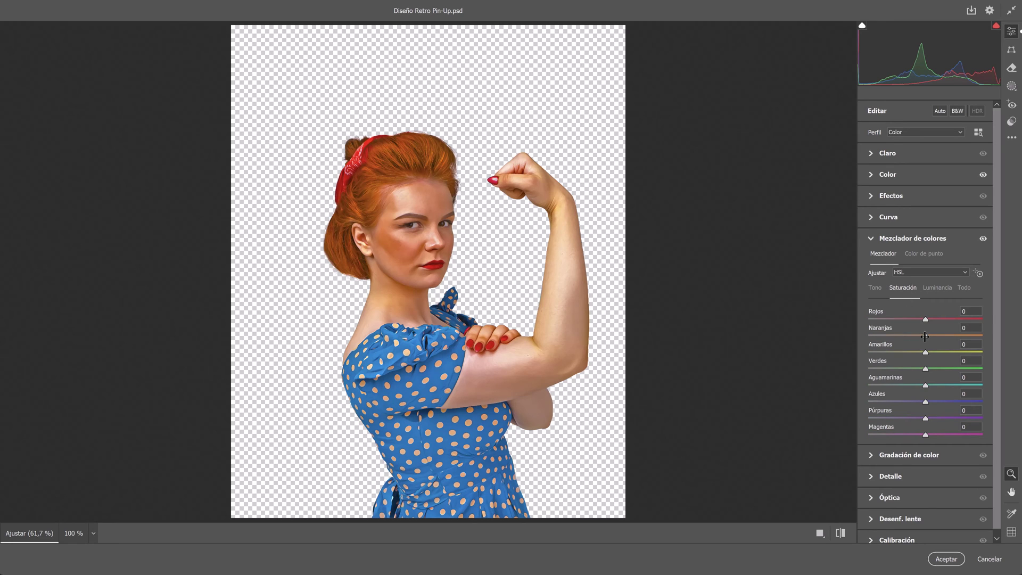
left_click_drag(924, 335, 911, 335)
left_click_drag(925, 319, 932, 319)
left_click(871, 238)
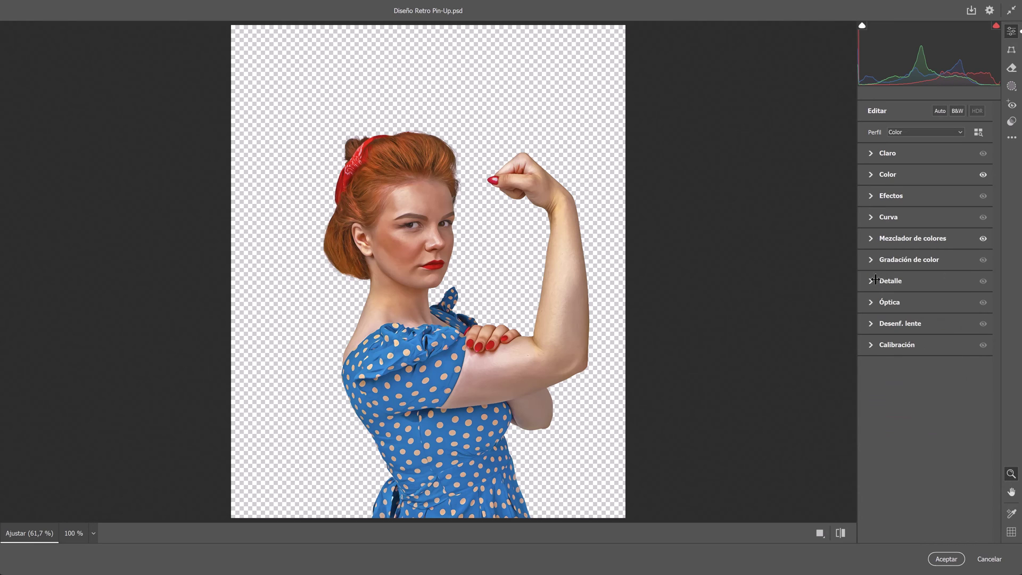
Set Camera Raw Detail sharpening to 30, compare before/after, and apply the filter to Modelo.
left_click(871, 281)
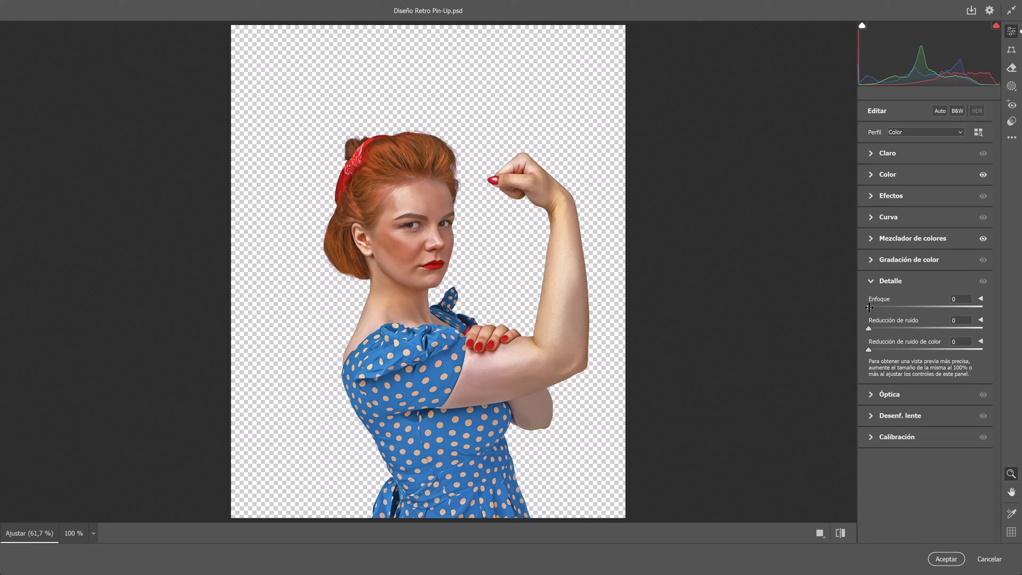
left_click_drag(869, 308, 954, 327)
left_click(872, 280)
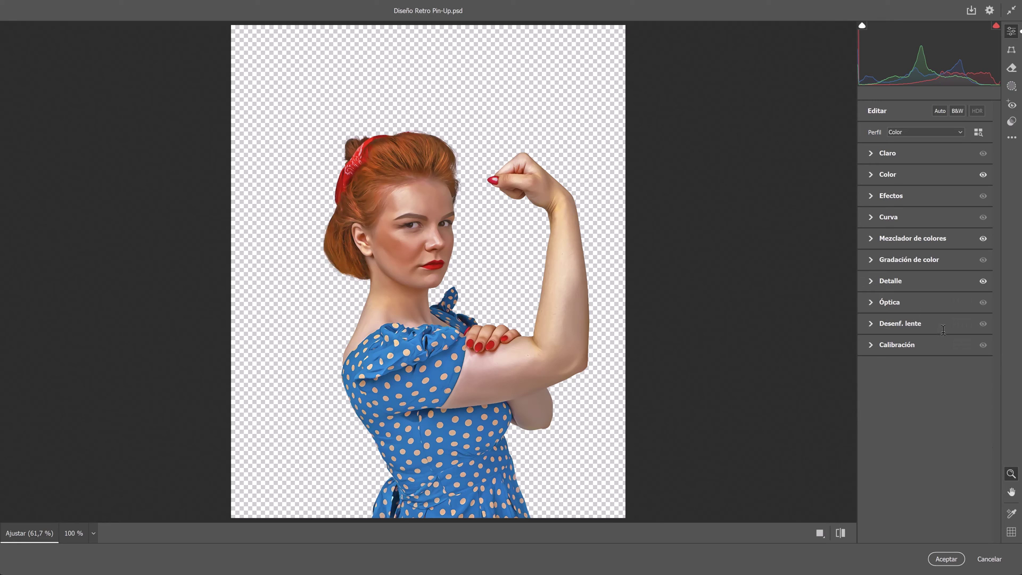
left_click(841, 533)
left_click(841, 533)
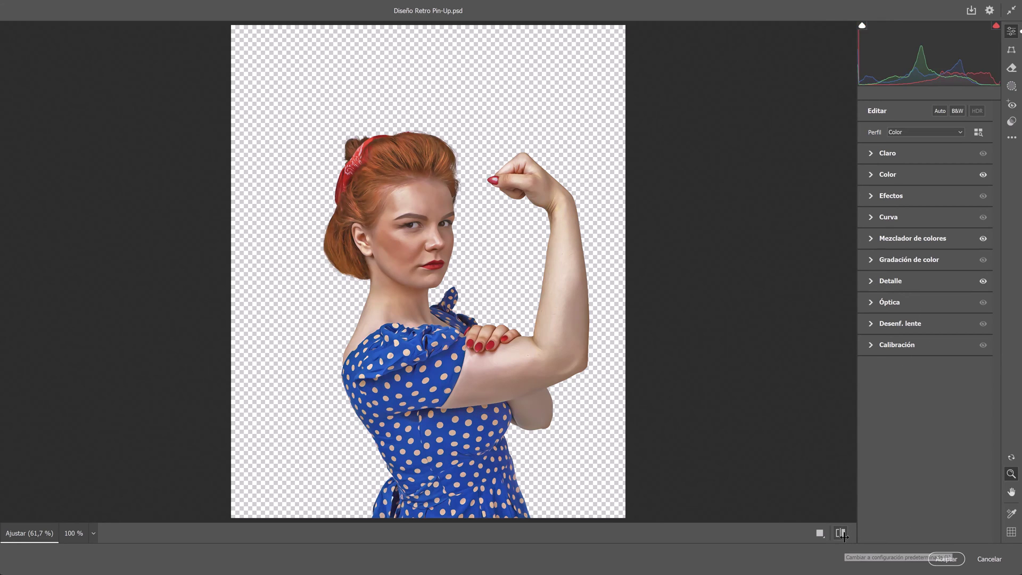
left_click(947, 558)
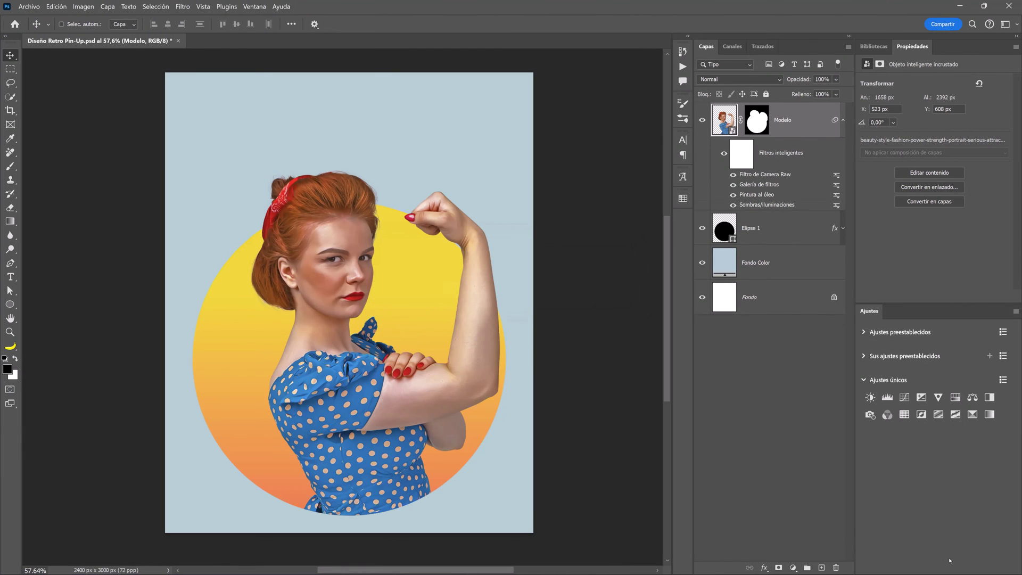
left_click(842, 122)
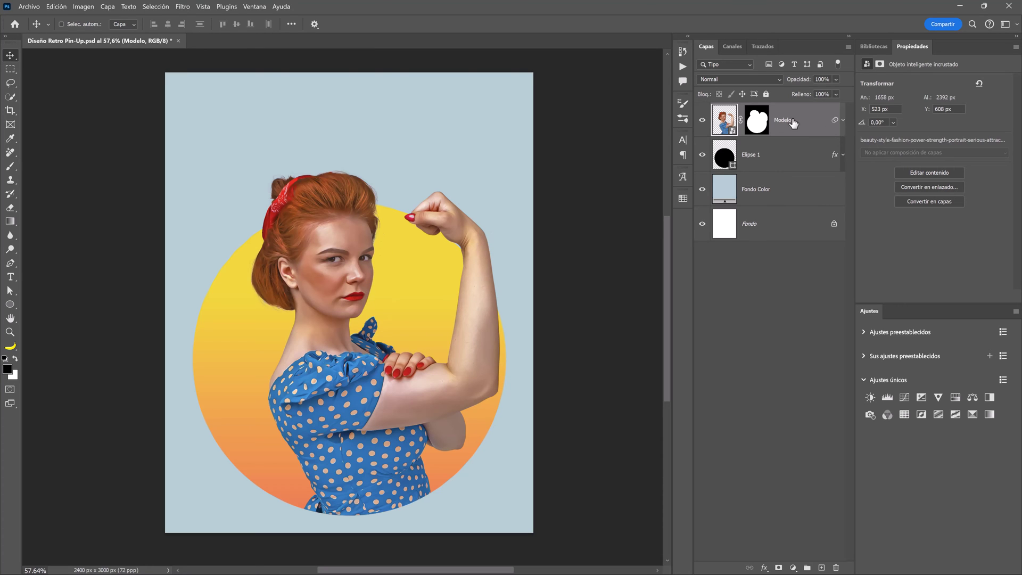
Add an Inner Shadow to Modelo in Trama blend mode with a bright yellow colour.
double_click(809, 127)
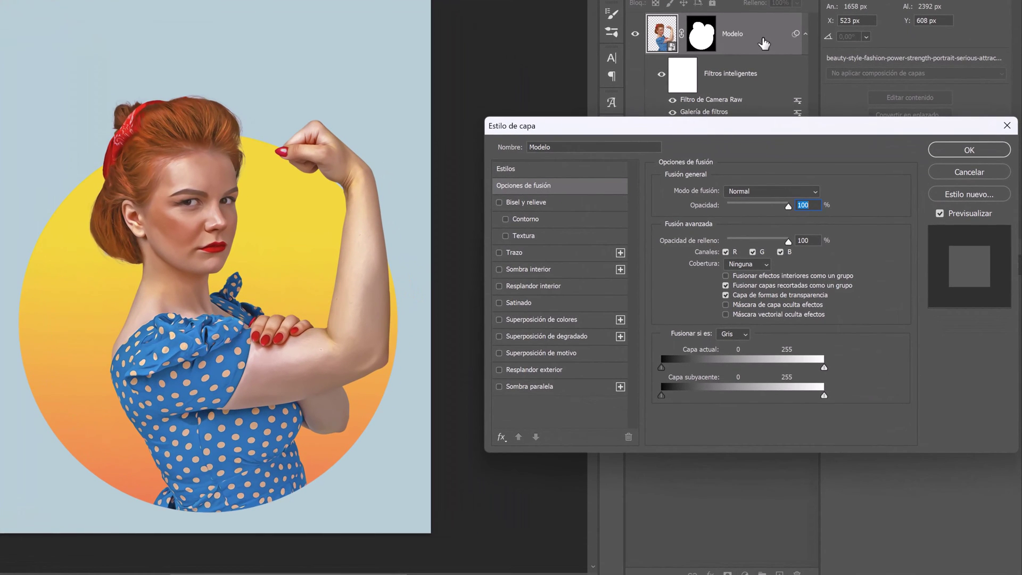
left_click(562, 275)
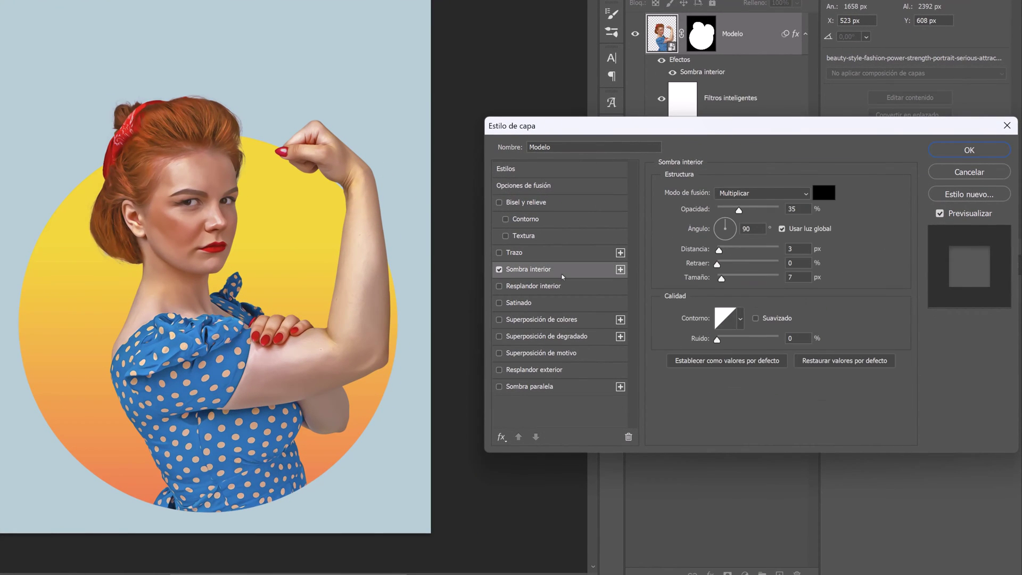
left_click(757, 193)
left_click(745, 312)
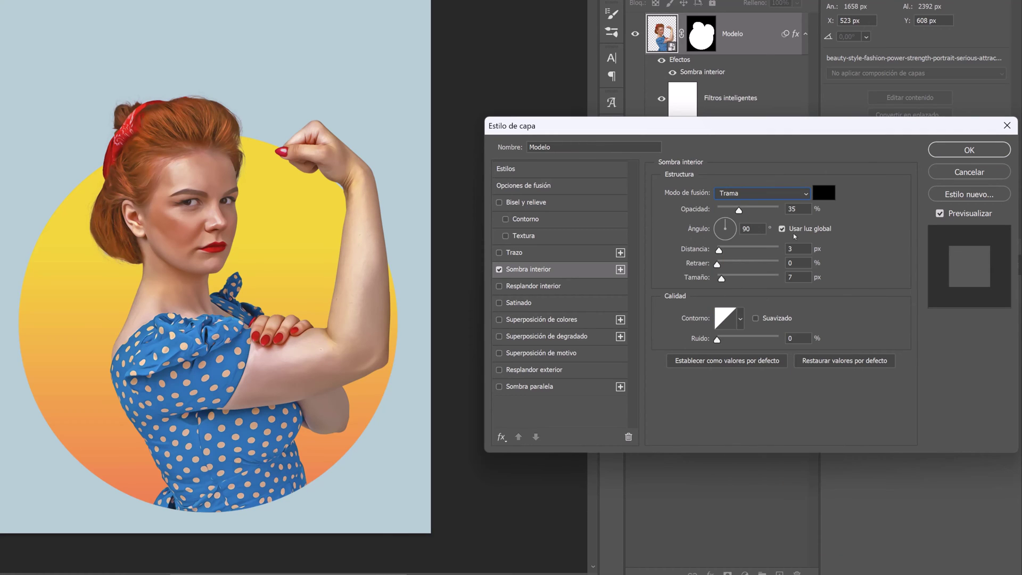
left_click(822, 194)
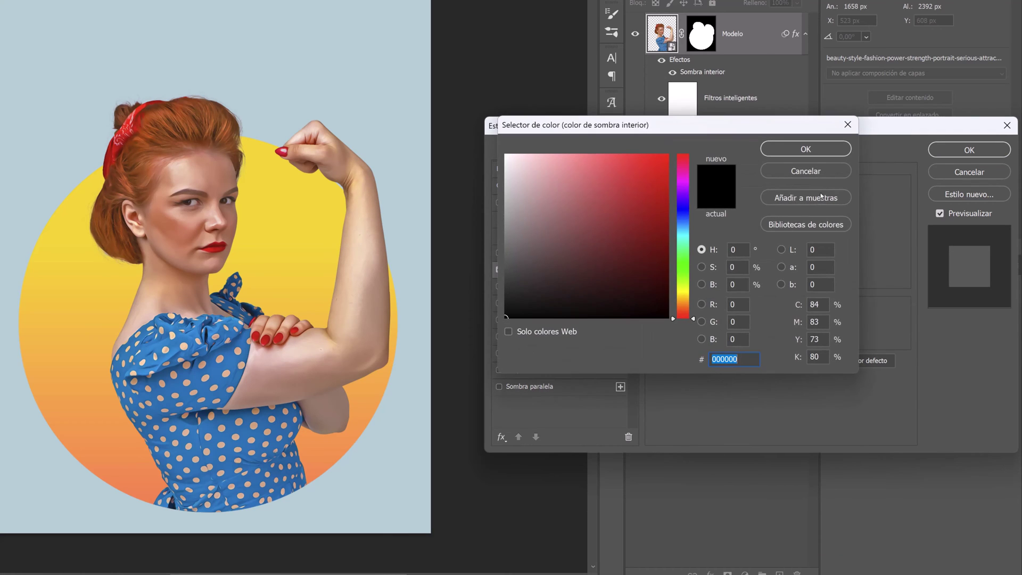
left_click(680, 292)
left_click_drag(664, 216, 668, 163)
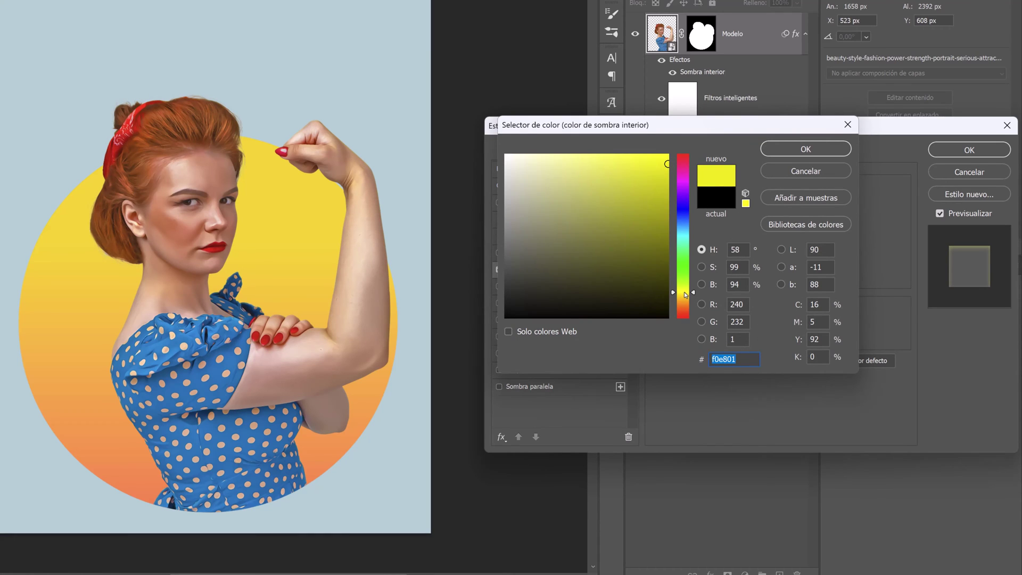
left_click(685, 294)
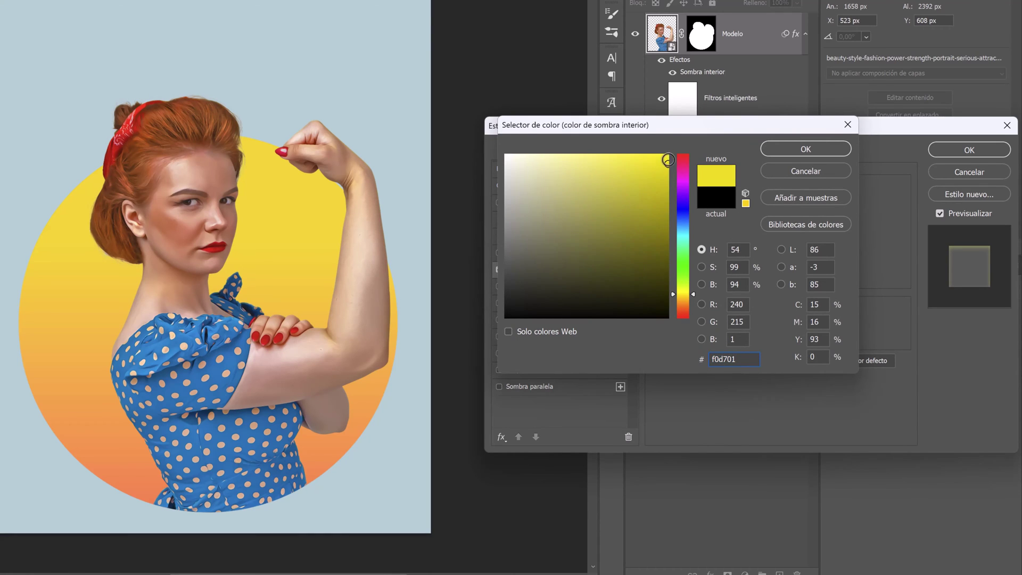
left_click(805, 149)
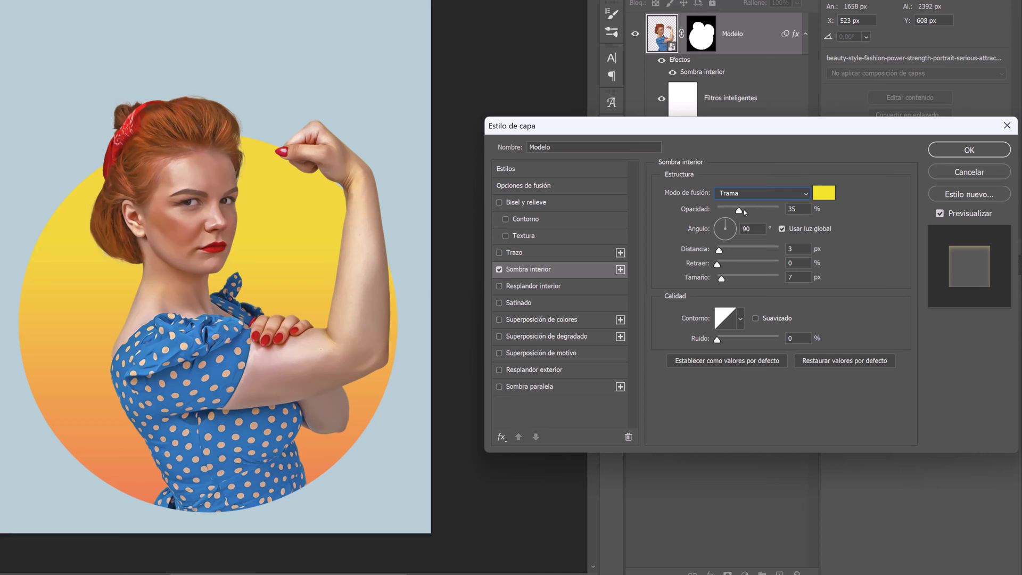
Set the inner shadow to 90% opacity, angle -5, distance 10, size 29, using the circle's sampled yellow.
left_click_drag(746, 210, 770, 213)
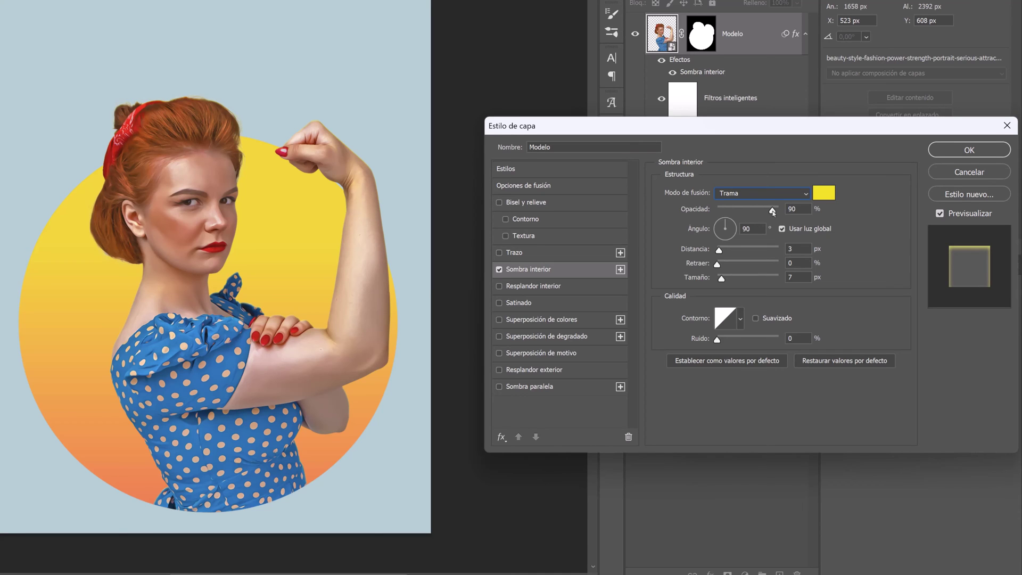
left_click_drag(385, 286, 379, 283)
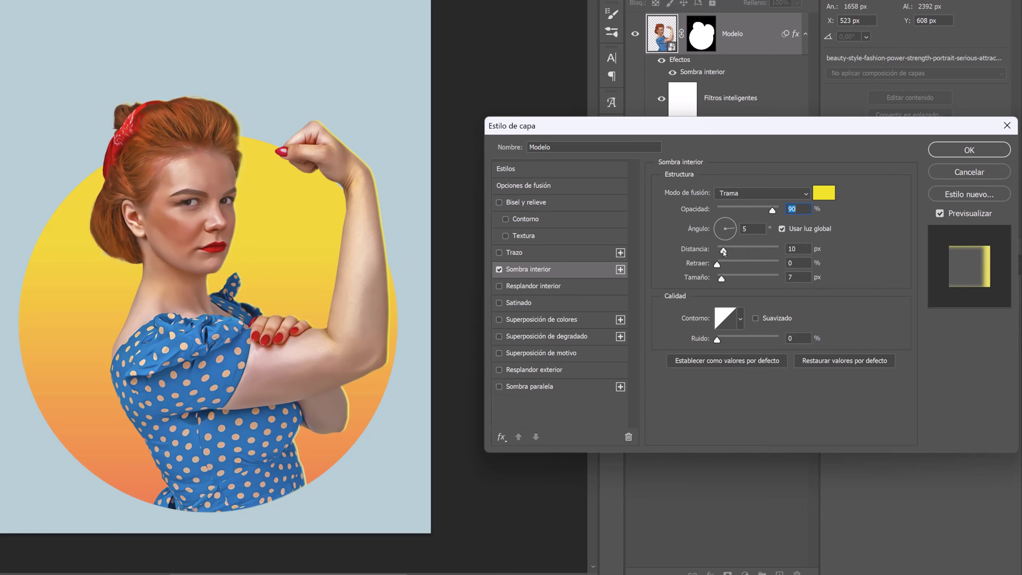
left_click_drag(724, 251, 727, 252)
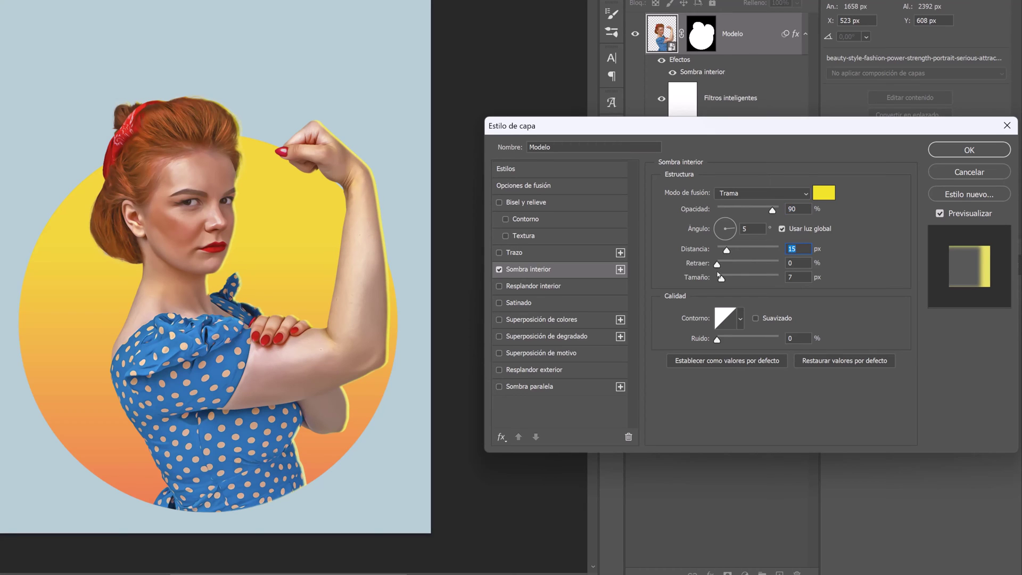
left_click_drag(723, 281, 728, 281)
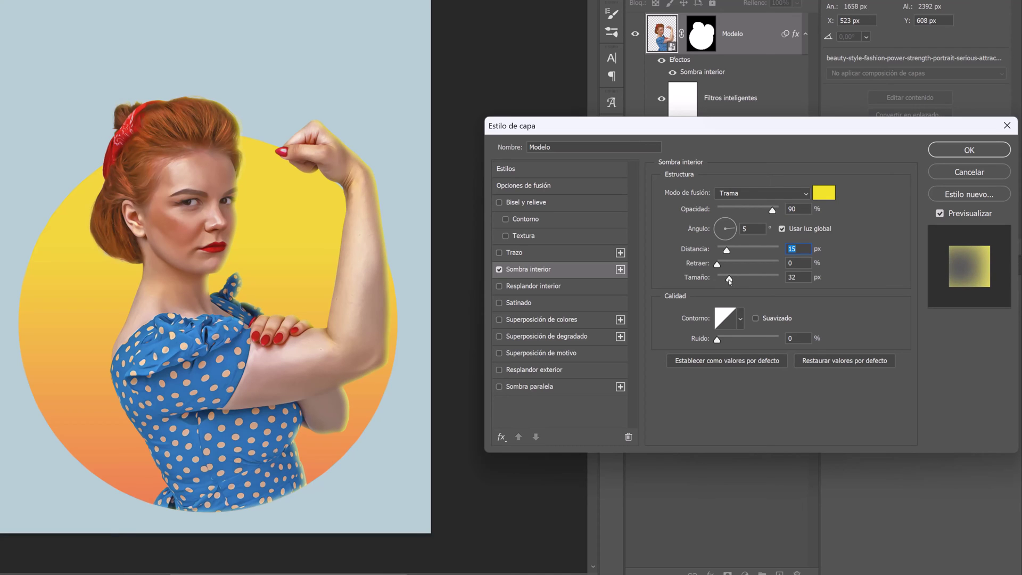
left_click(728, 281)
left_click_drag(359, 280, 360, 278)
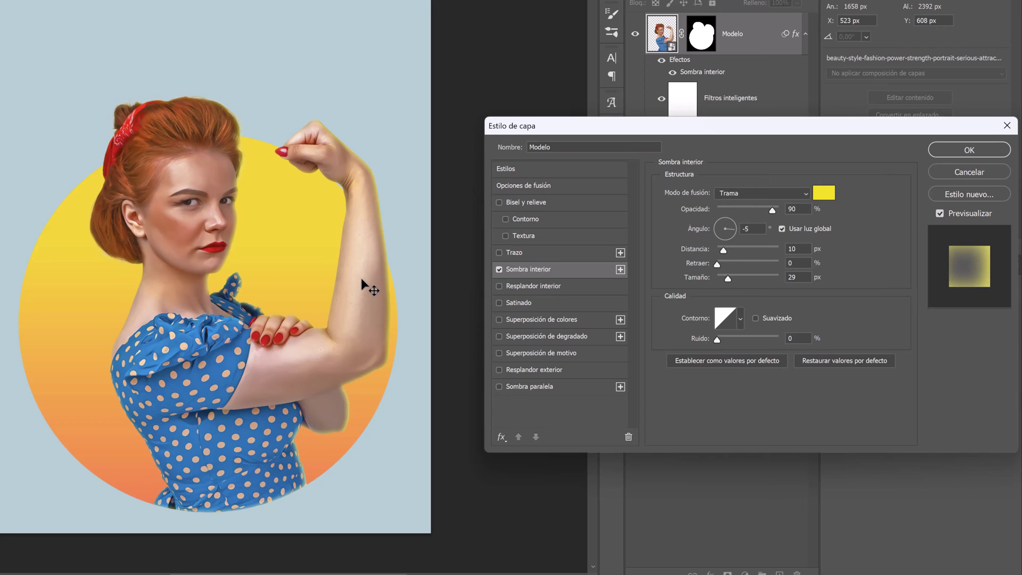
left_click(823, 193)
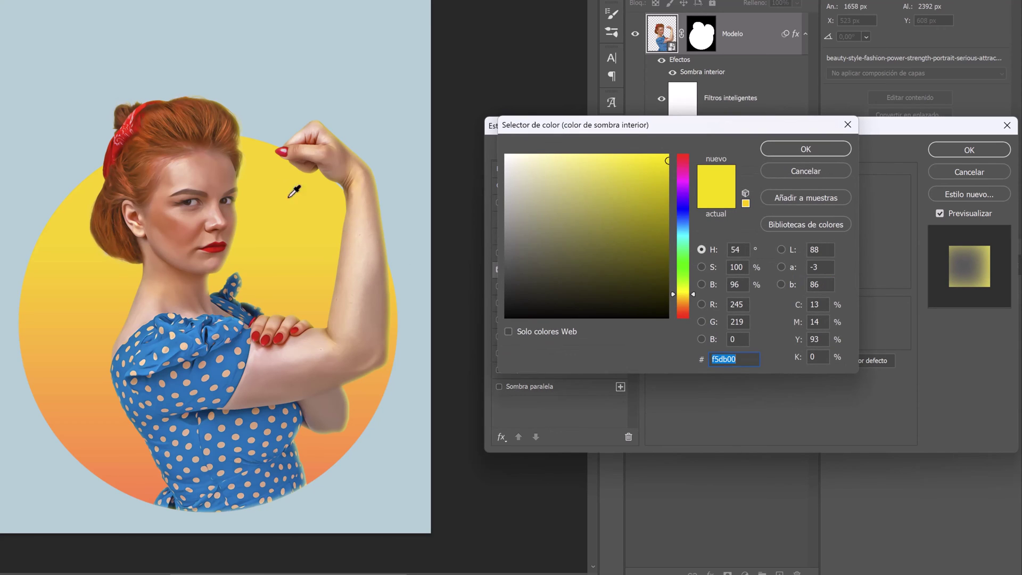
left_click(256, 156)
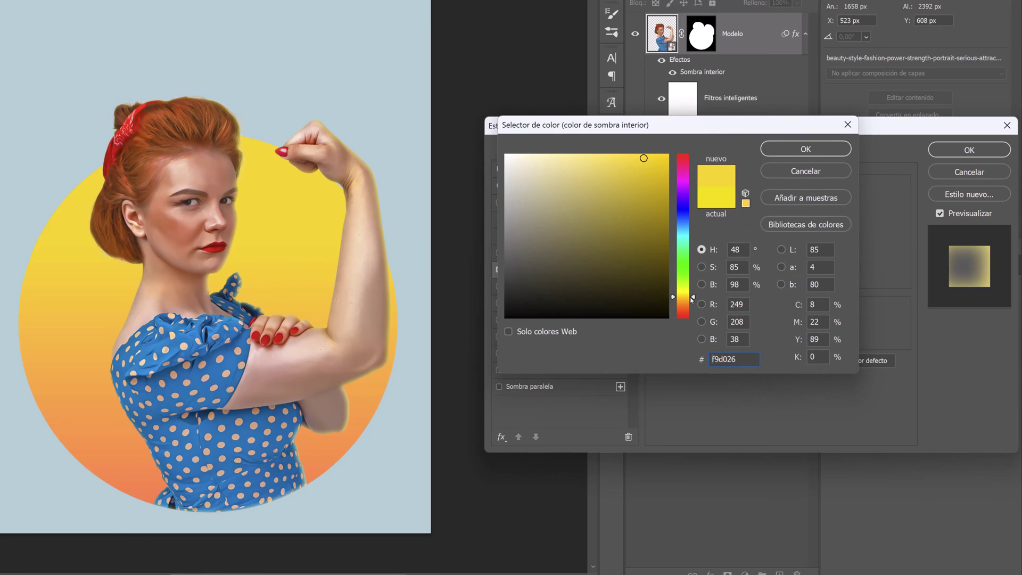
left_click_drag(646, 158, 655, 159)
left_click(806, 150)
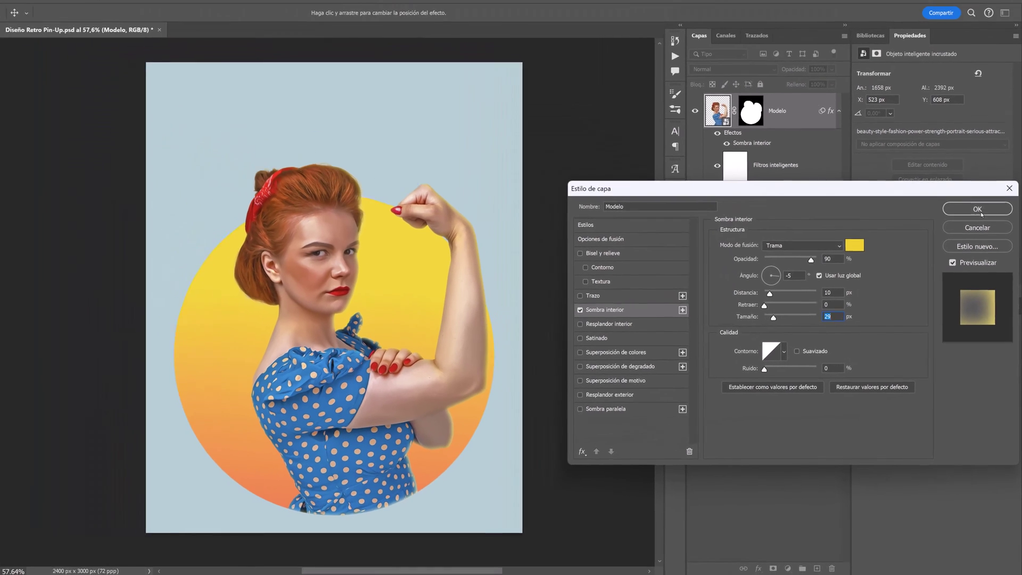
left_click(972, 220)
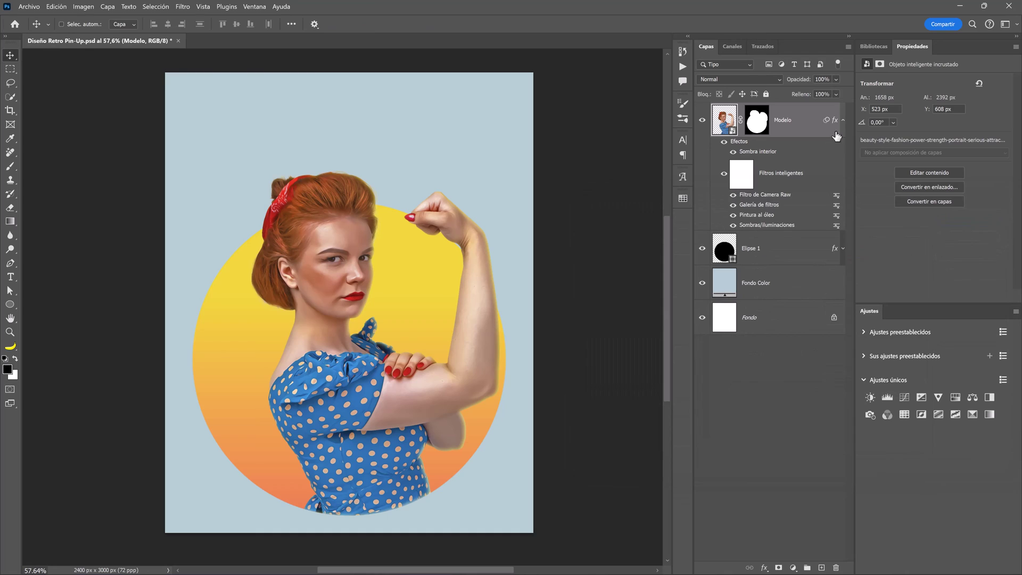
Add a Selective Color layer clipped to Modelo, setting Whites' Black to -50.
left_click(843, 120)
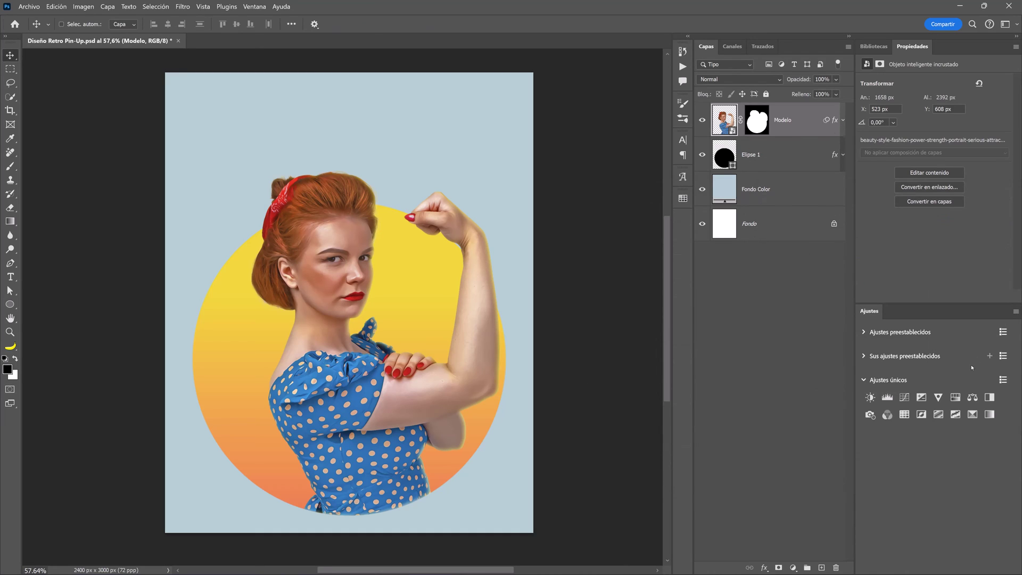
left_click(973, 415)
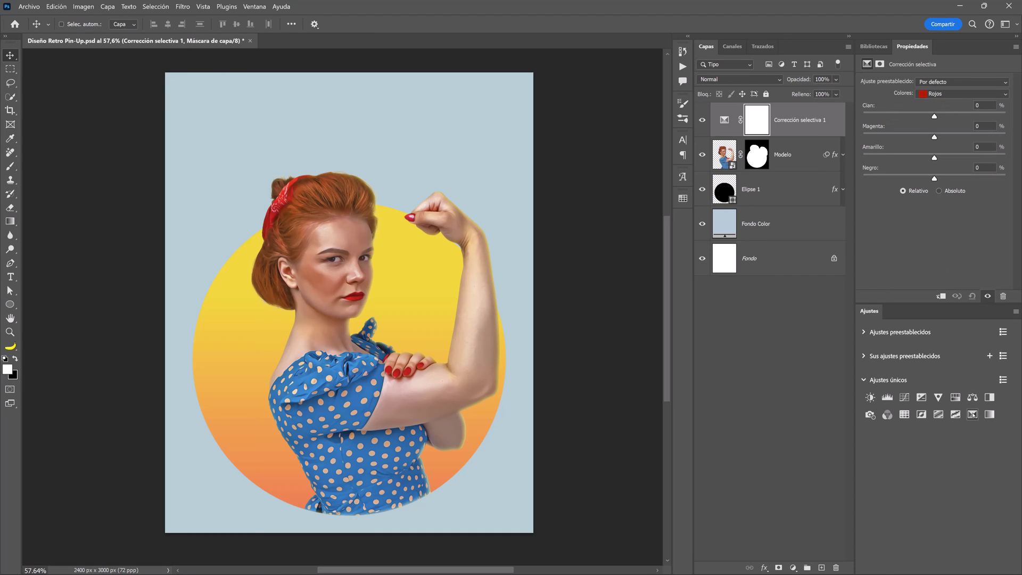
left_click(941, 296)
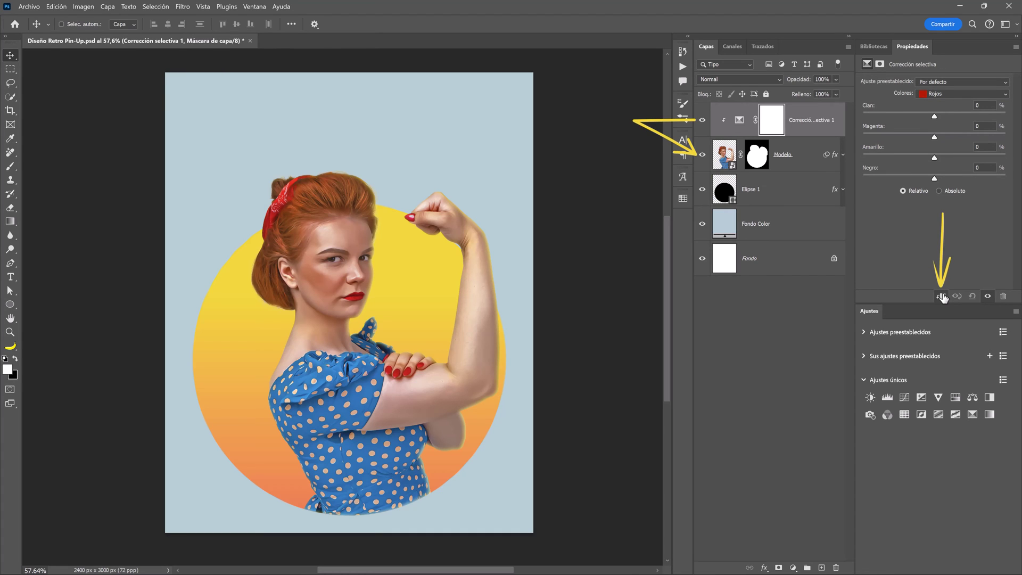
left_click(946, 94)
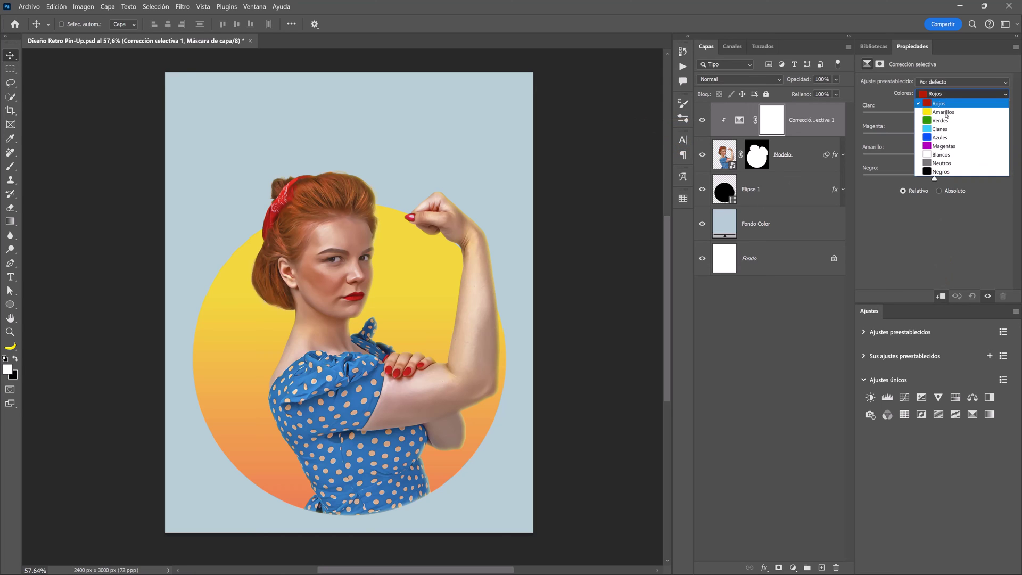
left_click(957, 154)
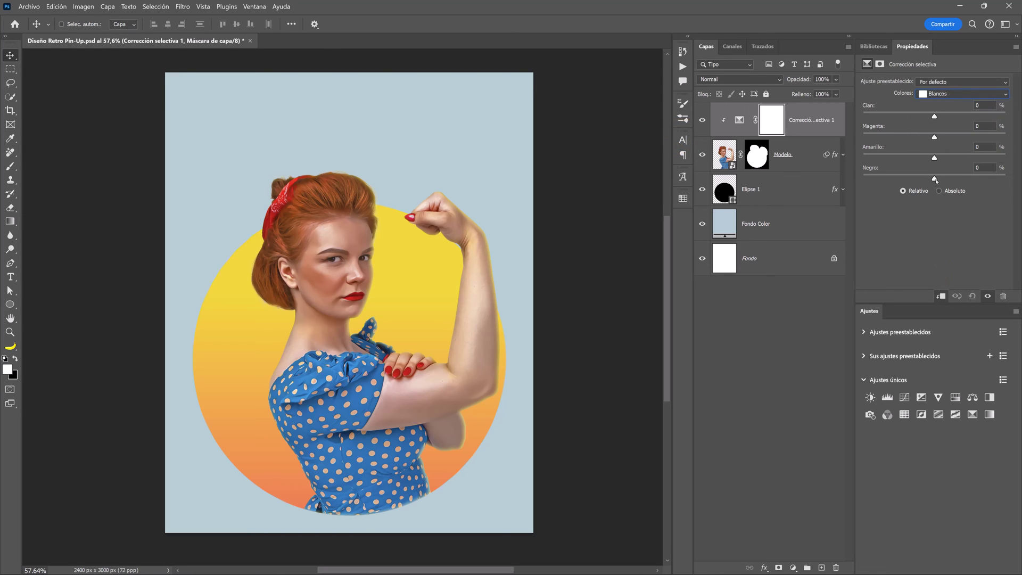
left_click_drag(935, 181, 915, 180)
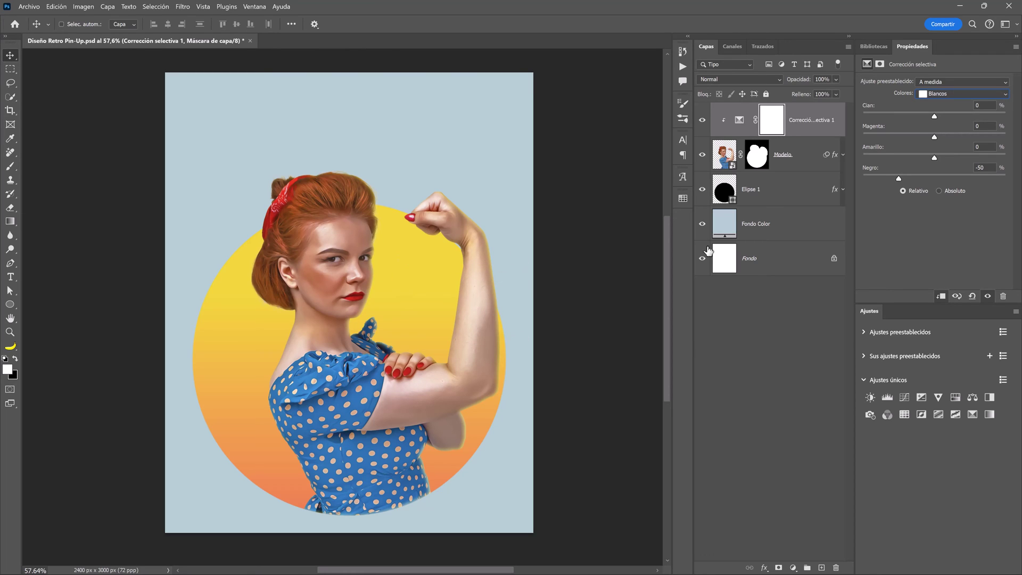
left_click(703, 121)
Add a Curves layer clipped to Modelo with an S-curve: midtones 129→140, shadows 63→56.
left_click(904, 397)
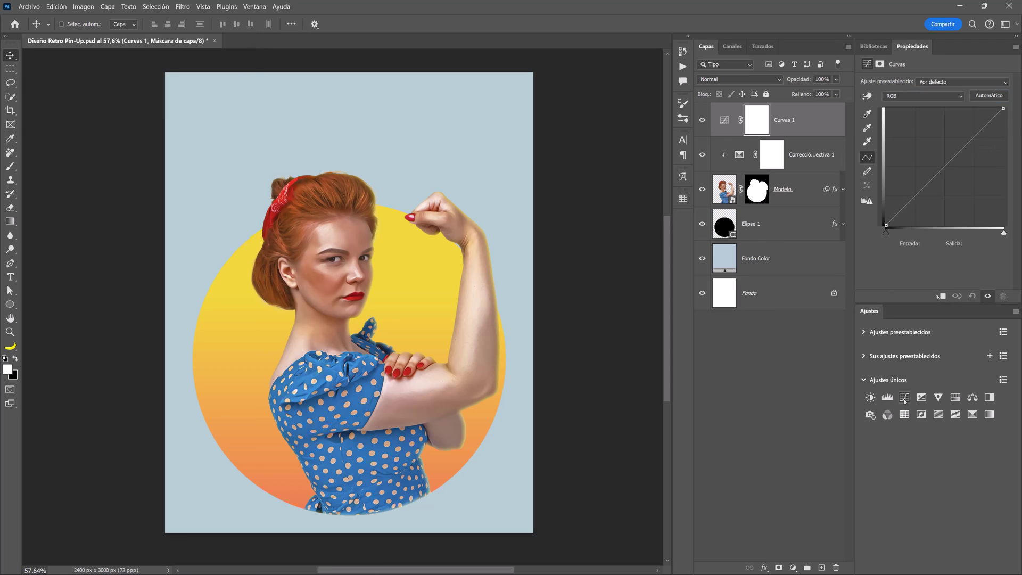
left_click(940, 297)
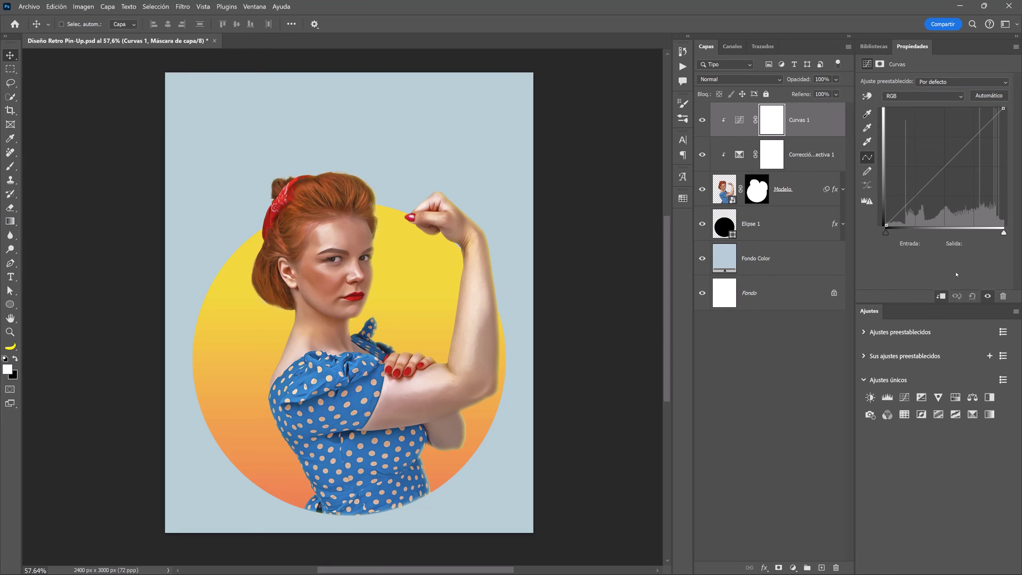
left_click(915, 200)
left_click_drag(945, 169, 945, 161)
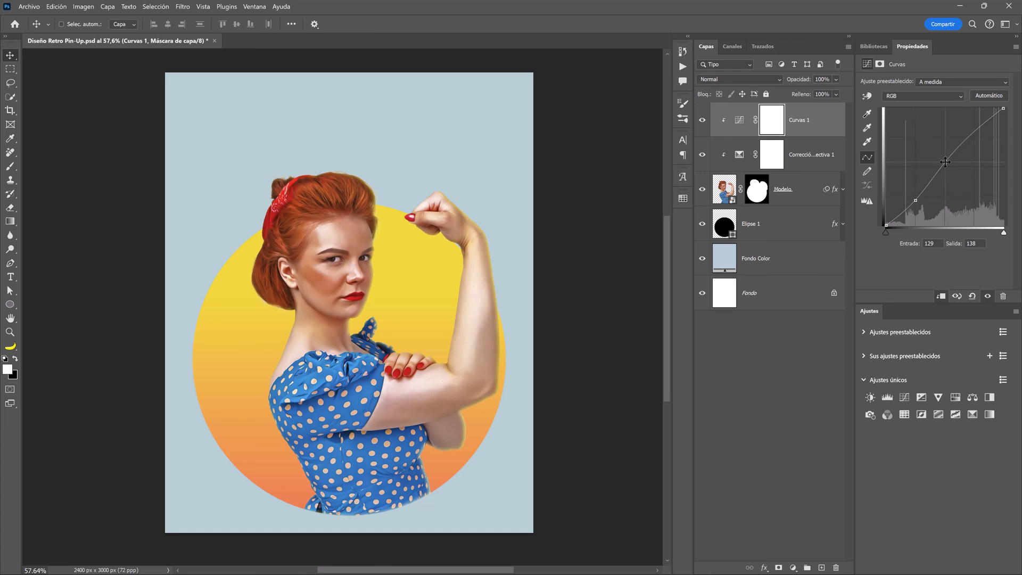
left_click(702, 121)
left_click(702, 120)
left_click_drag(914, 201, 915, 201)
left_click(943, 160)
left_click_drag(943, 160, 944, 161)
left_click(702, 121)
scroll(330, 311, "up", 5)
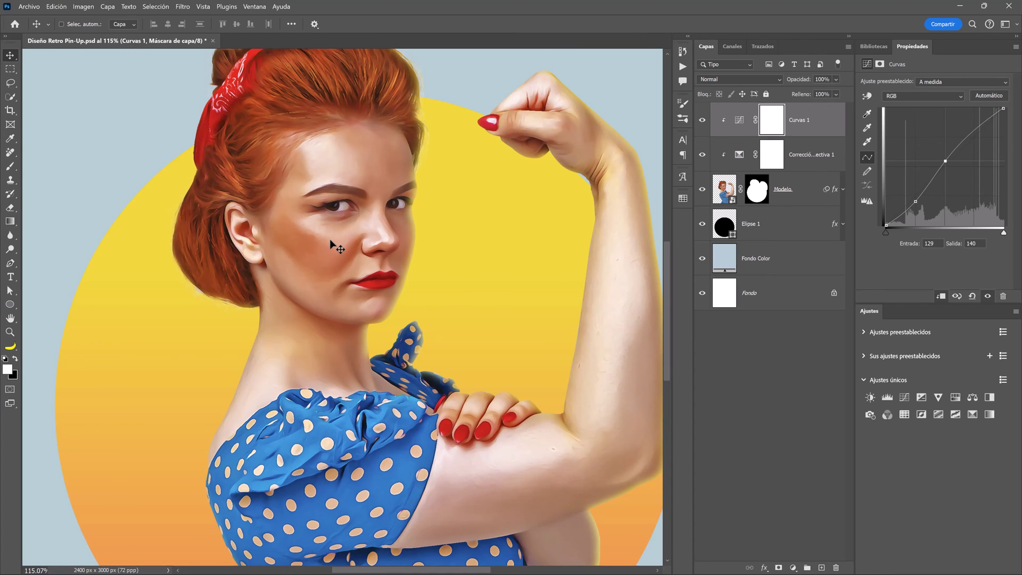
key("ctrl+0")
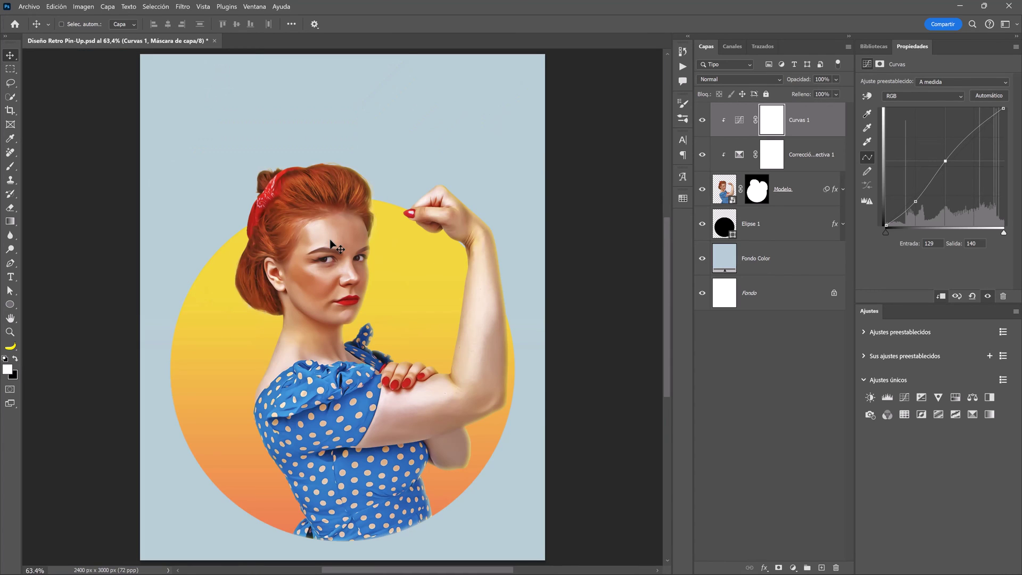
Place Nubes.png above the Fondo Color layer, enlarged across the sky.
left_click(796, 259)
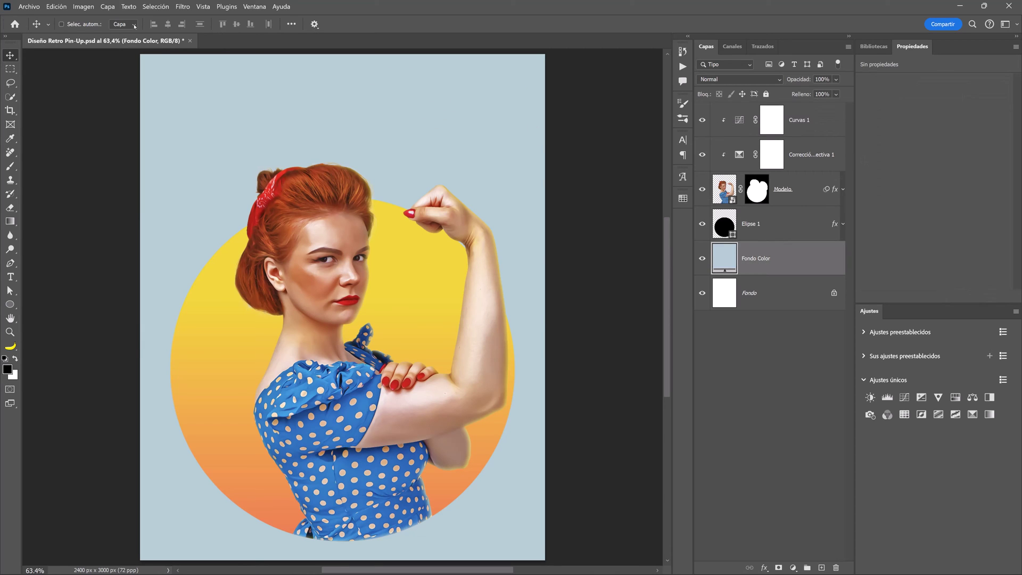
left_click(28, 6)
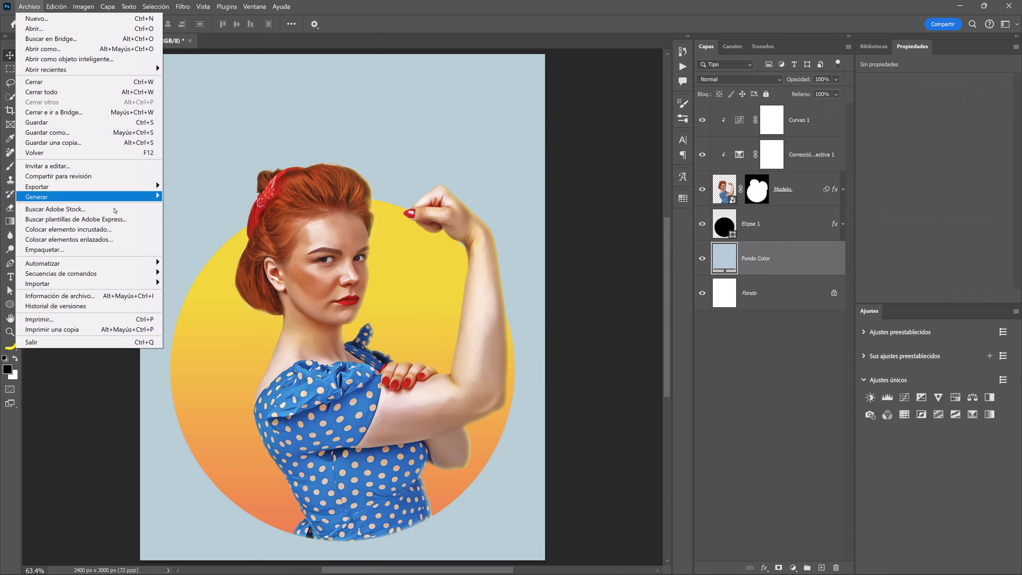
left_click(68, 228)
double_click(165, 98)
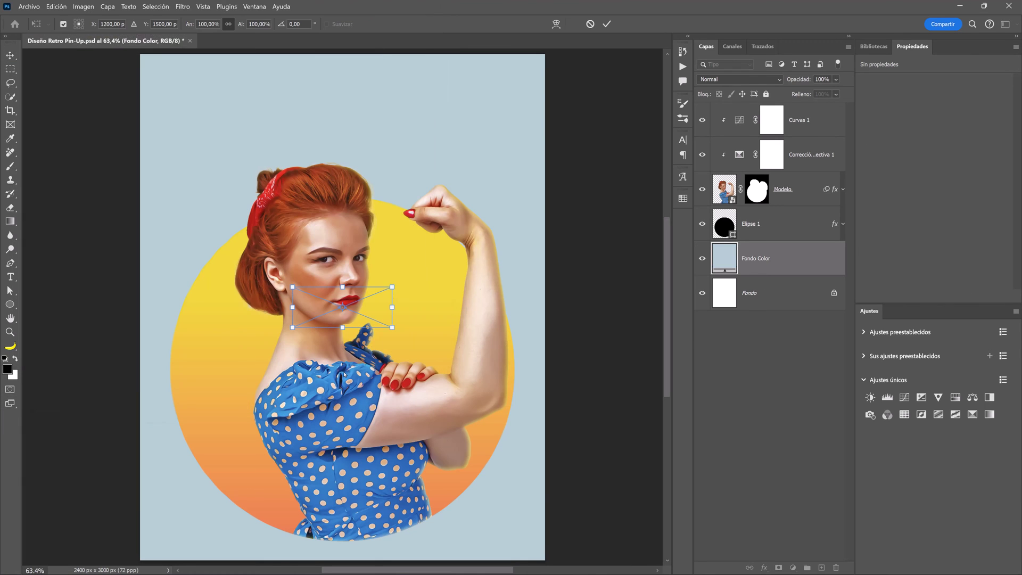
mouse_move(446, 296)
left_mouse_down()
mouse_move(437, 181)
mouse_move(470, 178)
left_mouse_up()
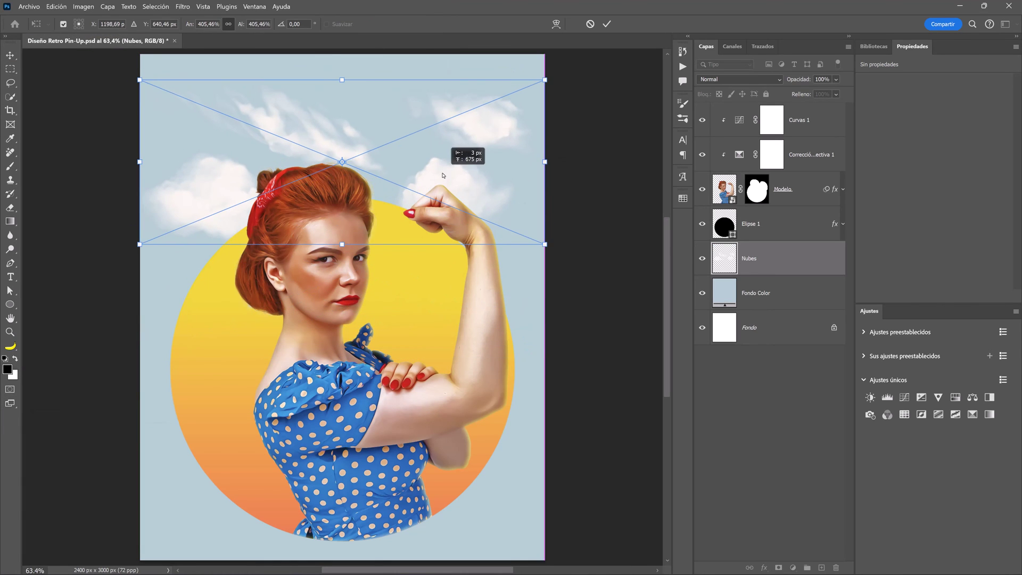
key("Return")
Place Palmera.png above Elipse 1, tilted and positioned on the left.
left_click(788, 236)
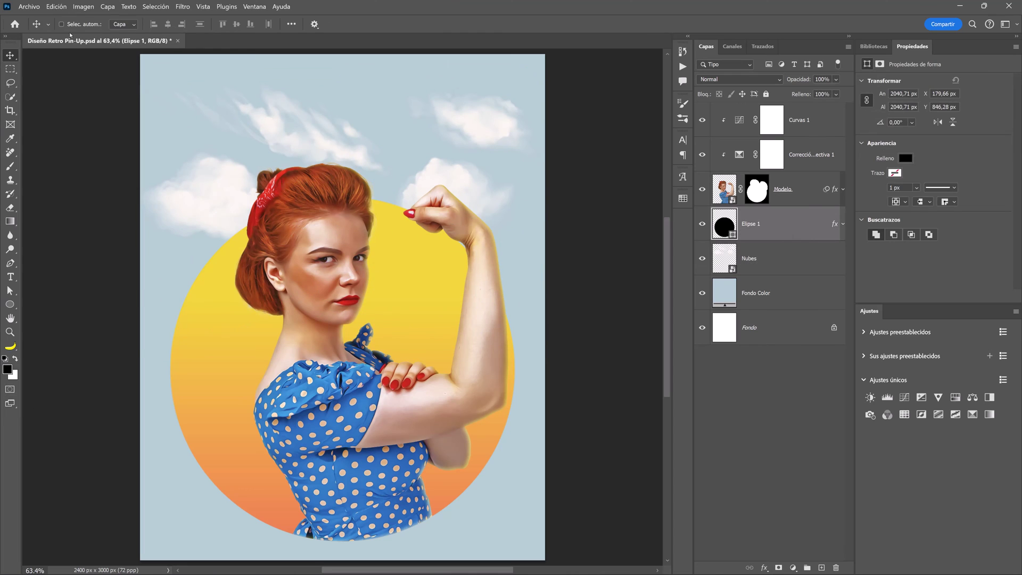
left_click(29, 7)
left_click(118, 229)
double_click(217, 91)
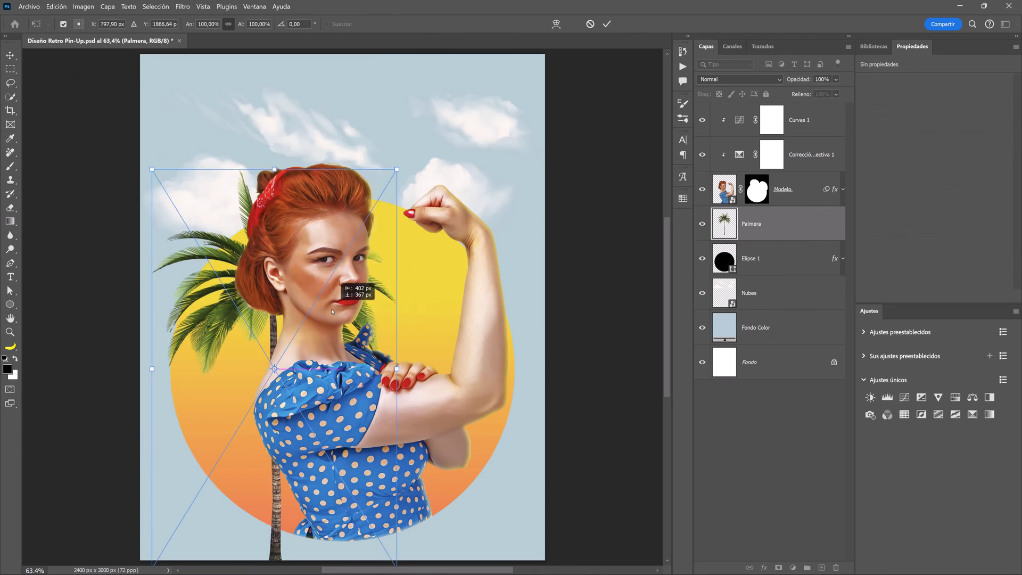
mouse_move(353, 292)
left_mouse_down()
mouse_move(342, 75)
mouse_move(272, 187)
left_mouse_up()
key("Return")
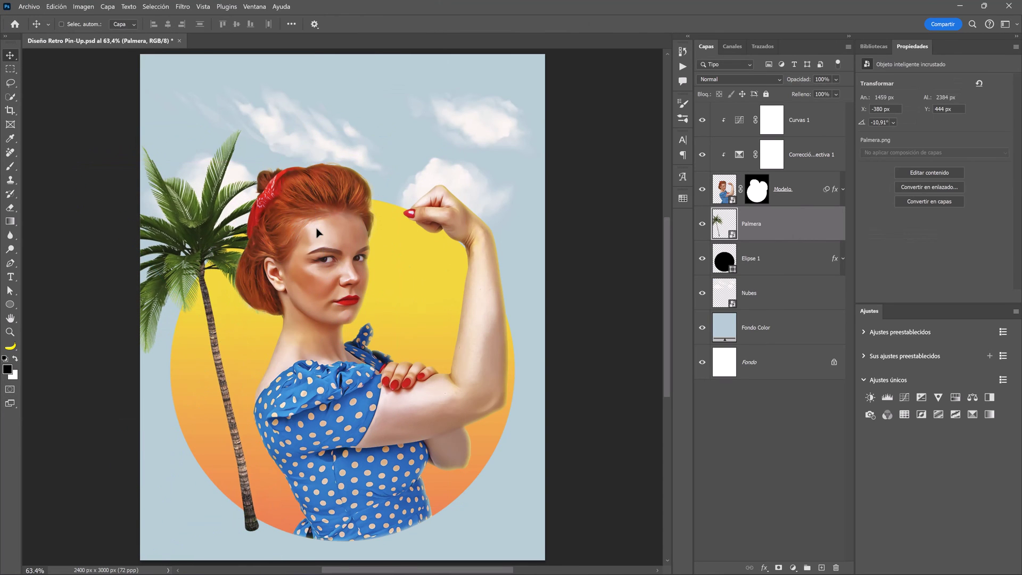
Duplicate the palm, flip it horizontally, and position it smaller on the right side.
key("ctrl+j")
key("ctrl+t")
right_click(319, 287)
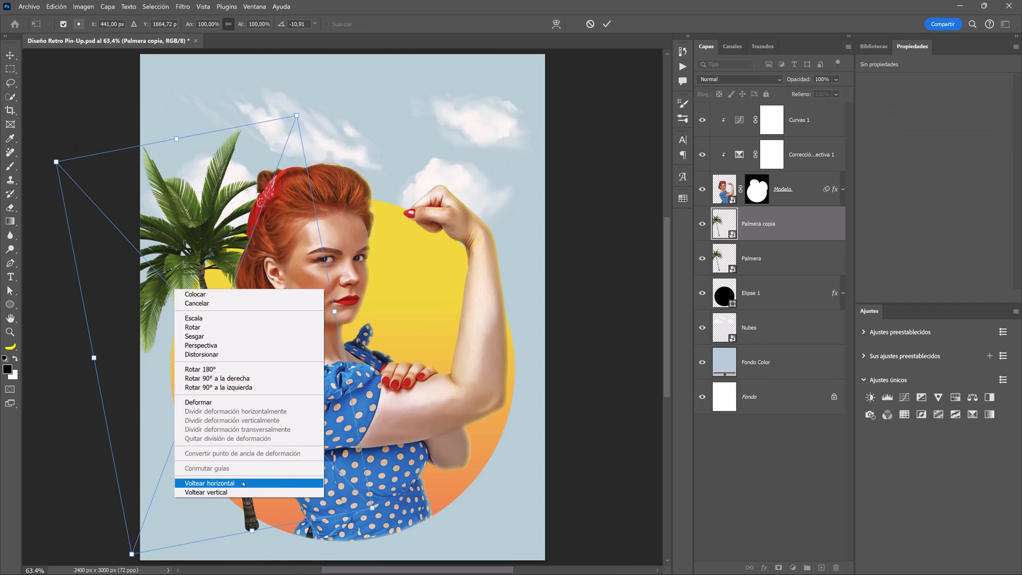
left_click(217, 481)
left_click_drag(235, 261, 508, 261)
left_click_drag(568, 221, 556, 223)
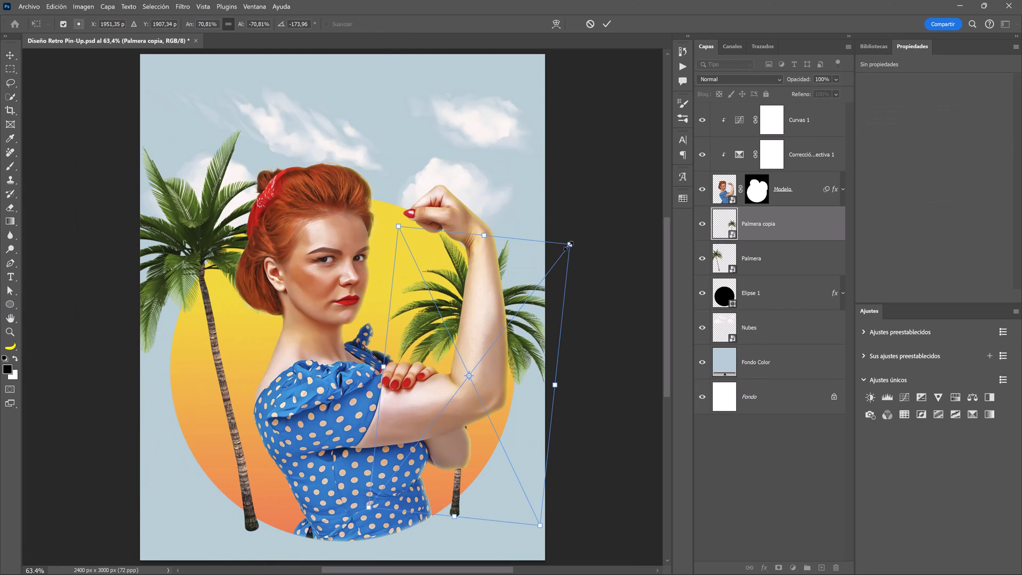
left_click_drag(415, 329, 443, 352)
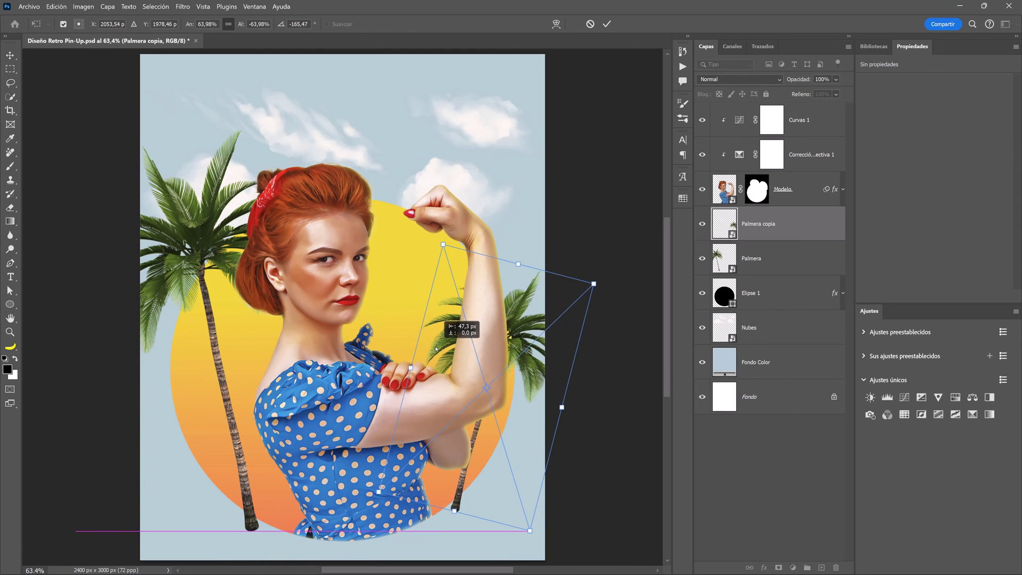
key("Return")
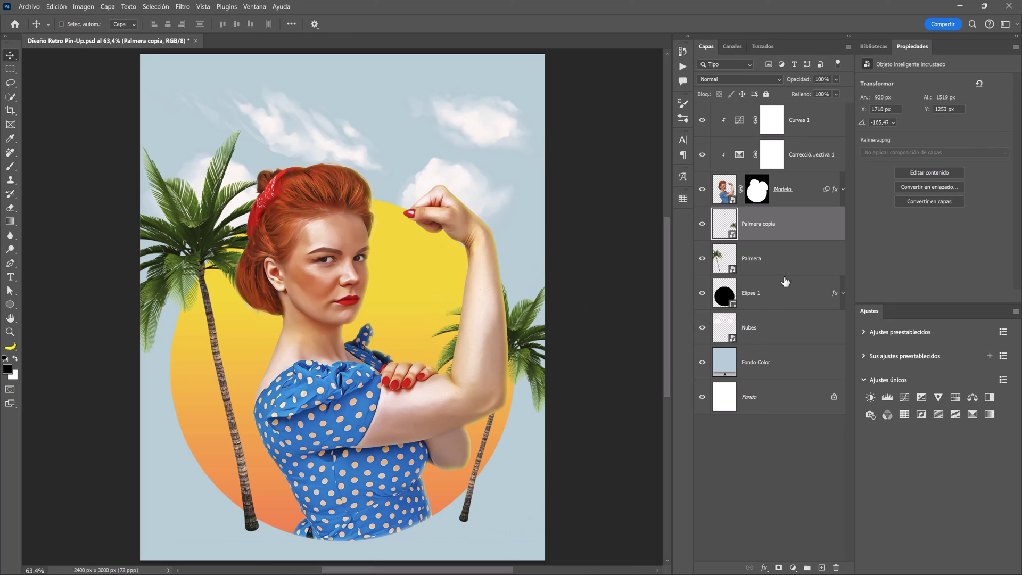
Group both palm layers into a group named Palmeras.
left_click(798, 260, "shift")
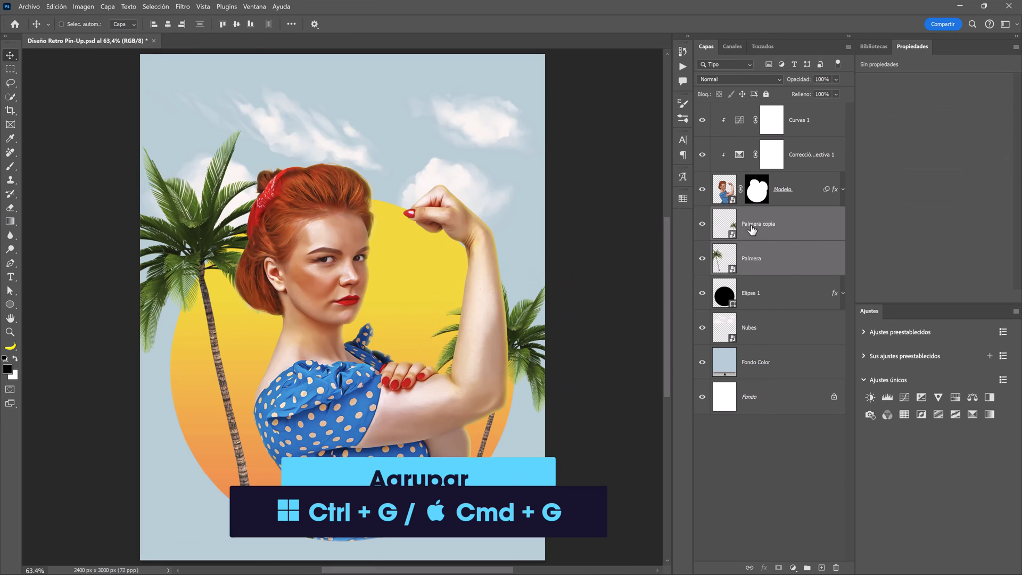
key("ctrl+g")
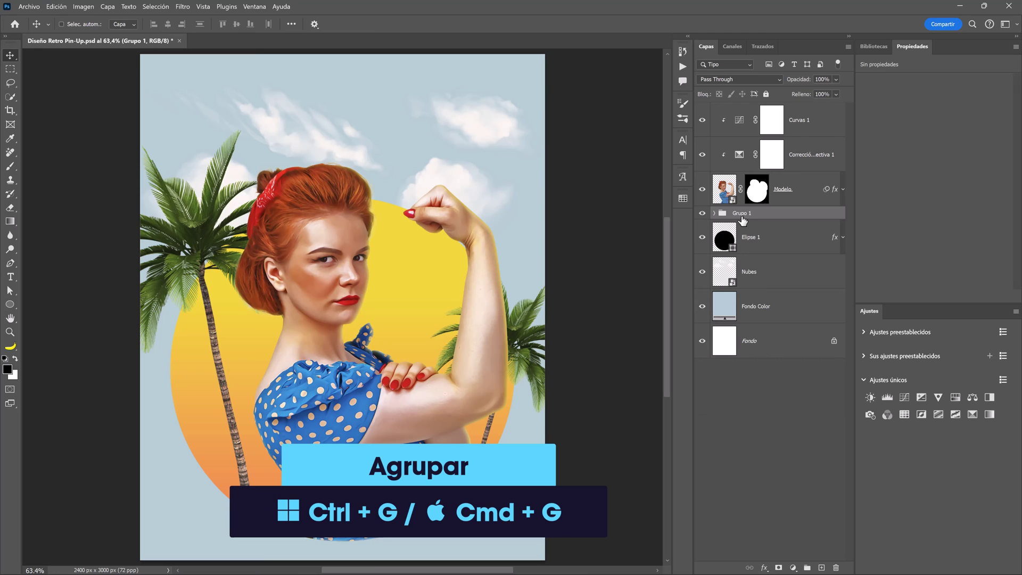
double_click(741, 212)
type("P")
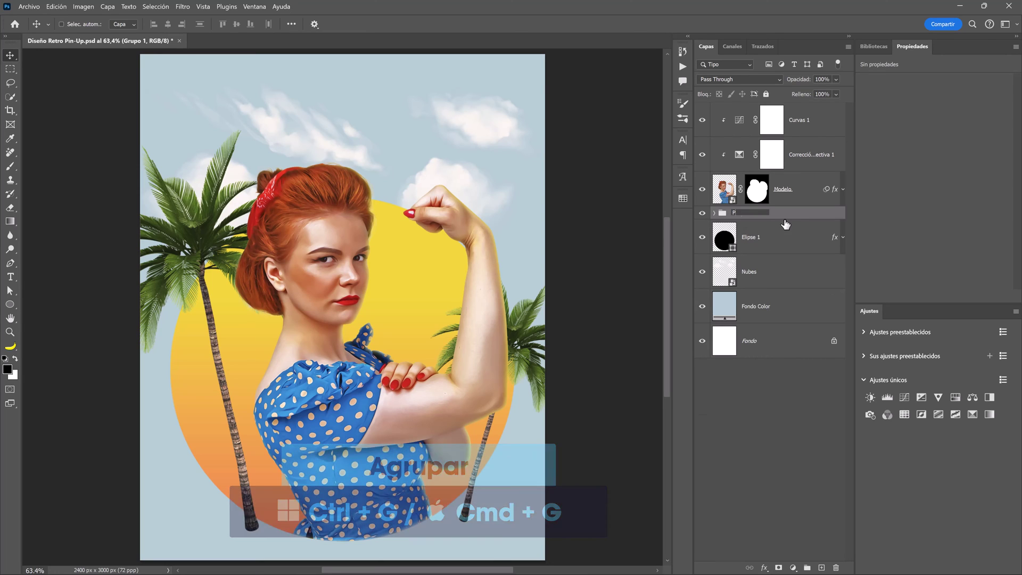
type("almeras")
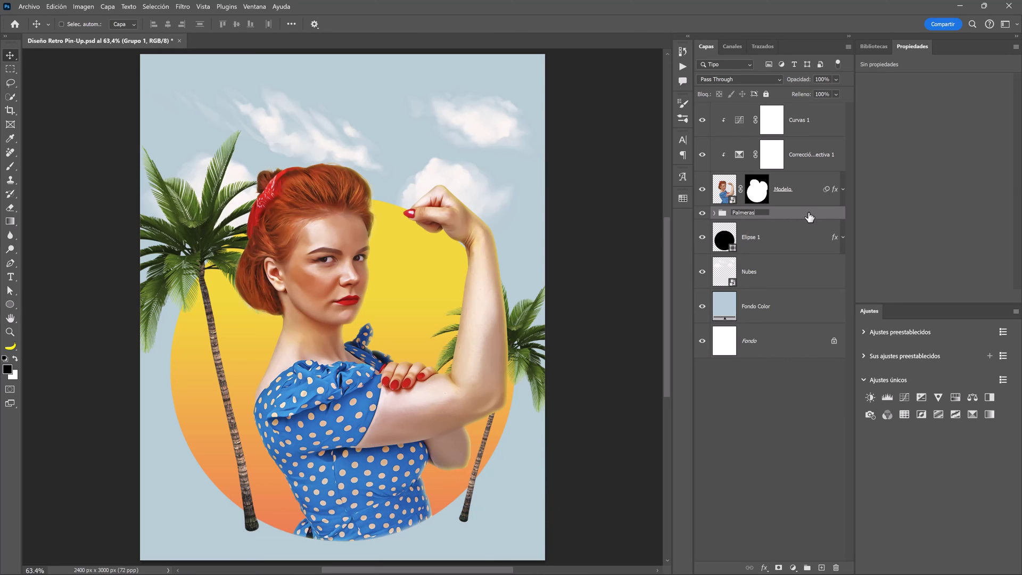
key("Return")
Mask the Palmeras group to the Elipse 1 circle and paint the palm fronds back outside it.
left_click(725, 242, "ctrl")
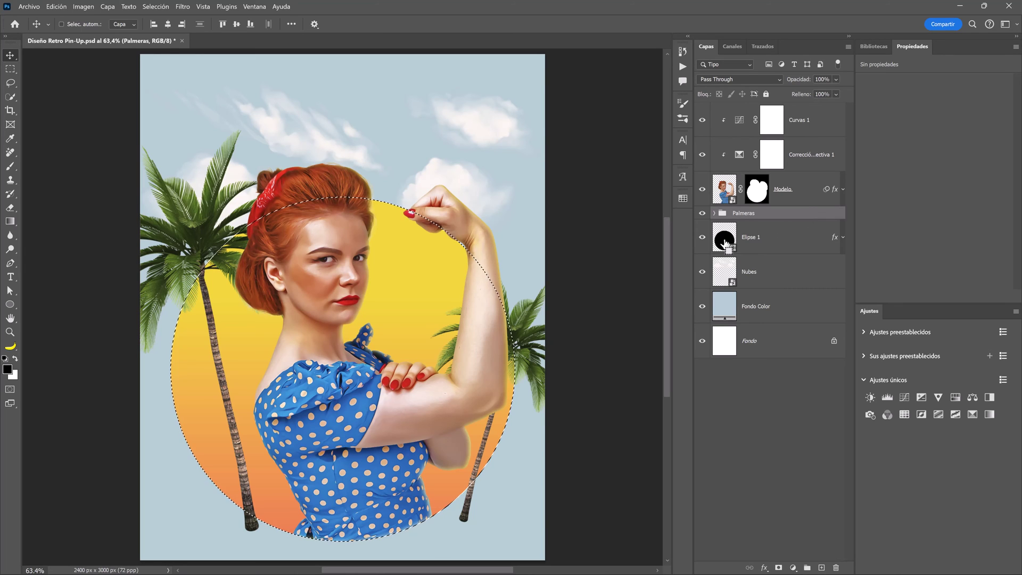
left_click(778, 567)
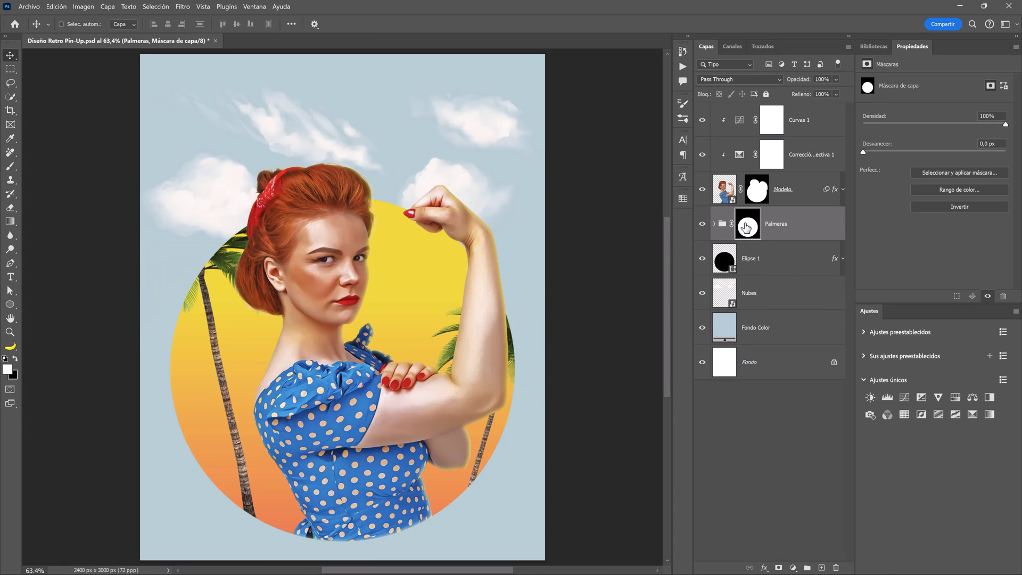
key("b")
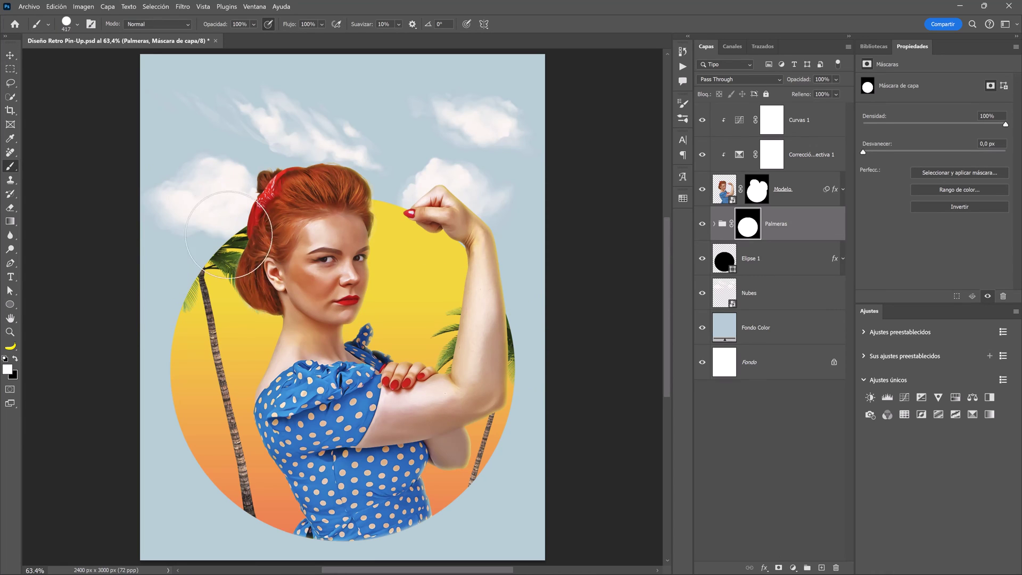
mouse_move(208, 266)
left_mouse_down()
mouse_move(171, 148)
mouse_move(256, 287)
left_mouse_up()
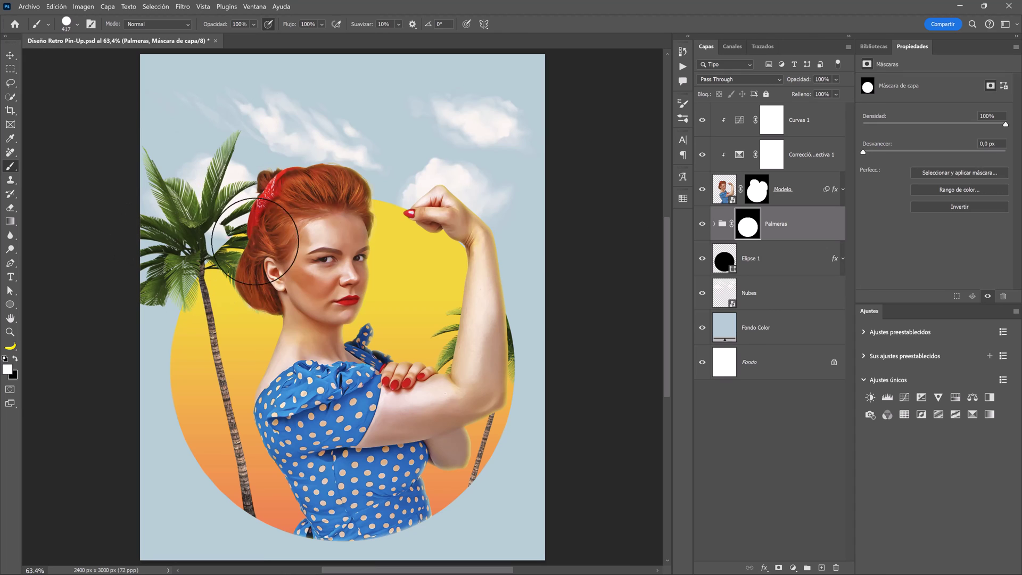
left_click_drag(506, 325, 521, 303)
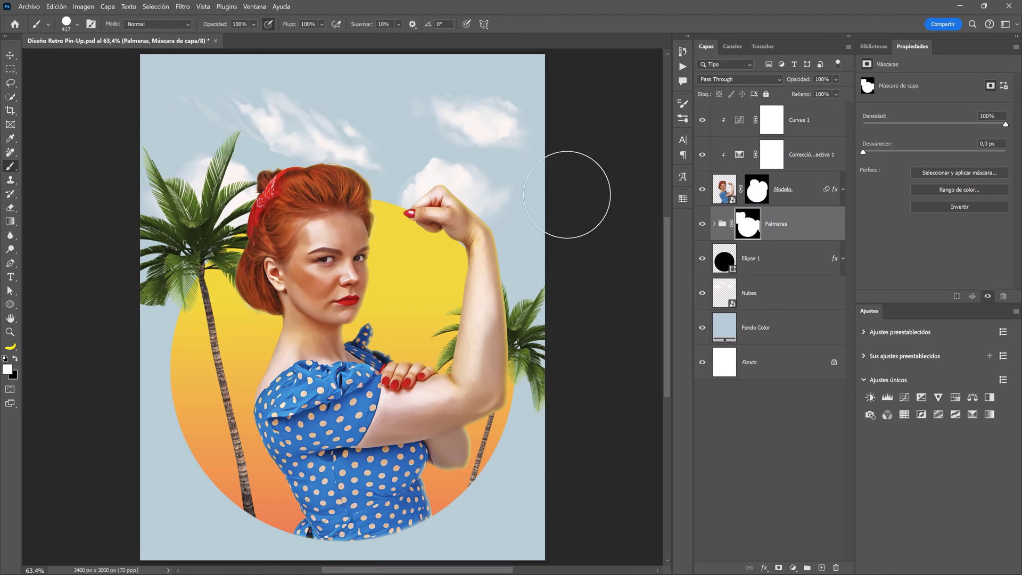
Puppet Warp the left Palmera layer with three trunk pins, bending the trunk slightly.
left_click(714, 224)
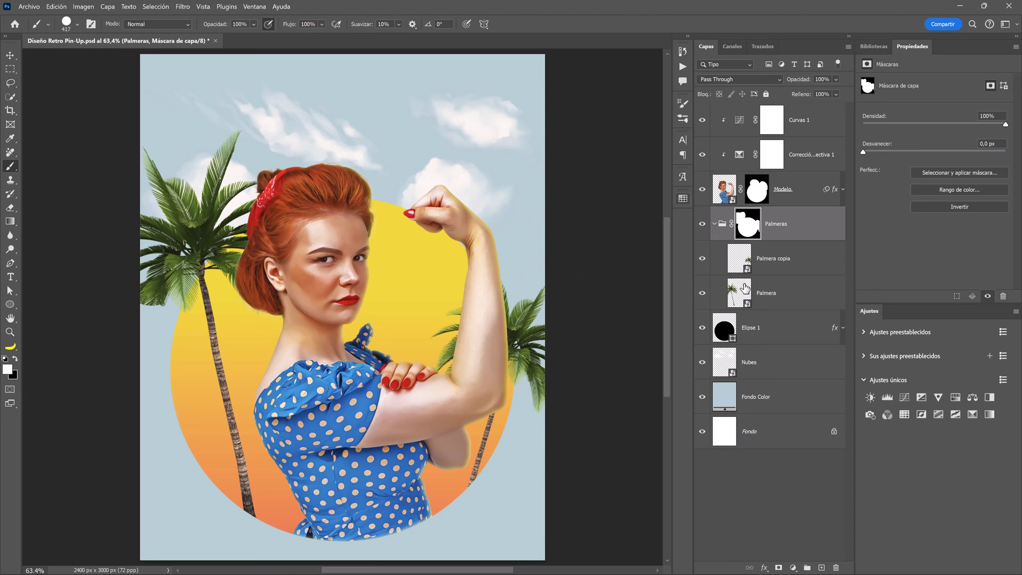
left_click(735, 293)
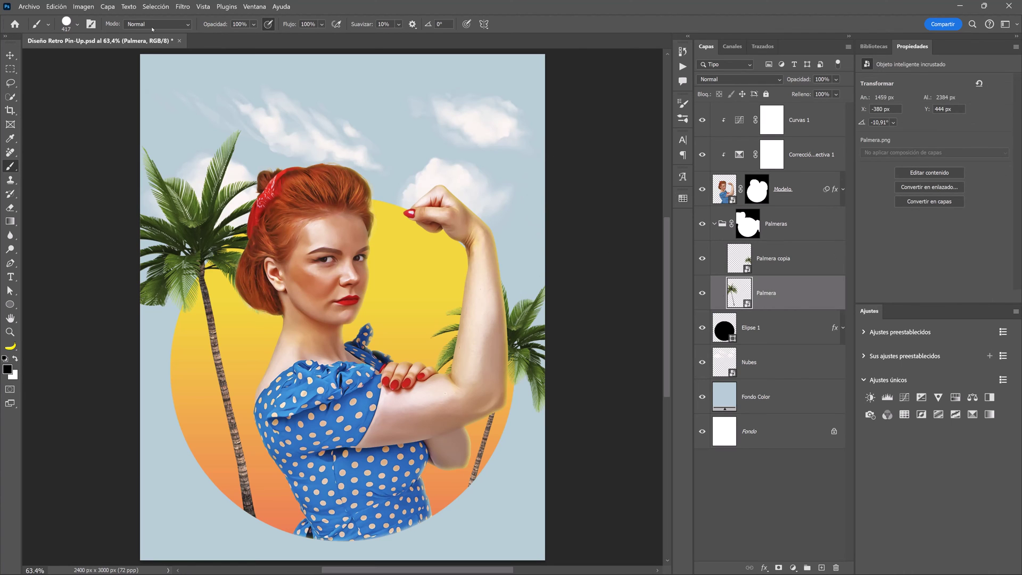
left_click(56, 7)
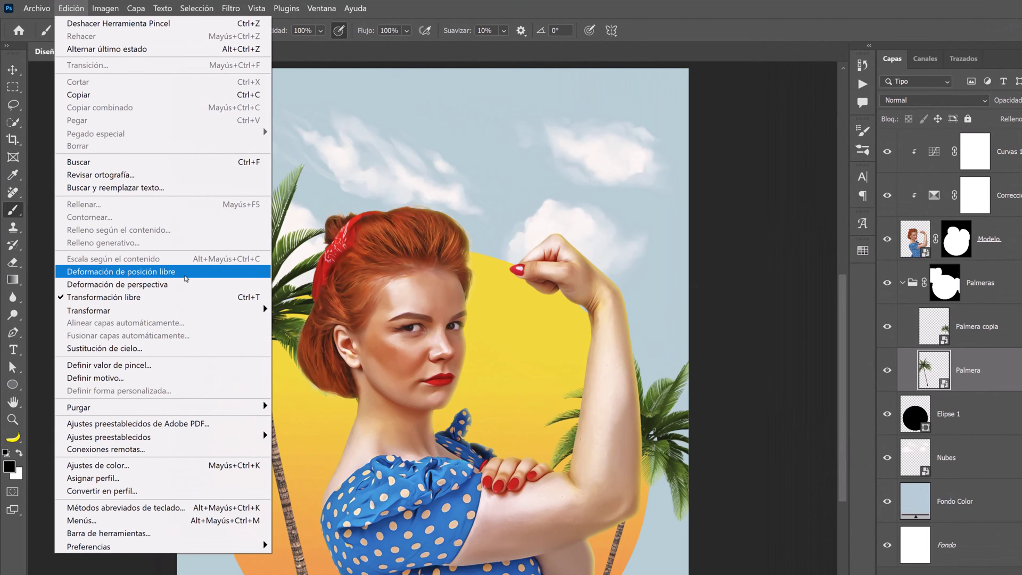
left_click(186, 278)
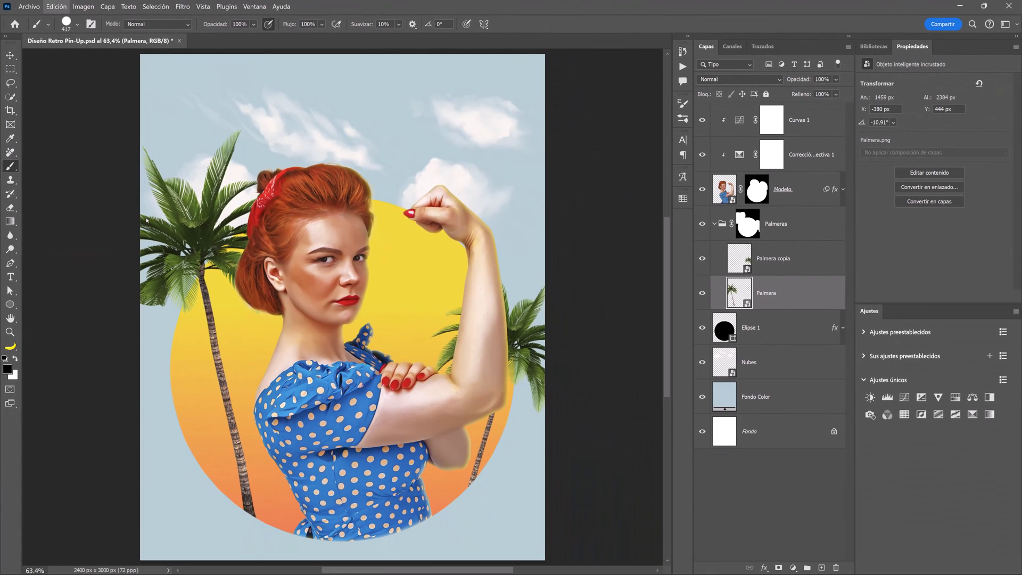
left_click(253, 524)
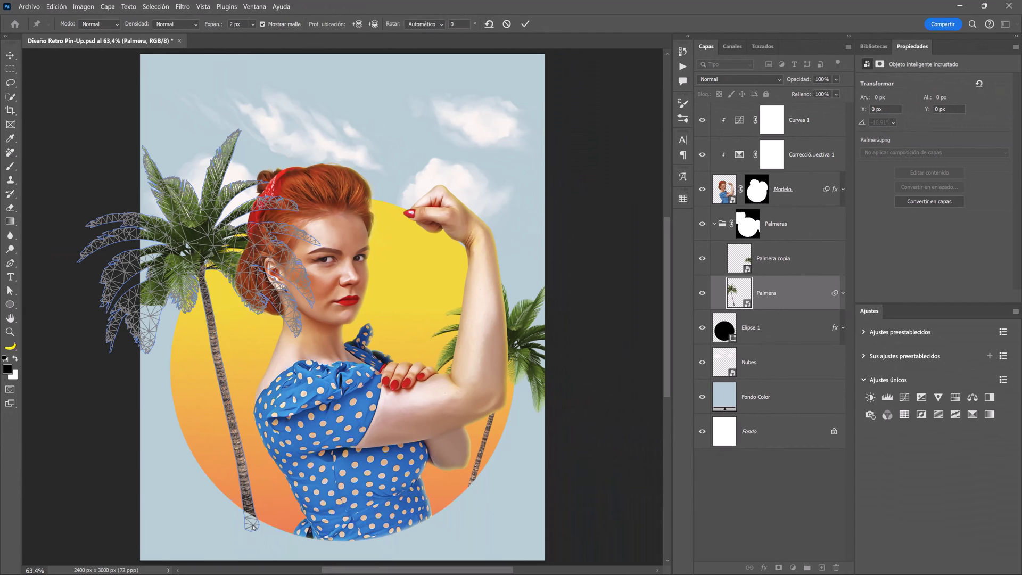
left_click(224, 396)
left_click(202, 268)
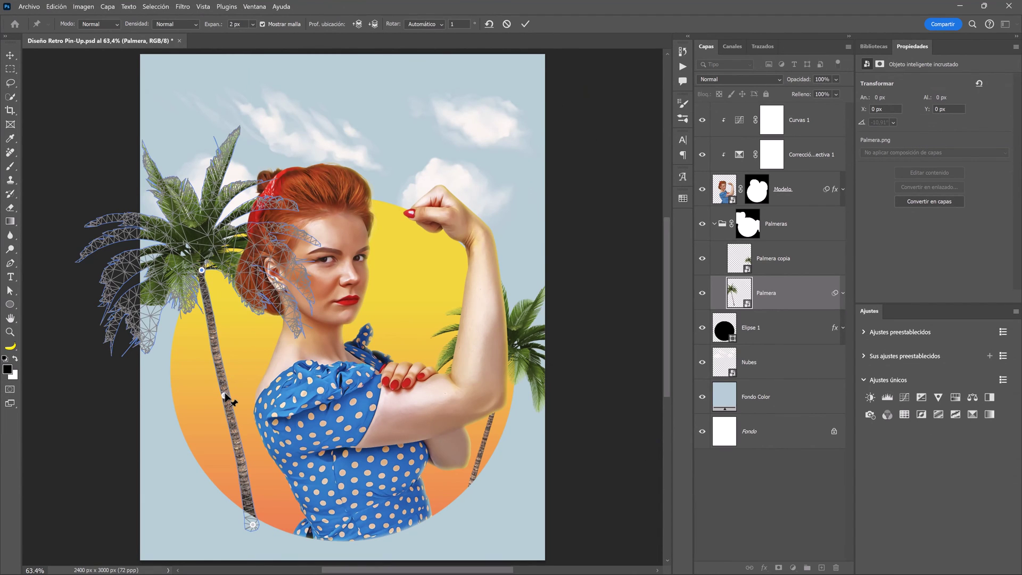
left_click_drag(224, 395, 234, 392)
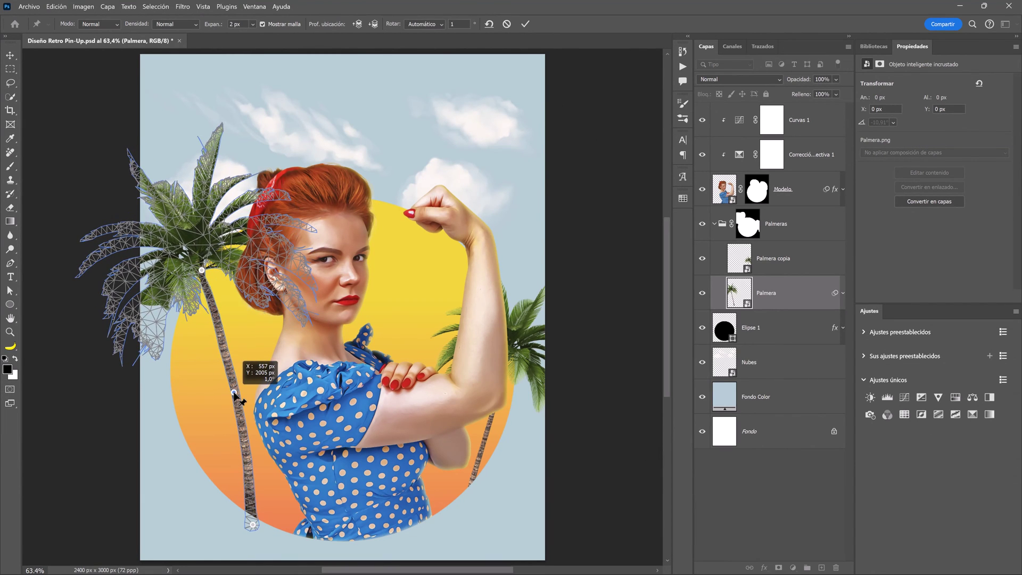
left_click(524, 24)
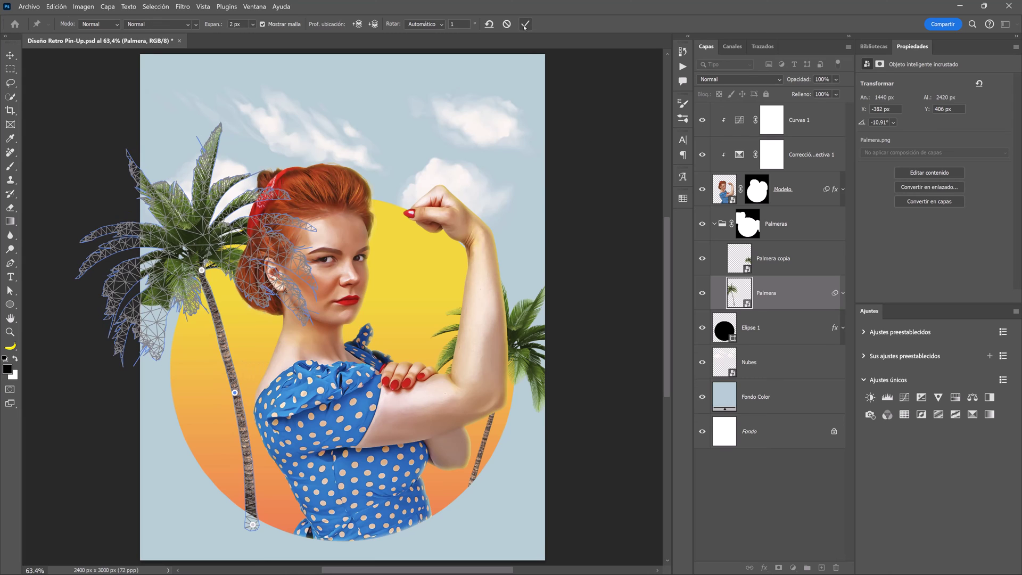
Puppet Warp Palmera copia with four trunk pins, curving it behind the model's raised arm.
left_click(773, 258)
left_click(57, 6)
left_click(96, 216)
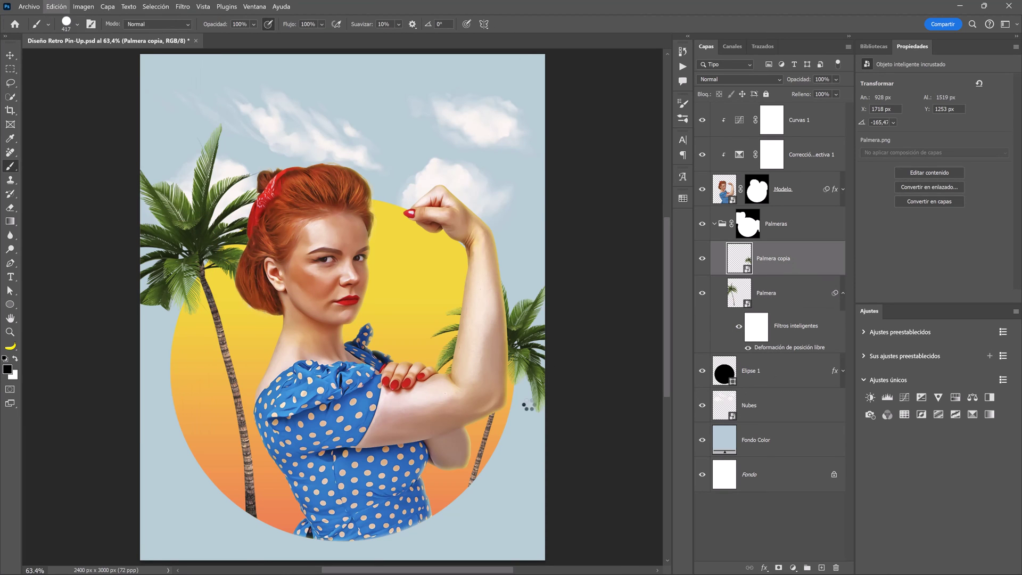
left_click(504, 366)
left_click(464, 517)
left_click(470, 454)
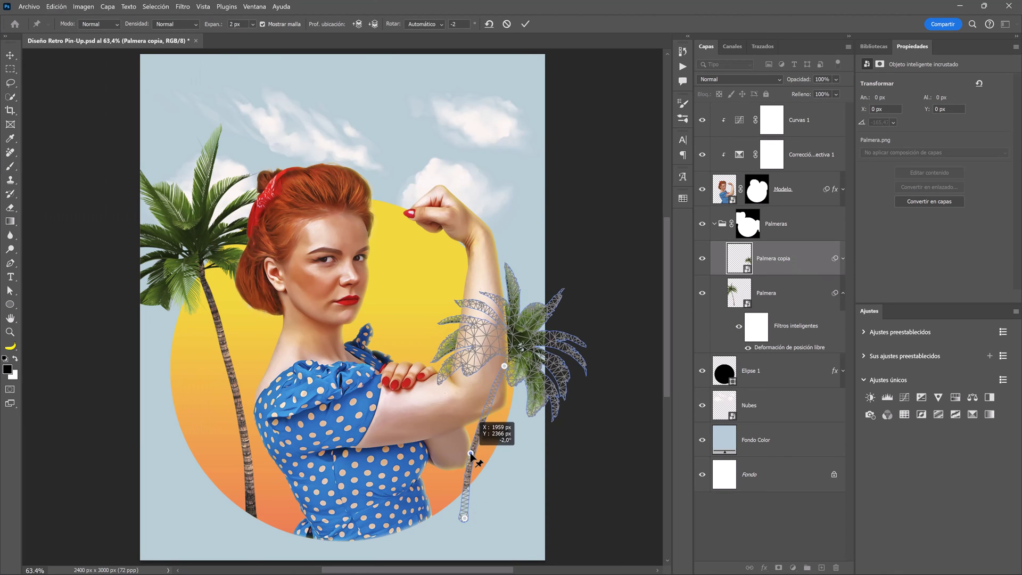
left_click(485, 412)
left_click_drag(464, 518, 449, 516)
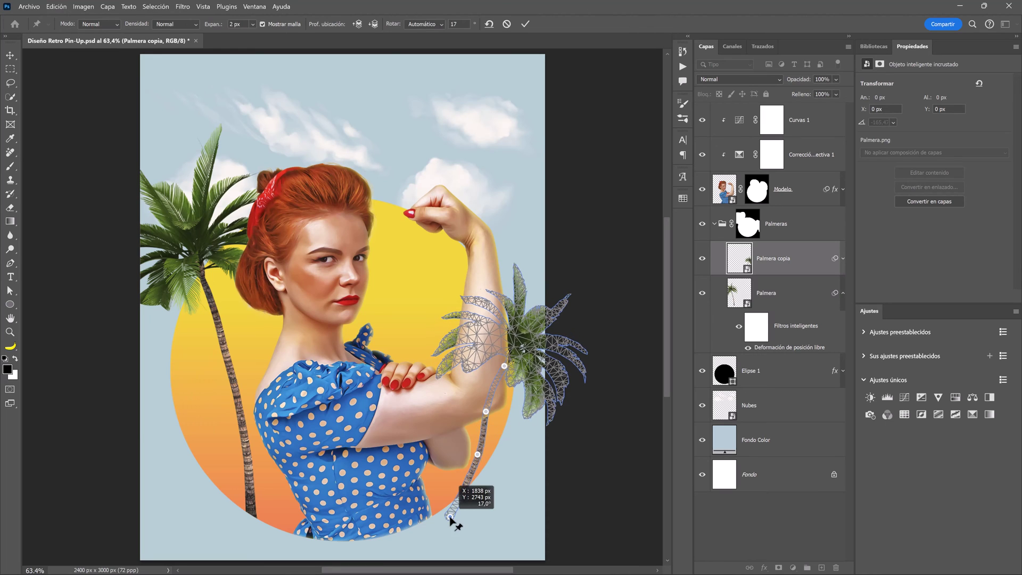
left_click_drag(478, 454, 459, 450)
left_click_drag(486, 411, 490, 413)
mouse_move(504, 366)
left_mouse_down()
mouse_move(524, 336)
mouse_move(531, 347)
left_mouse_up()
key("Return")
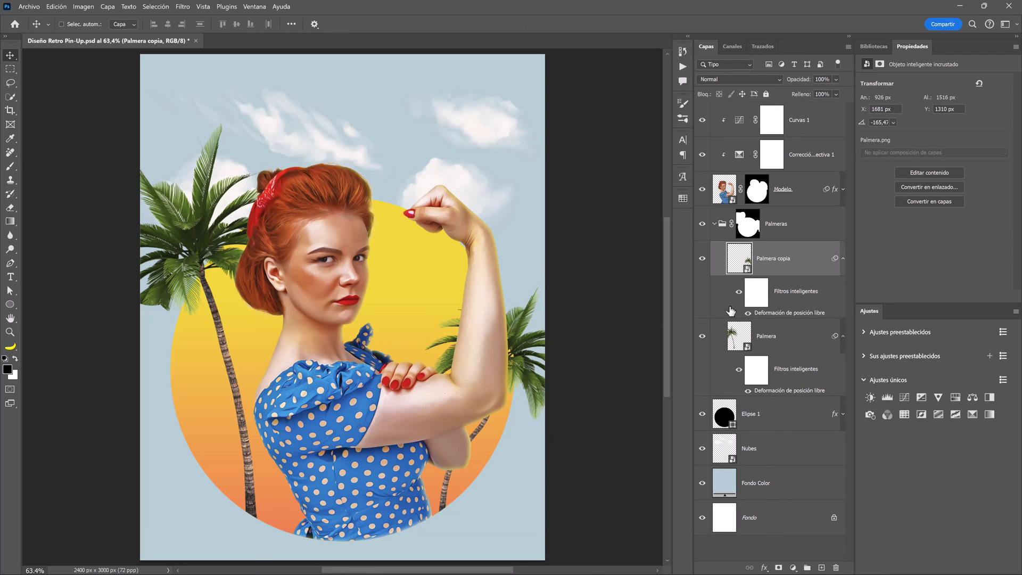
left_click(714, 223)
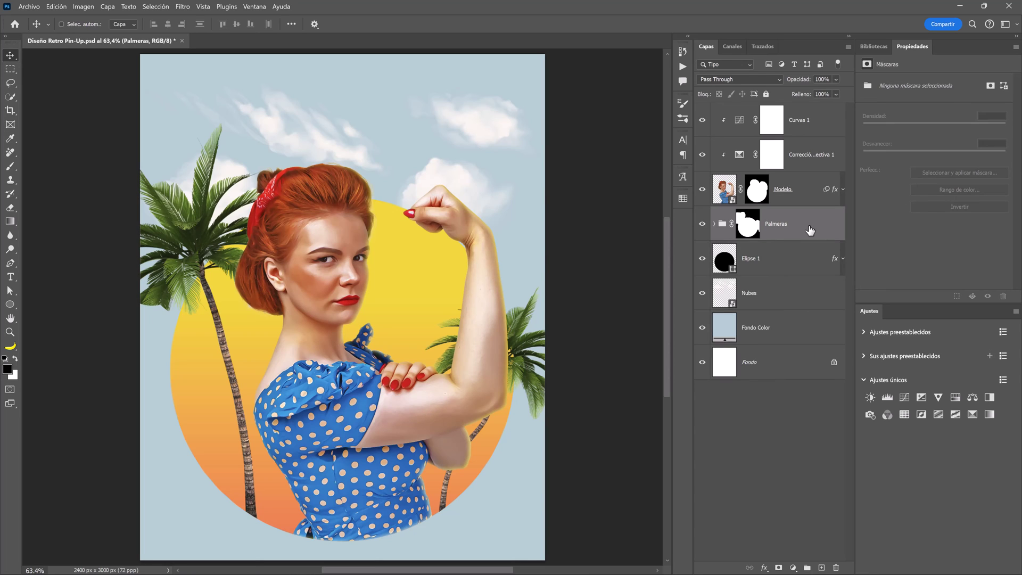
Add a 'WomanRule' text layer at the top of the layer stack near the poster's top.
left_click(823, 119)
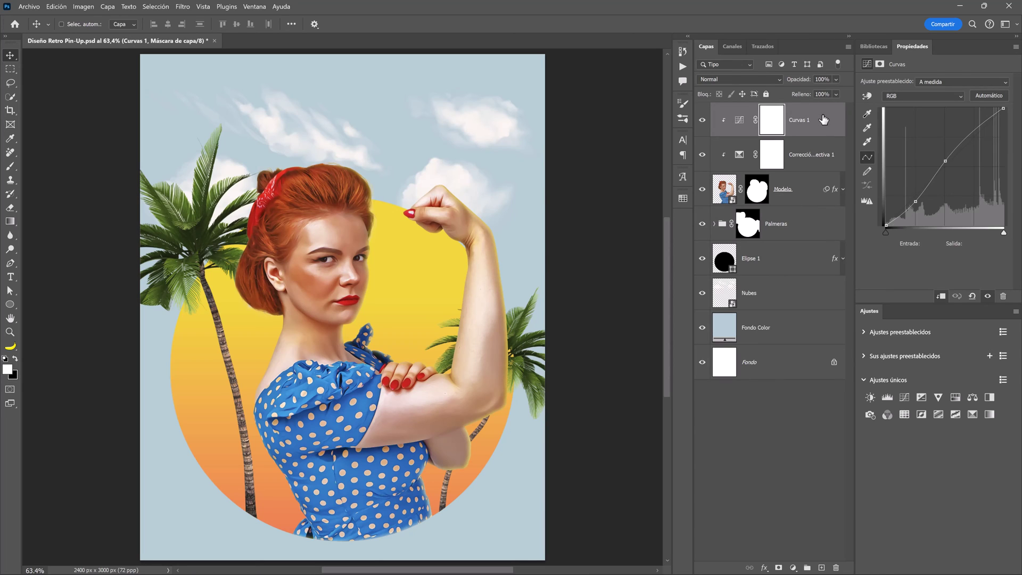
key("t")
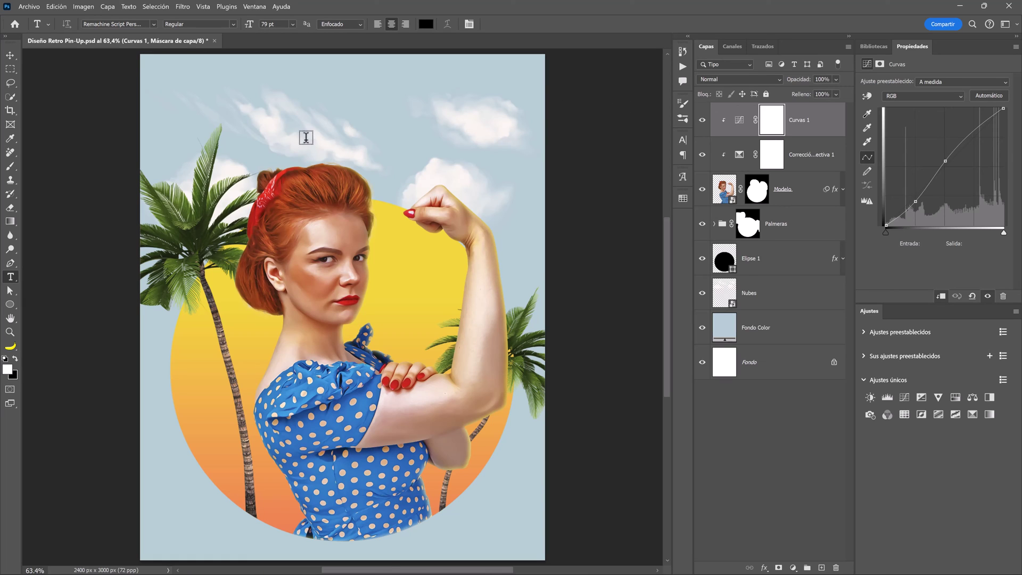
left_click(321, 124)
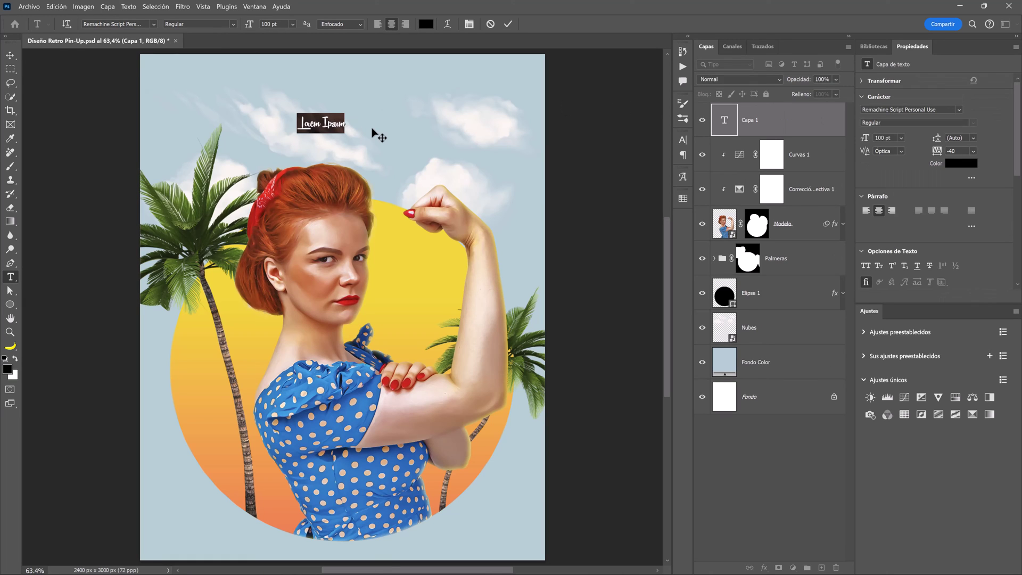
type("Woman")
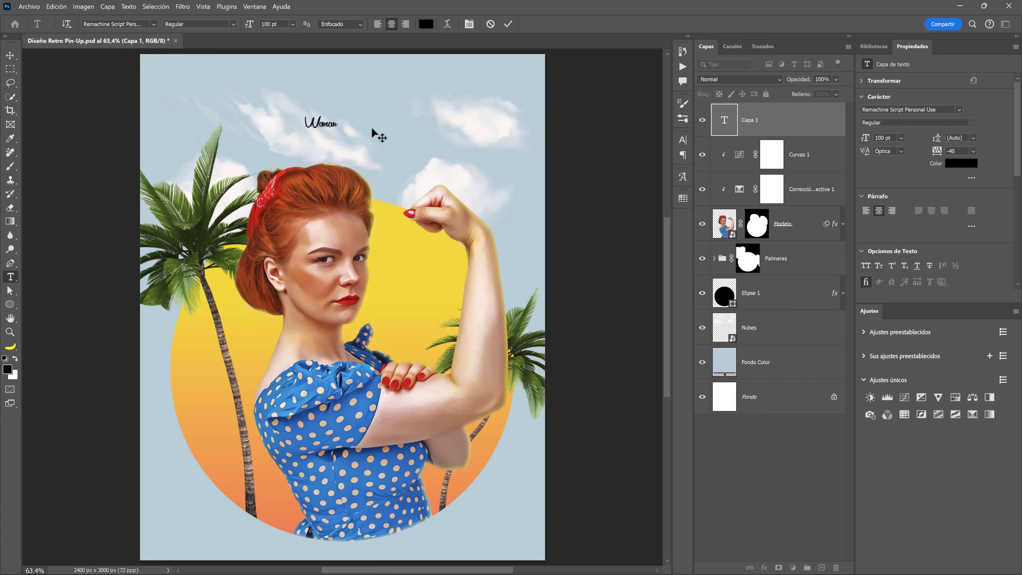
type("Rule")
key("ctrl+Return")
Scale the title up to span the poster top and skew it vertically by -5.
key("ctrl+t")
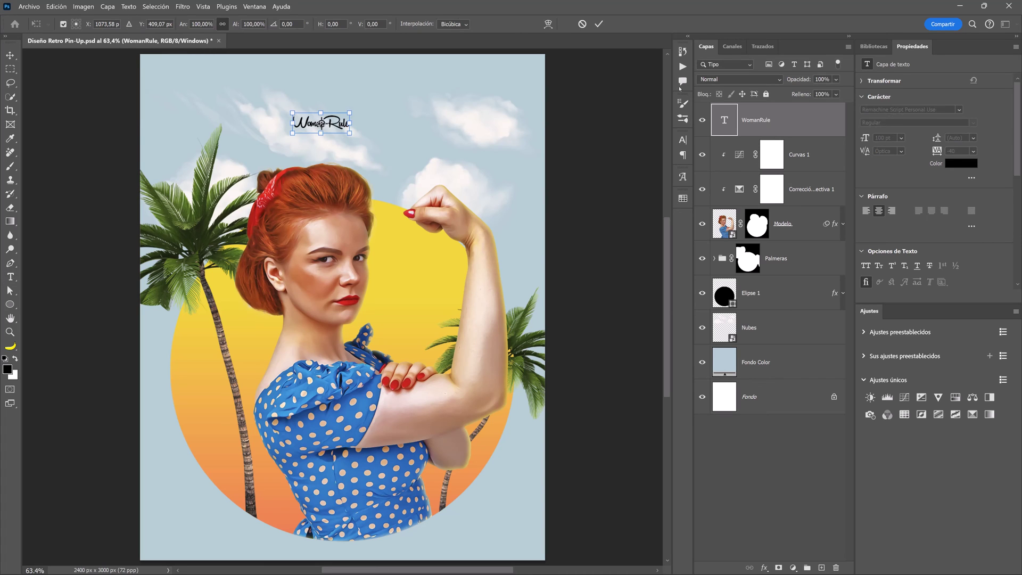
left_click_drag(349, 113, 432, 126)
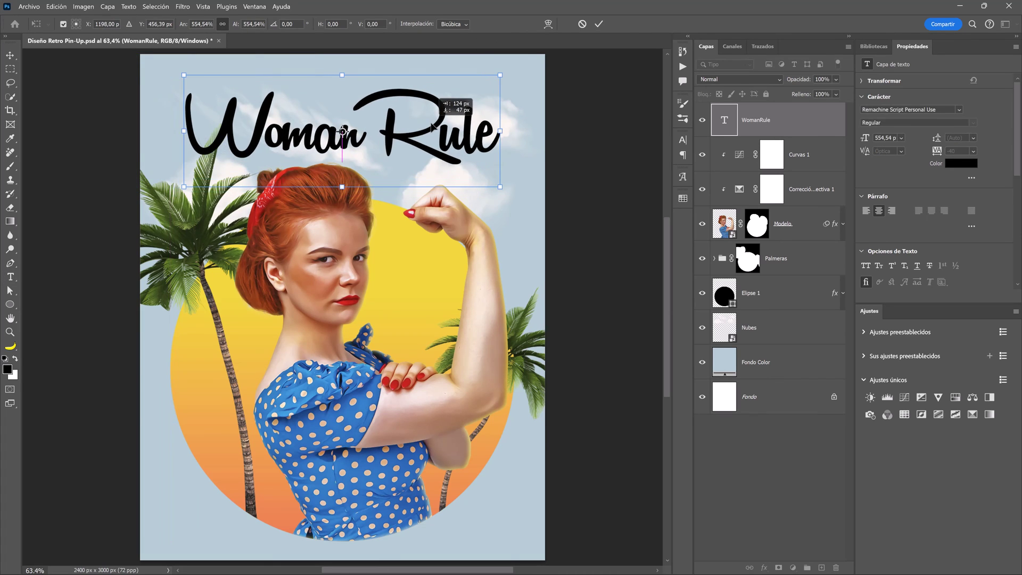
left_click_drag(184, 130, 175, 130)
key("Return")
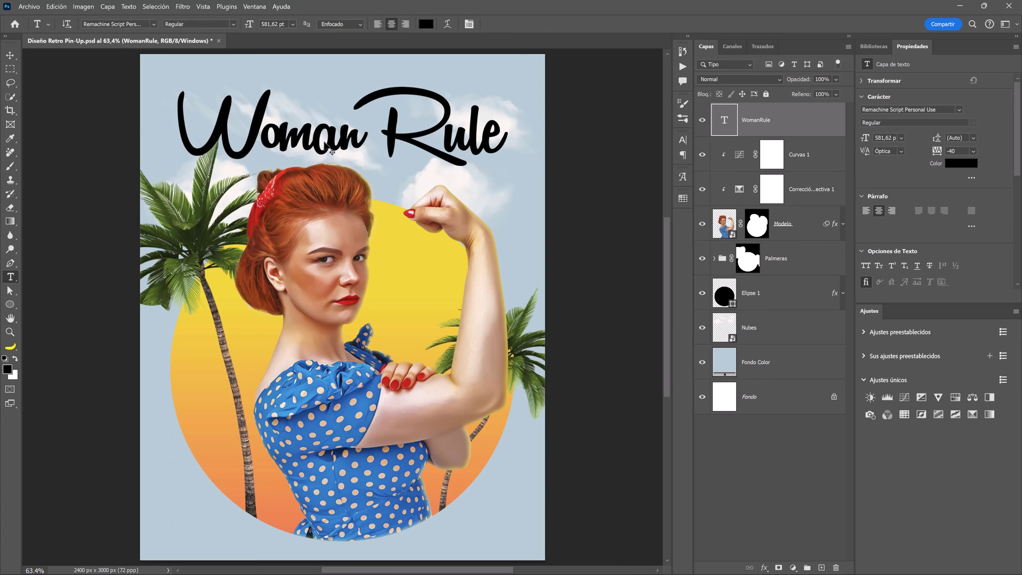
key("ctrl+t")
type("-5")
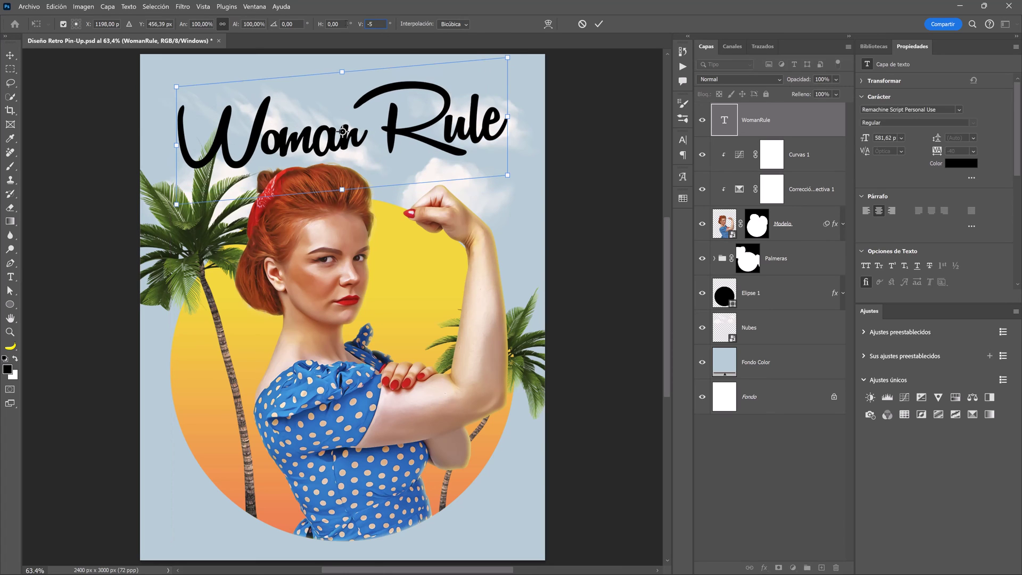
key("Return")
left_click(394, 136)
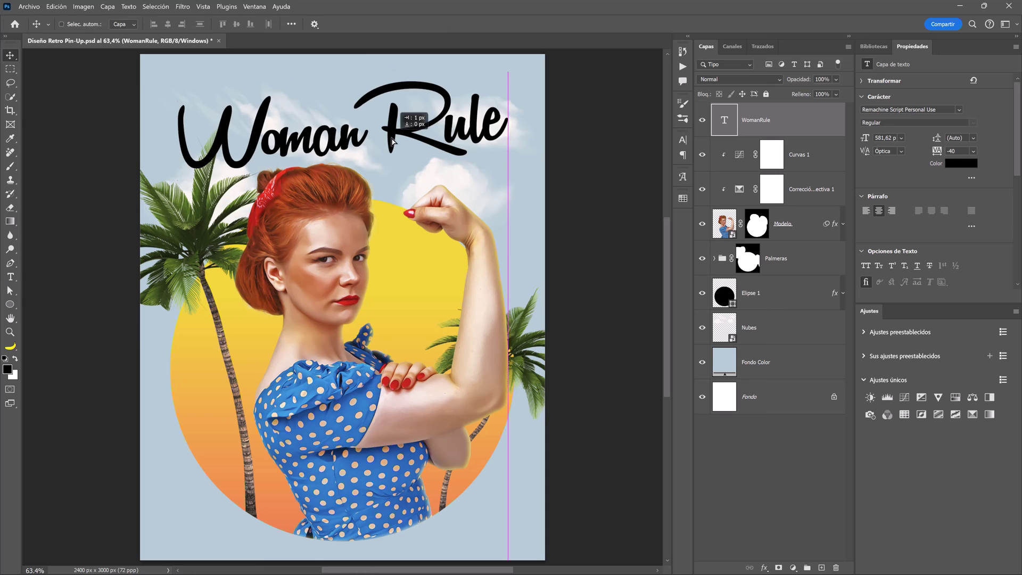
Colour the title text red, sampled from the model's lips.
key("ctrl+Return")
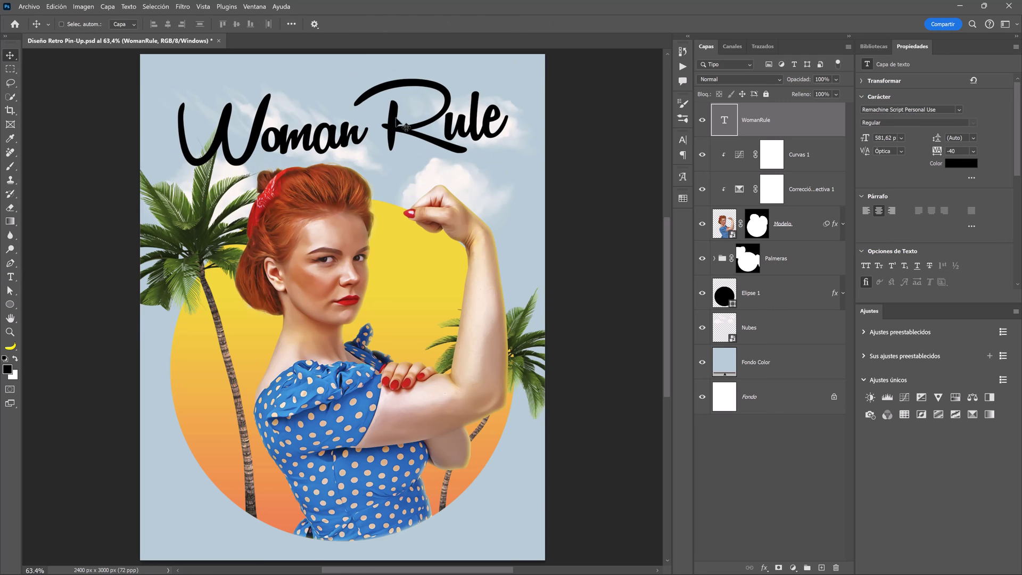
key("i")
left_click(960, 163)
left_click(351, 297)
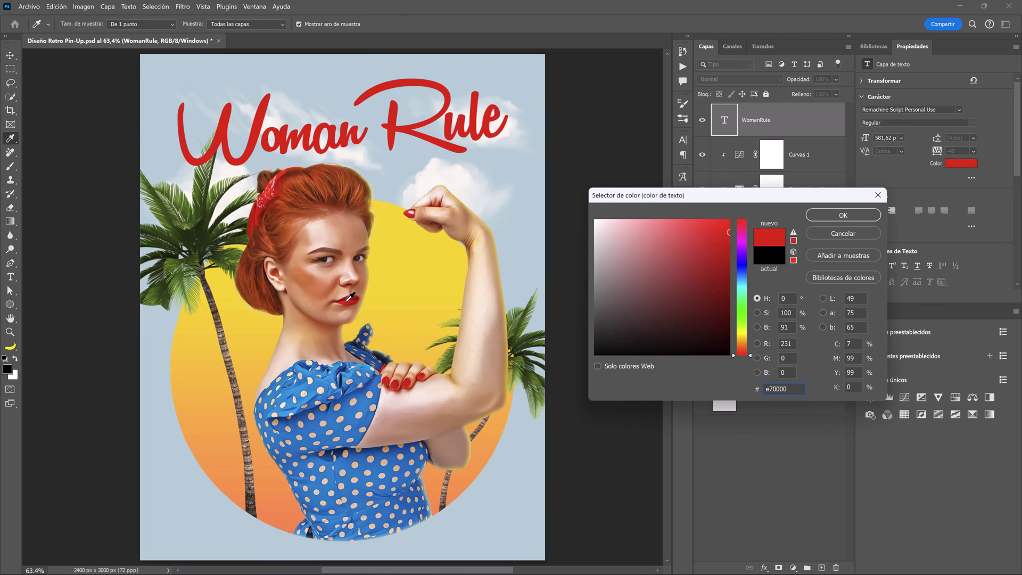
left_click(843, 215)
Add a Normal-mode drop shadow to the title in the sun's yellow at 100% opacity.
double_click(791, 123)
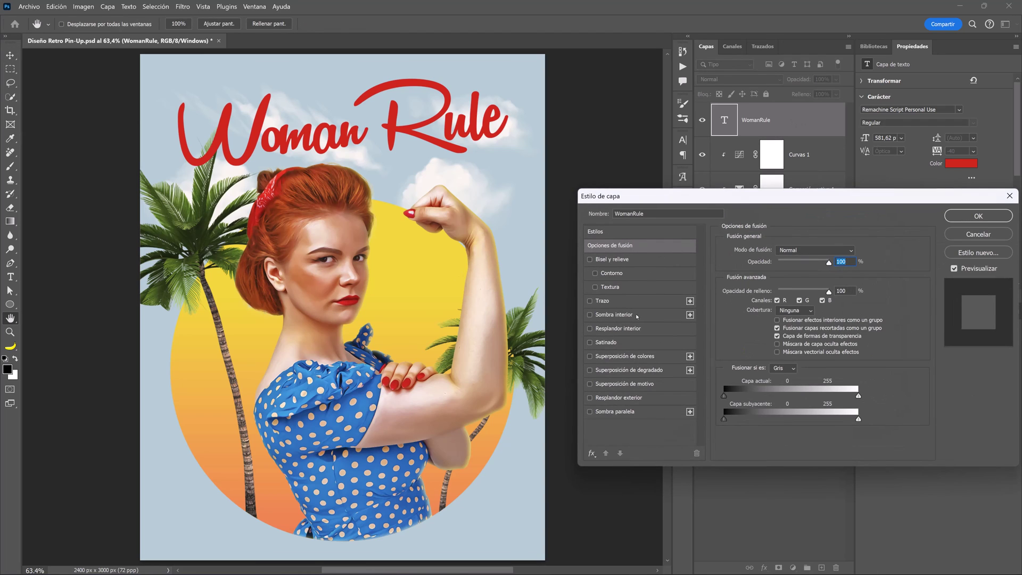
left_click(640, 411)
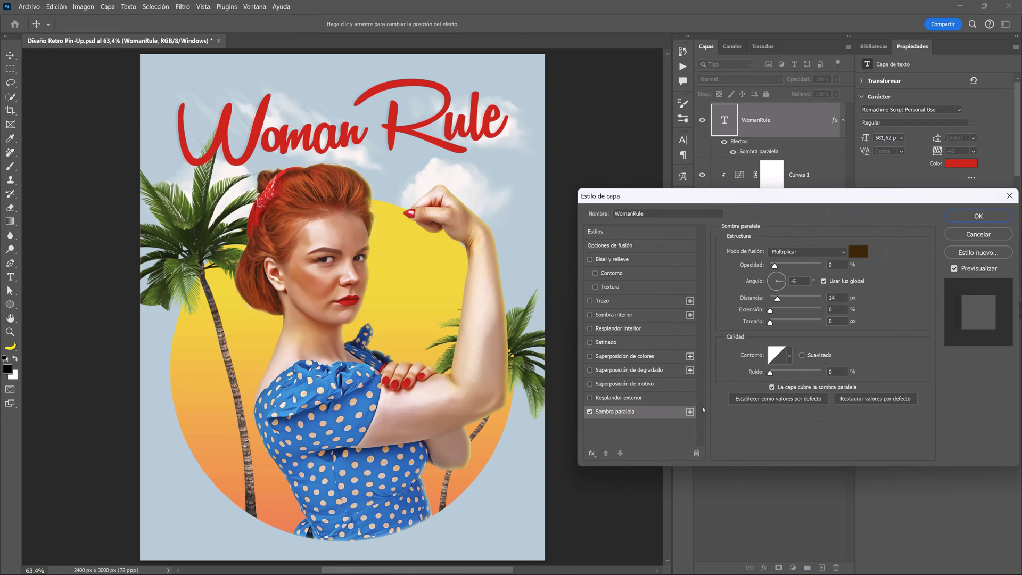
left_click(808, 256)
left_click(798, 262)
left_click(857, 252)
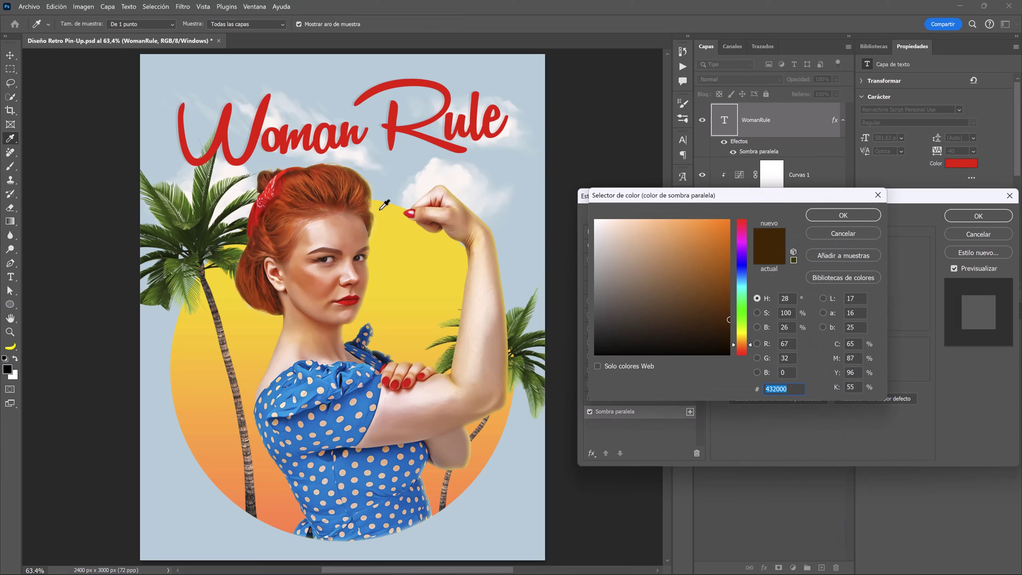
left_click(382, 210)
left_click(862, 216)
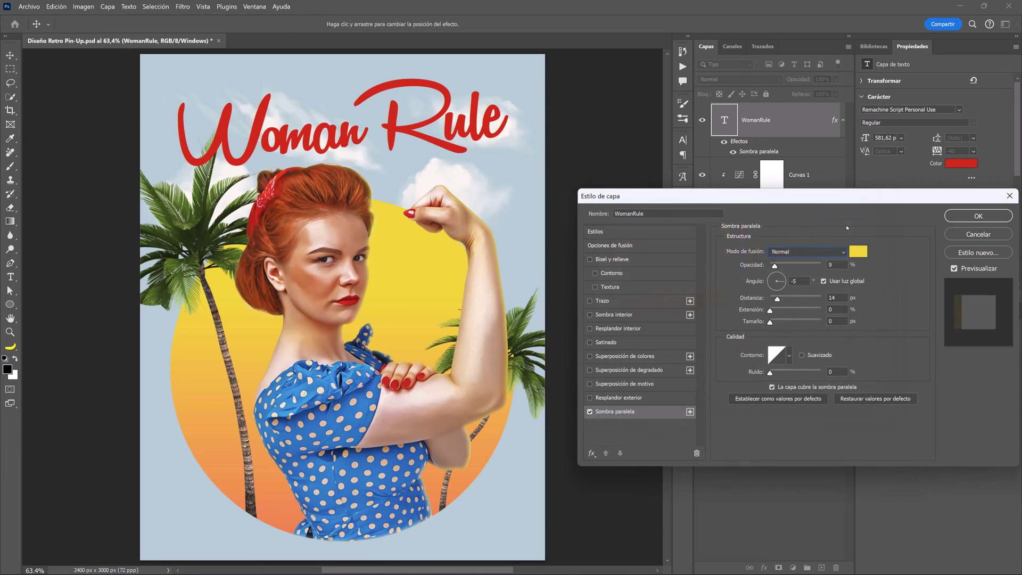
left_click_drag(775, 264, 822, 264)
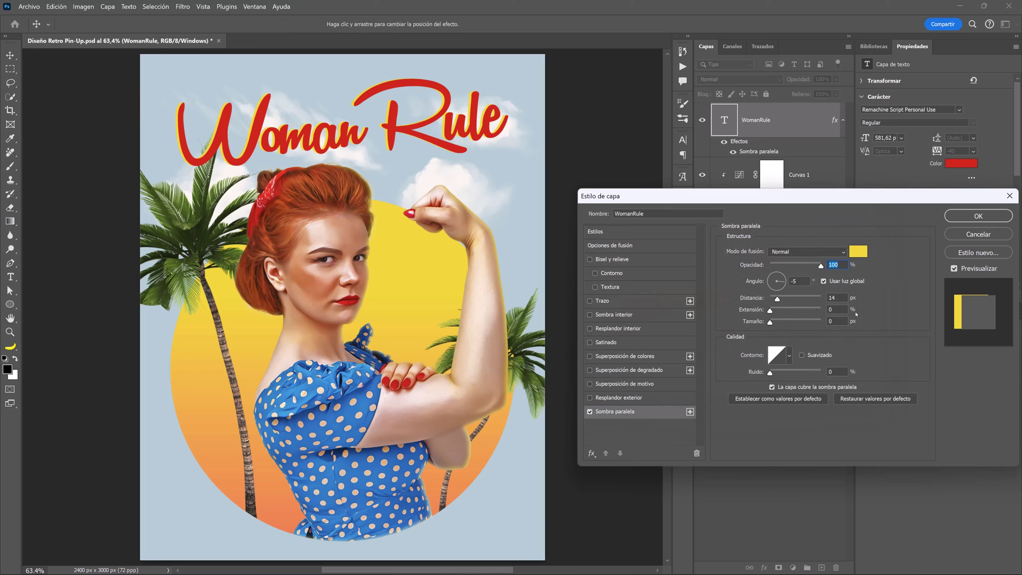
Offset the yellow drop shadow to angle 104° and distance 24 px, then apply it.
left_click(824, 281)
type("90")
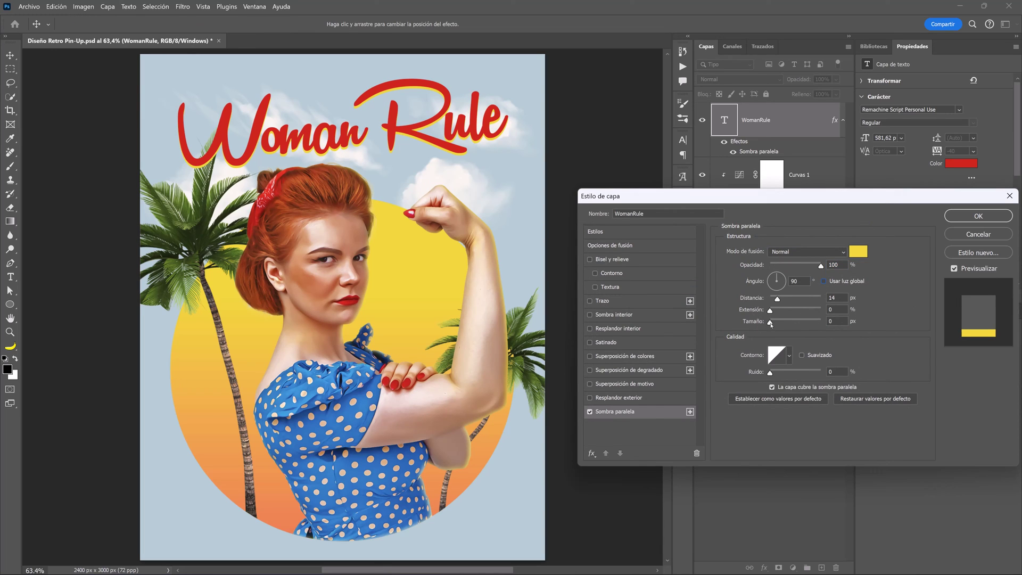
left_click(762, 322)
mouse_move(409, 135)
left_mouse_down()
mouse_move(416, 144)
mouse_move(409, 139)
left_mouse_up()
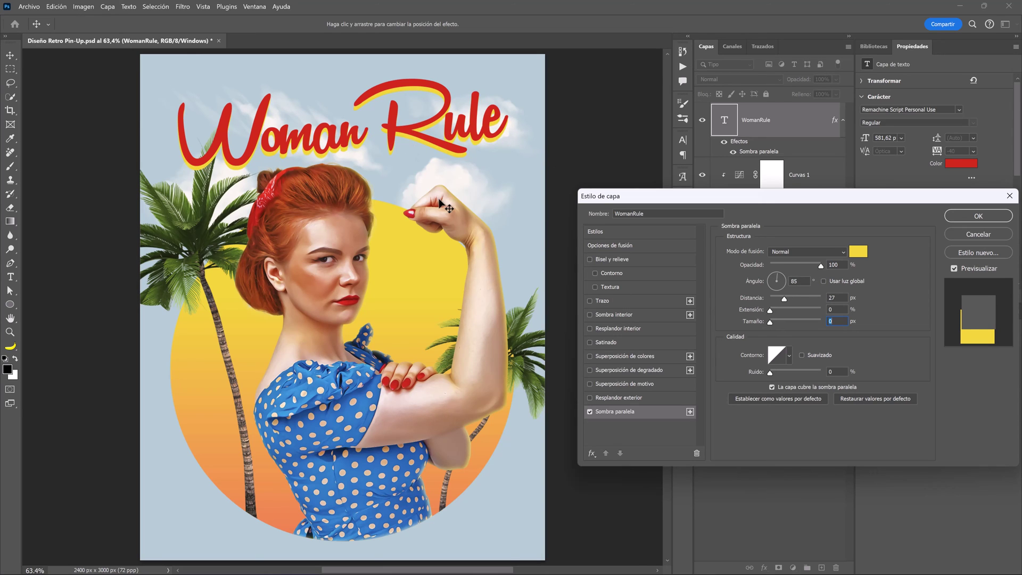
left_click(858, 251)
left_click_drag(274, 209, 392, 201)
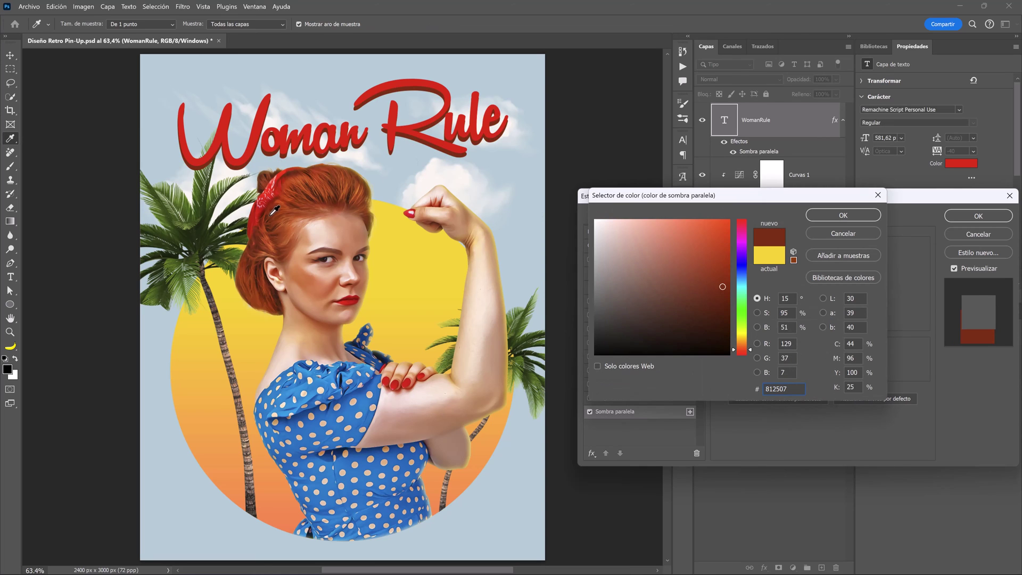
key("Return")
left_click_drag(409, 138, 411, 138)
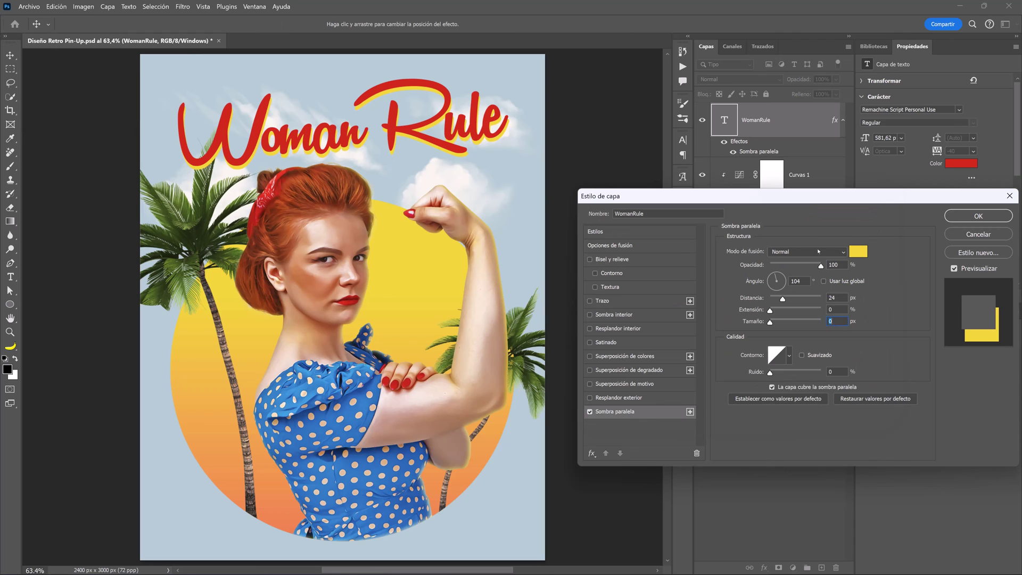
left_click(983, 216)
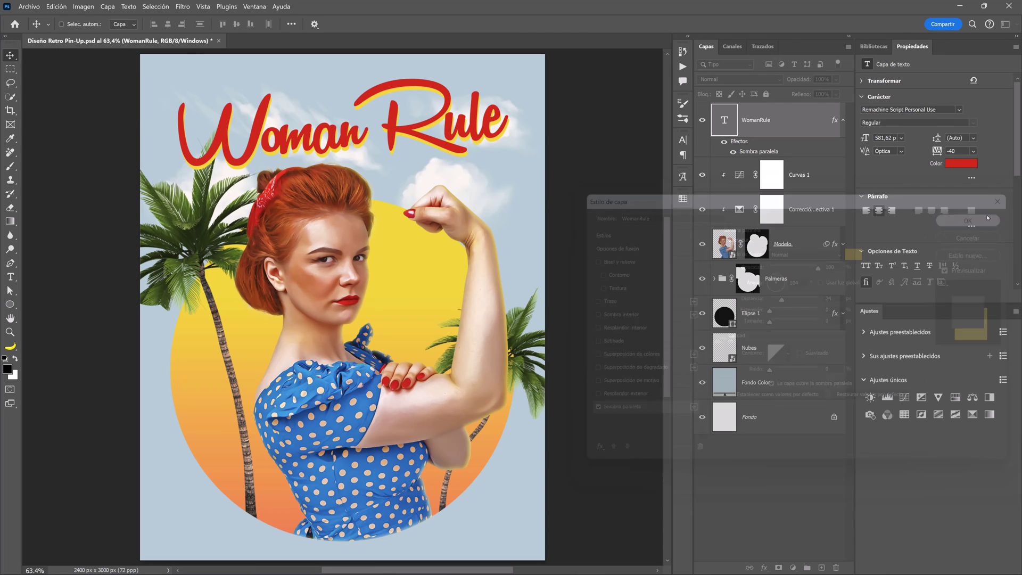
Stamp all visible layers into a merged Capa 1 on top and convert it to a smart object.
left_click(843, 121)
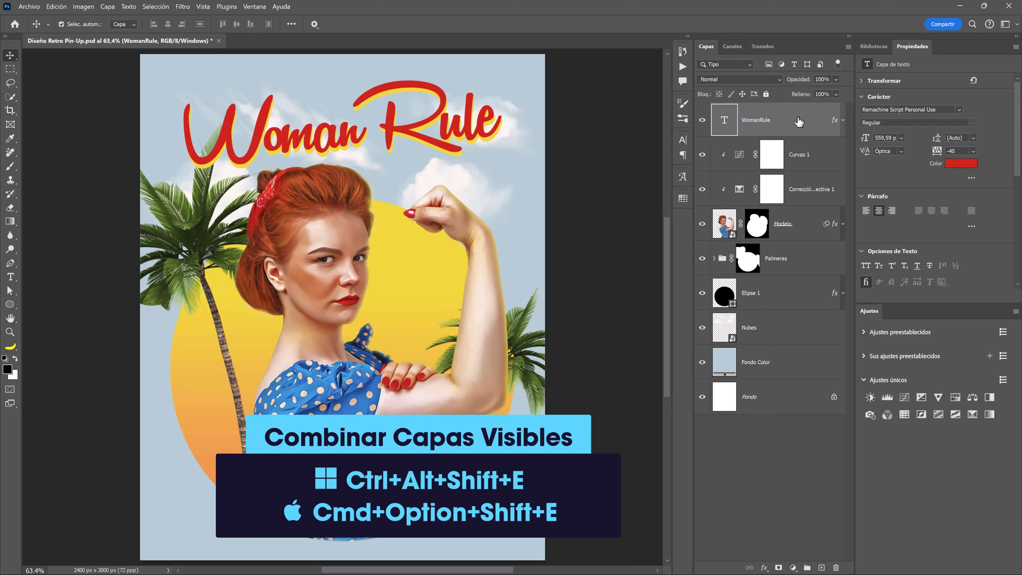
key("ctrl+alt+shift+e")
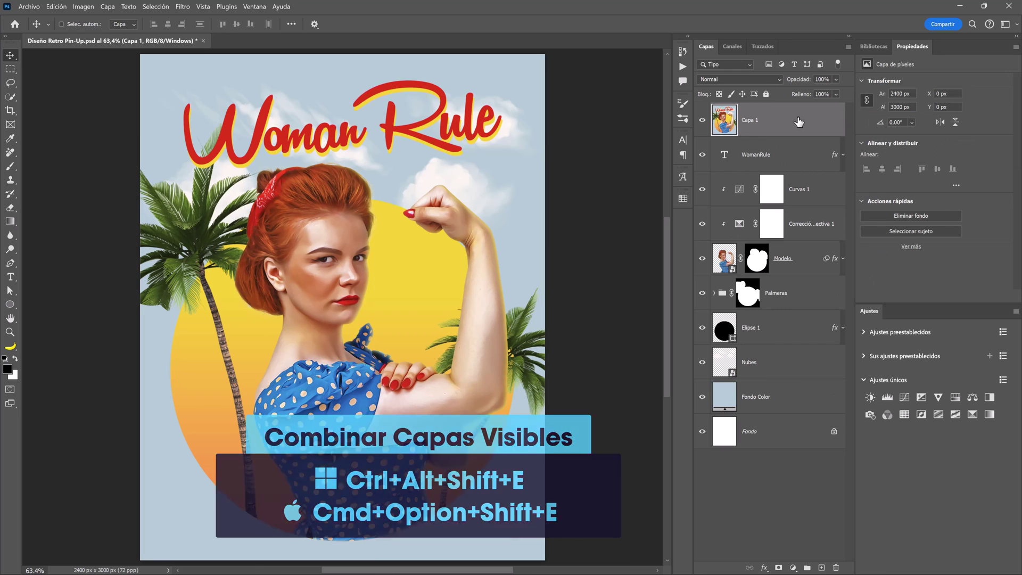
right_click(799, 122)
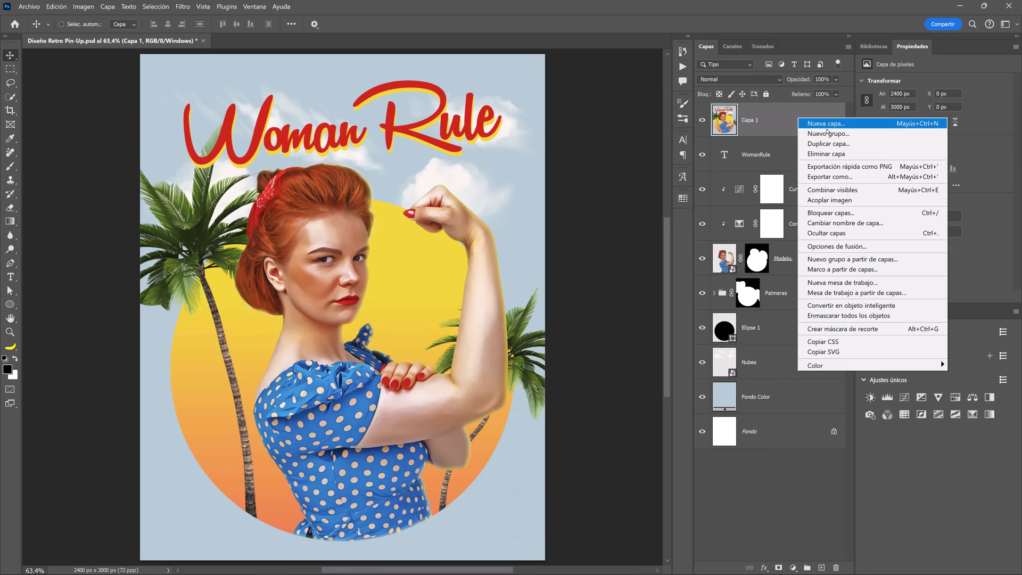
left_click(896, 306)
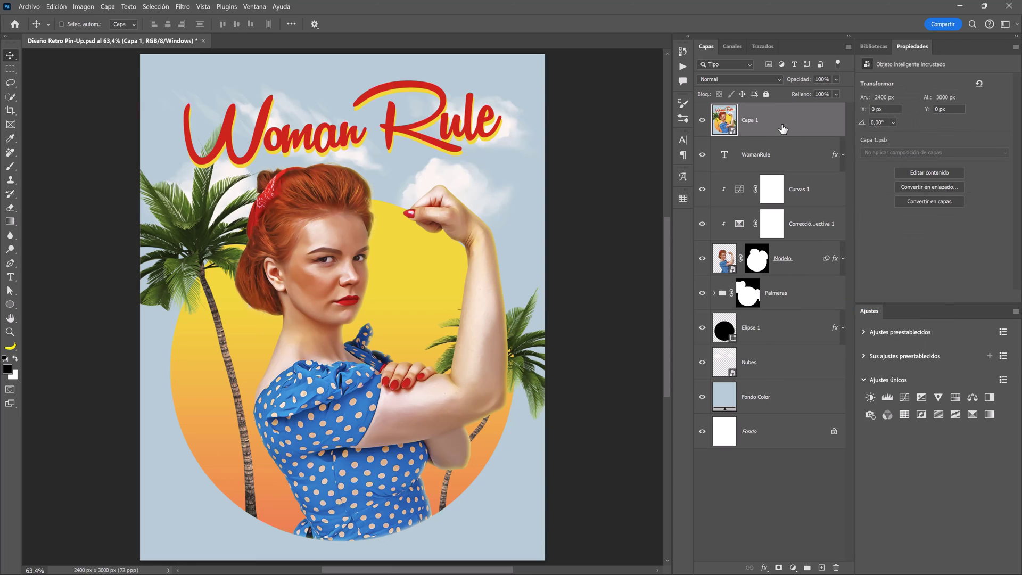
left_click(183, 6)
Apply Filter Gallery's Textura > Granulado to Capa 1: Ampliado type, intensity 40, contrast 50.
left_click(253, 99)
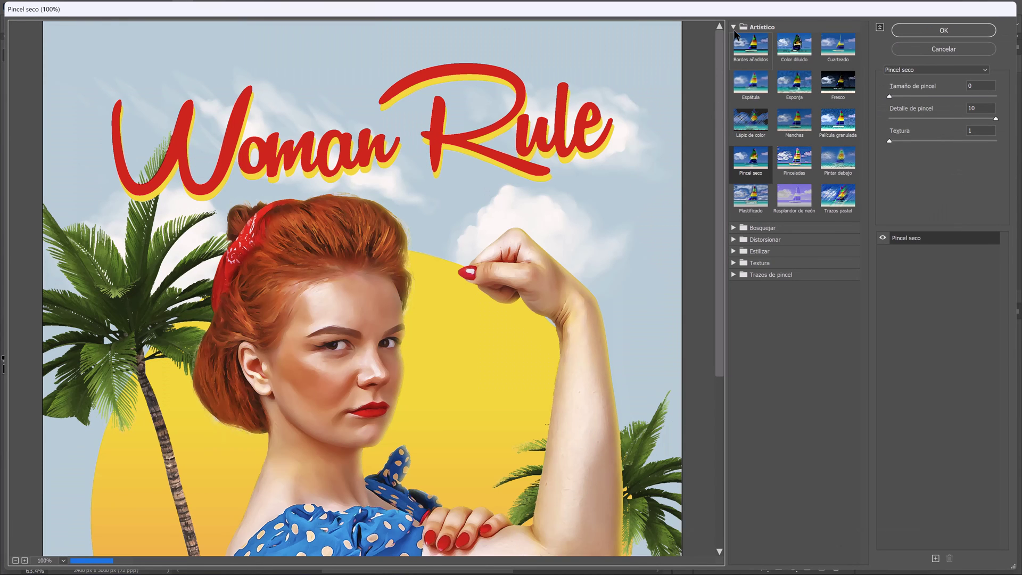
left_click(734, 27)
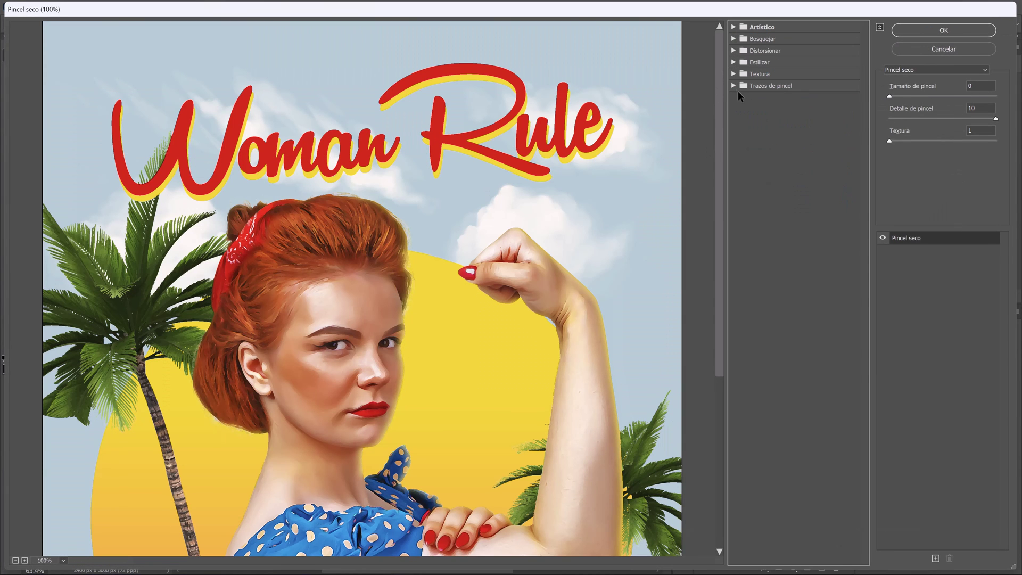
left_click_drag(499, 280, 499, 190)
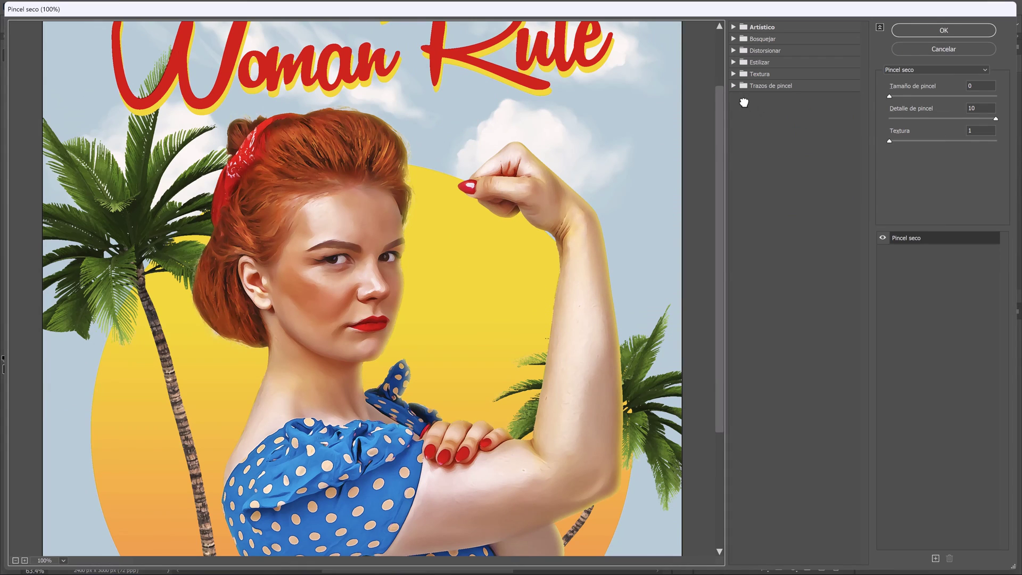
left_click(733, 74)
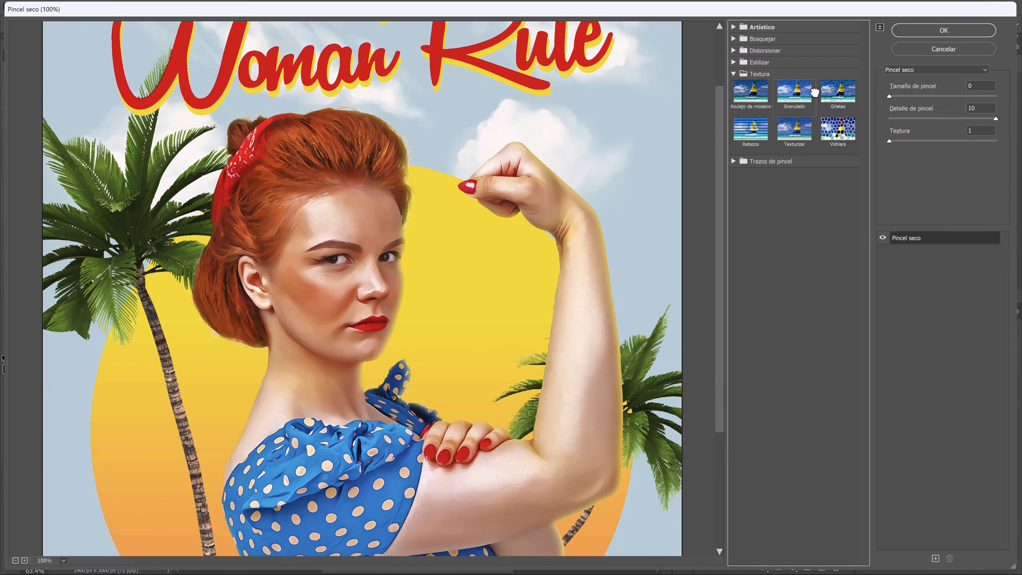
left_click(794, 91)
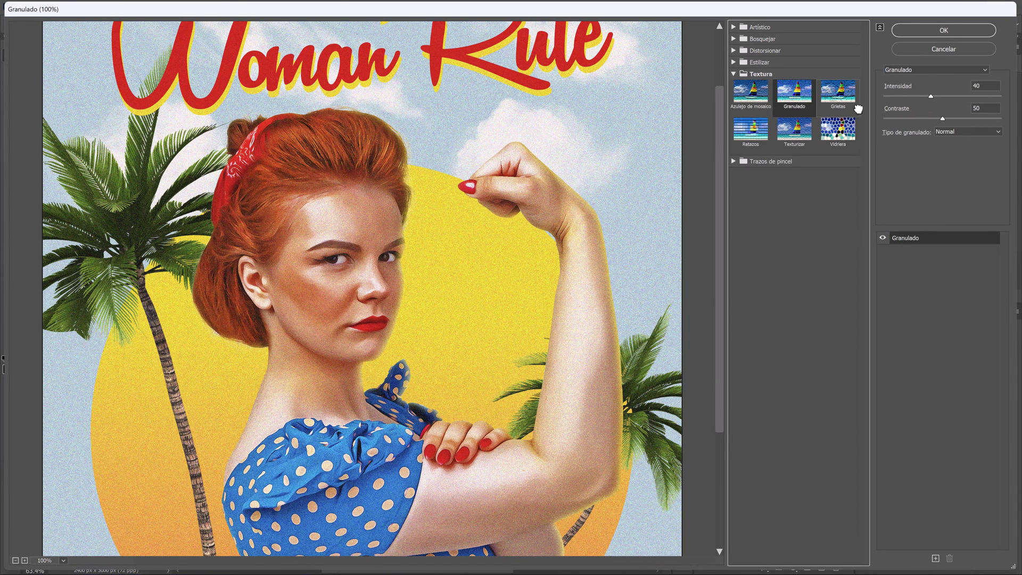
left_click(964, 132)
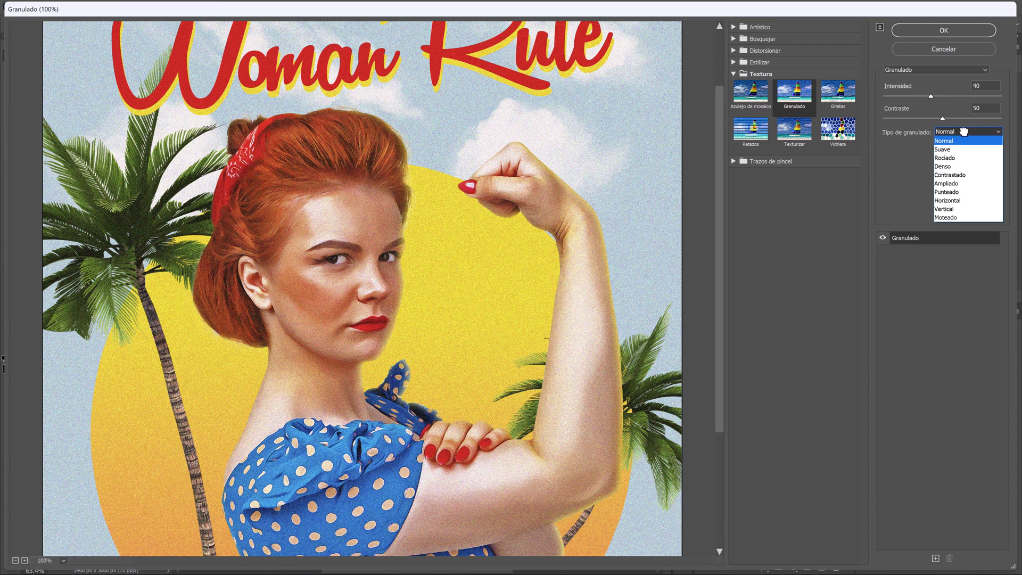
key("Escape")
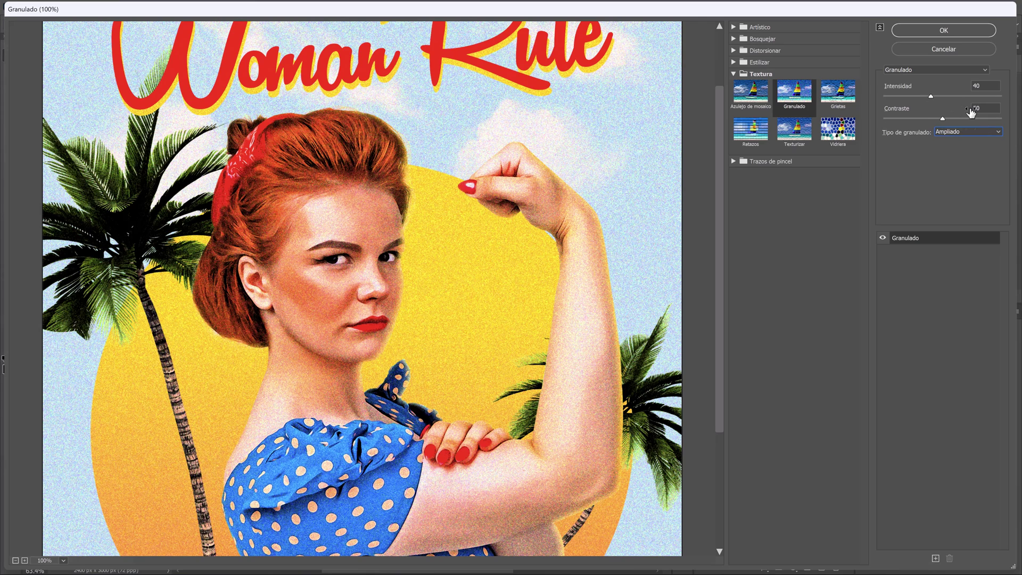
left_click(933, 28)
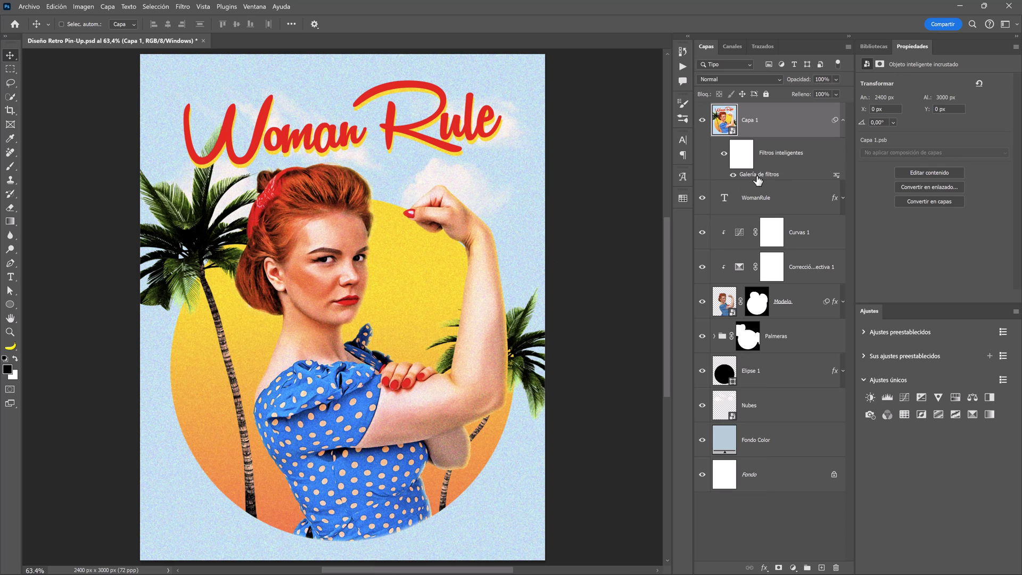
Set the Galería de filtros grain on Capa 1 to blend at 25% opacity.
double_click(835, 177)
type("25")
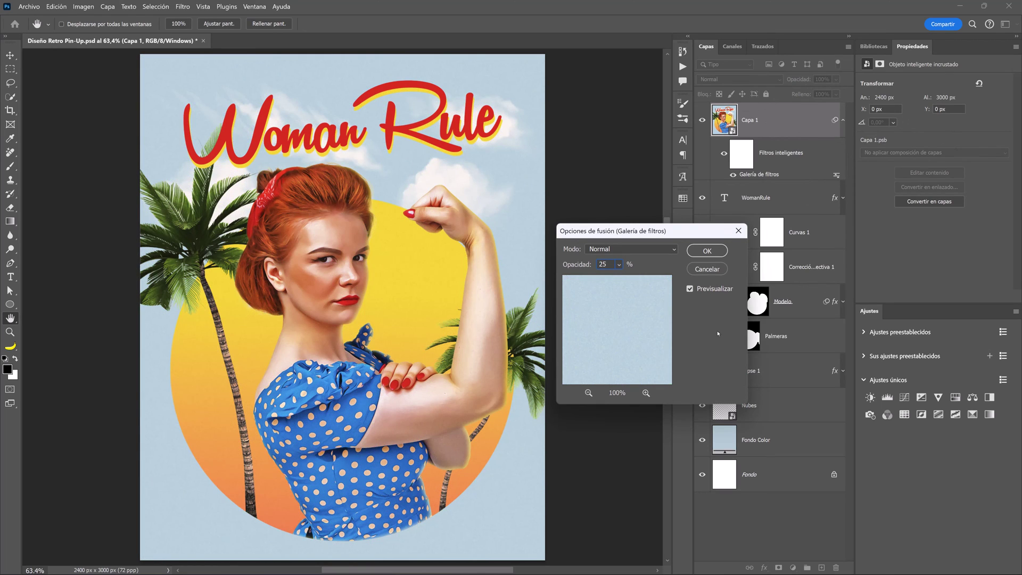
mouse_move(598, 353)
left_mouse_down()
mouse_move(599, 314)
mouse_move(603, 329)
mouse_move(615, 324)
left_mouse_up()
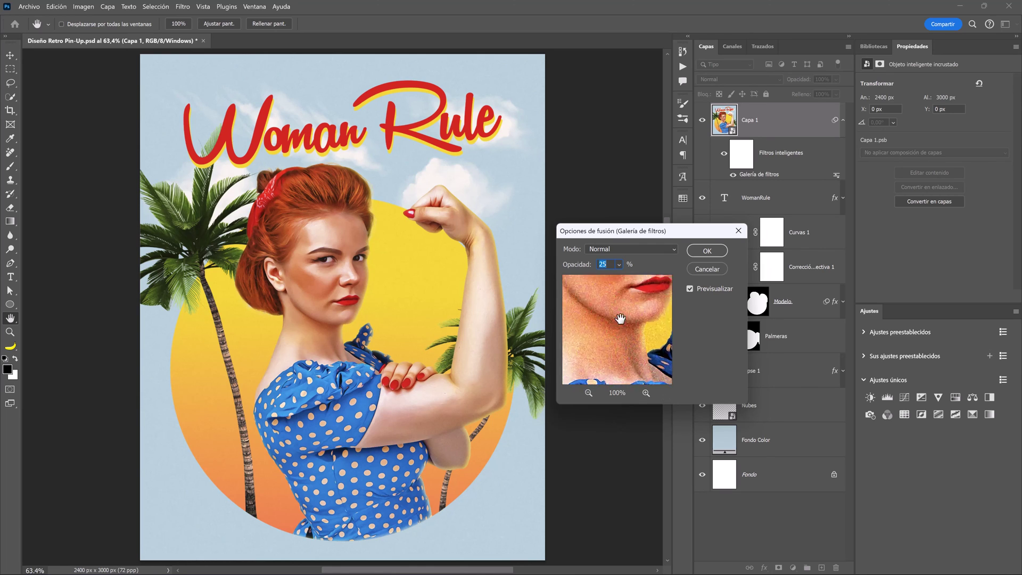
left_click(713, 257)
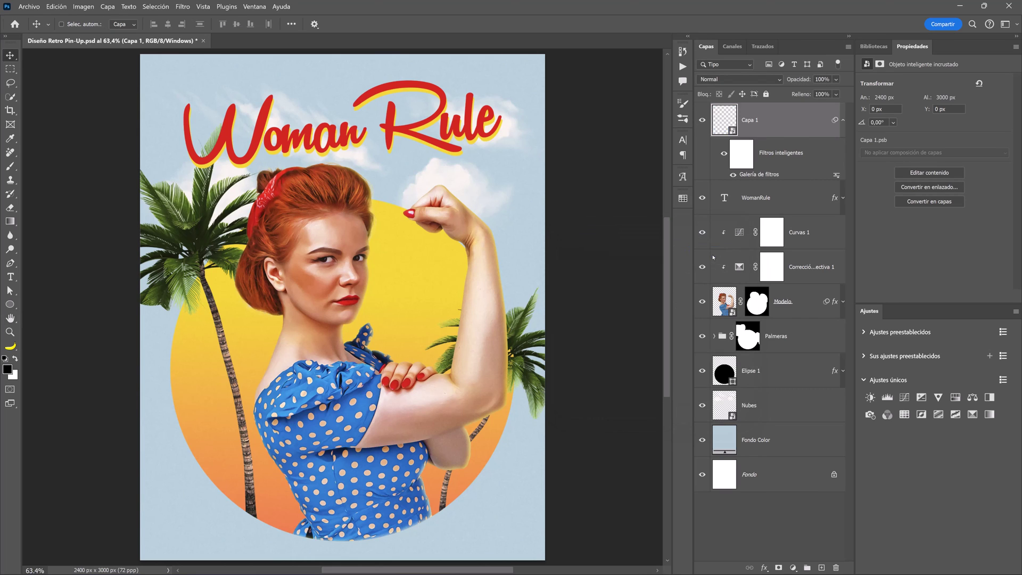
left_click(843, 122)
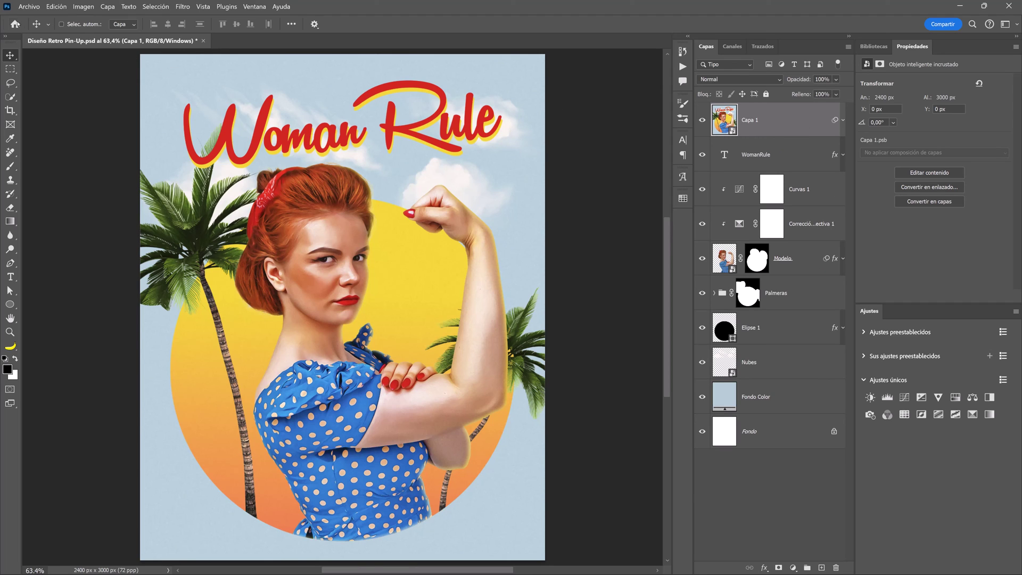
Place Textura.jpg into the poster as an embedded image.
left_click(28, 7)
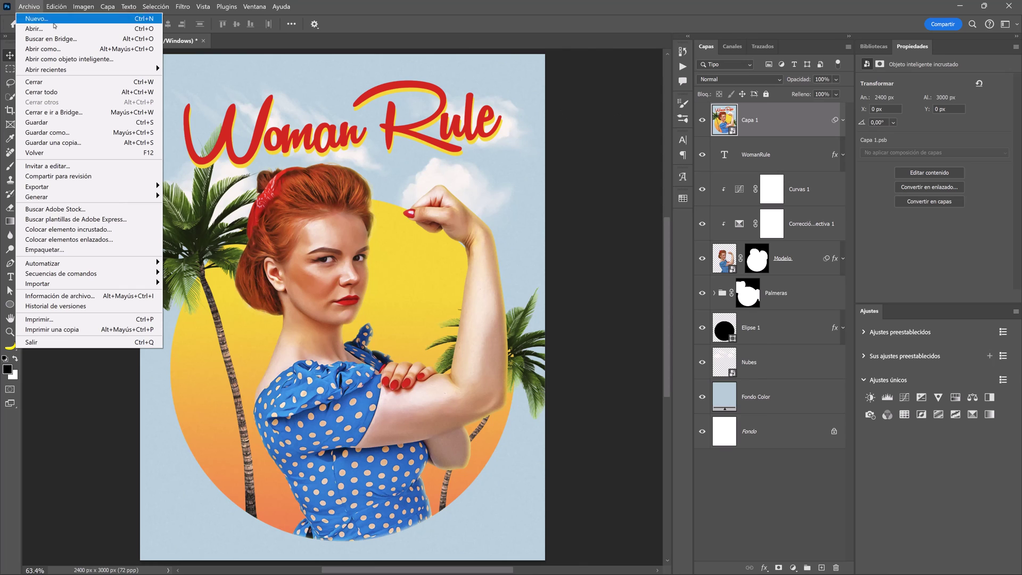
left_click(121, 228)
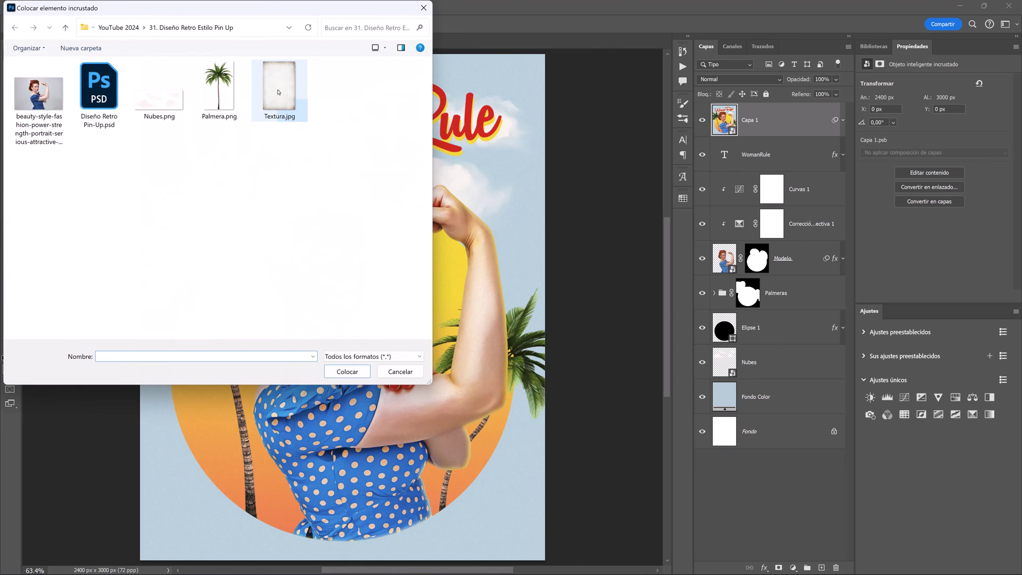
left_click(277, 92)
left_click(347, 371)
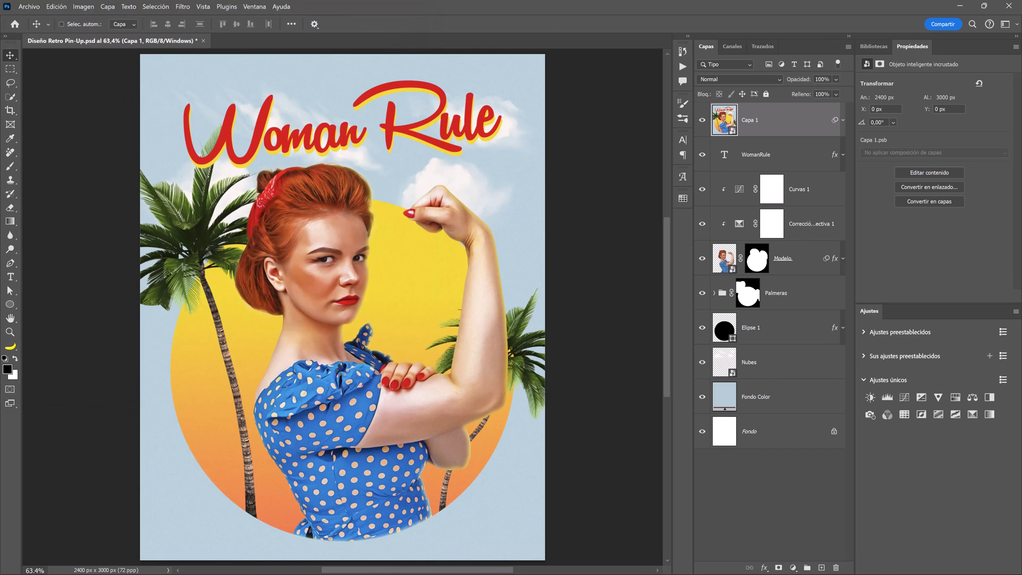
Stretch the Textura.jpg layer to cover the full 2402×3000 px canvas and commit it.
left_click_drag(268, 307, 165, 304)
left_click_drag(290, 119, 290, 56)
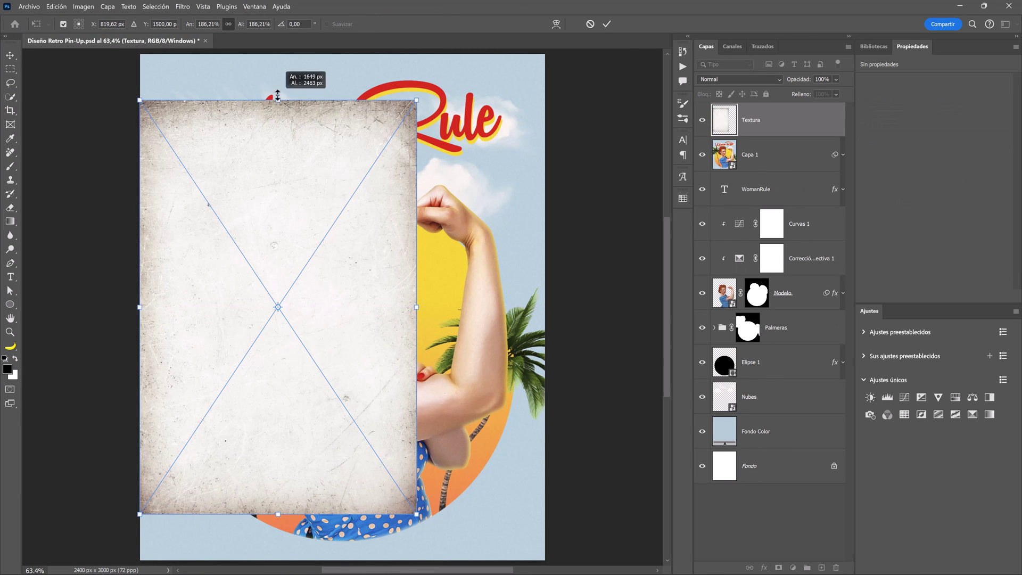
left_click_drag(269, 490, 275, 561)
left_click_drag(298, 392, 329, 393)
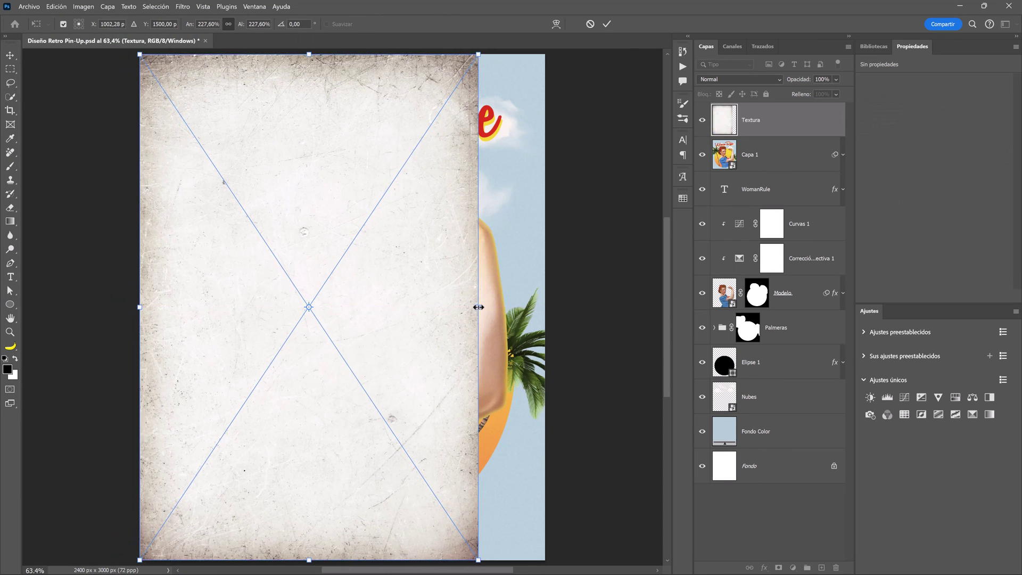
left_click_drag(476, 307, 545, 306)
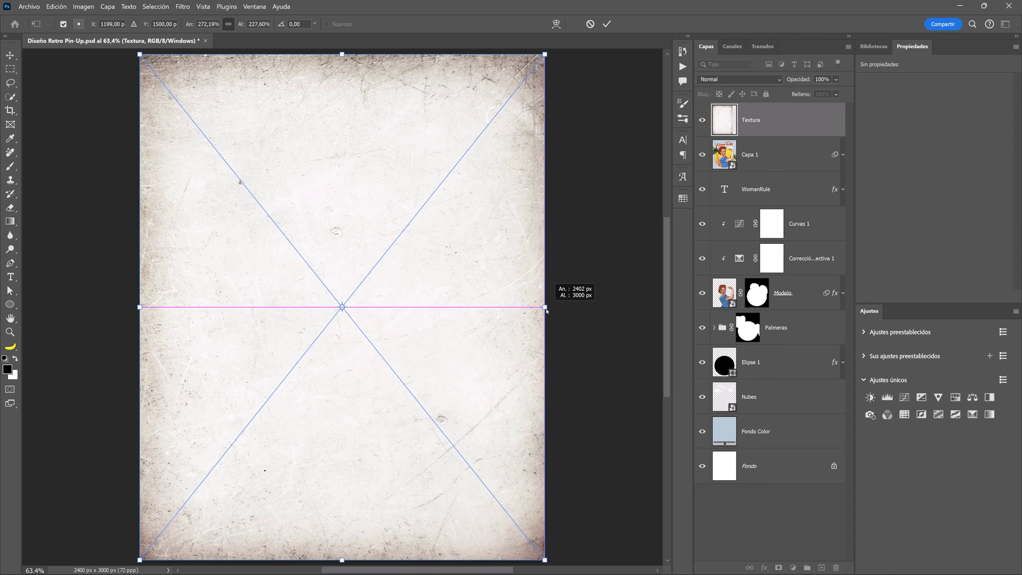
key("Return")
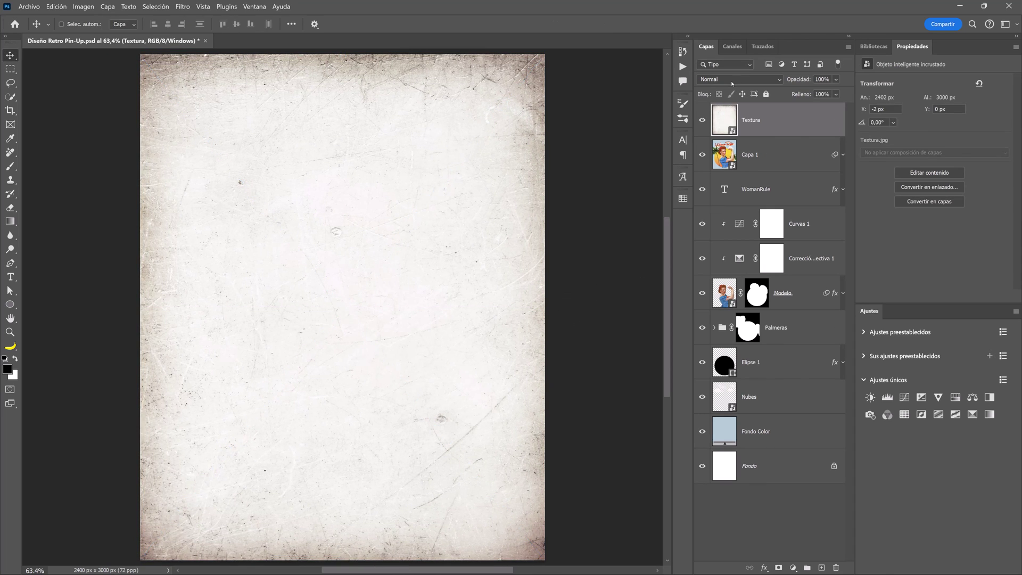
left_click(731, 81)
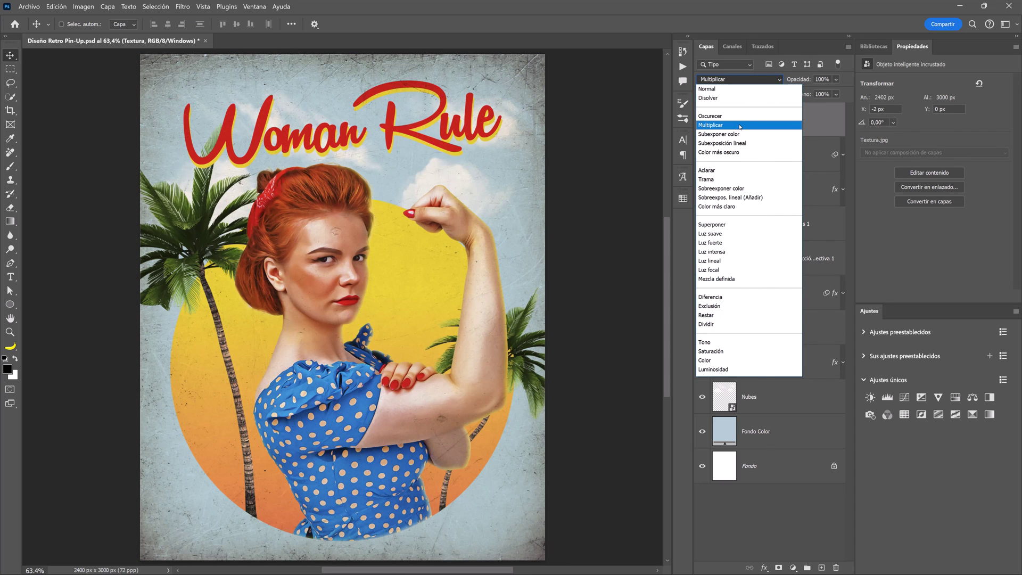
Set the Textura layer to Multiplicar at 50% opacity and add a blank layer mask.
left_click(739, 125)
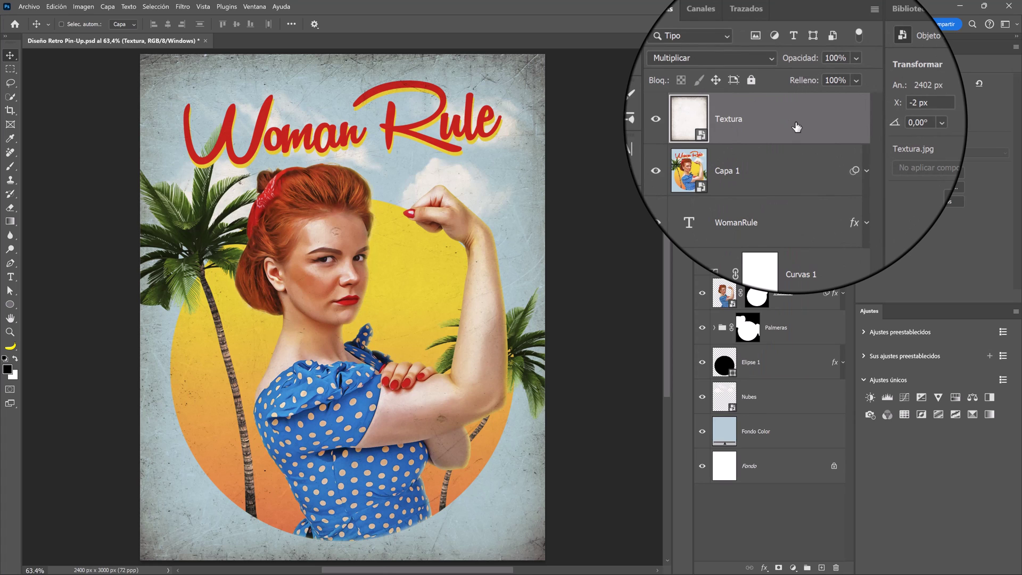
key("5")
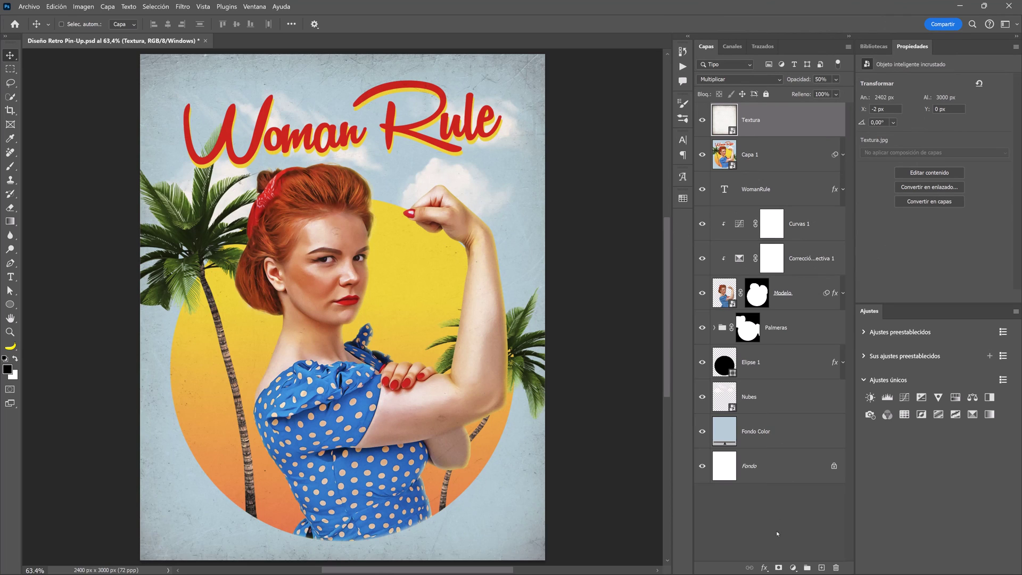
left_click(779, 568)
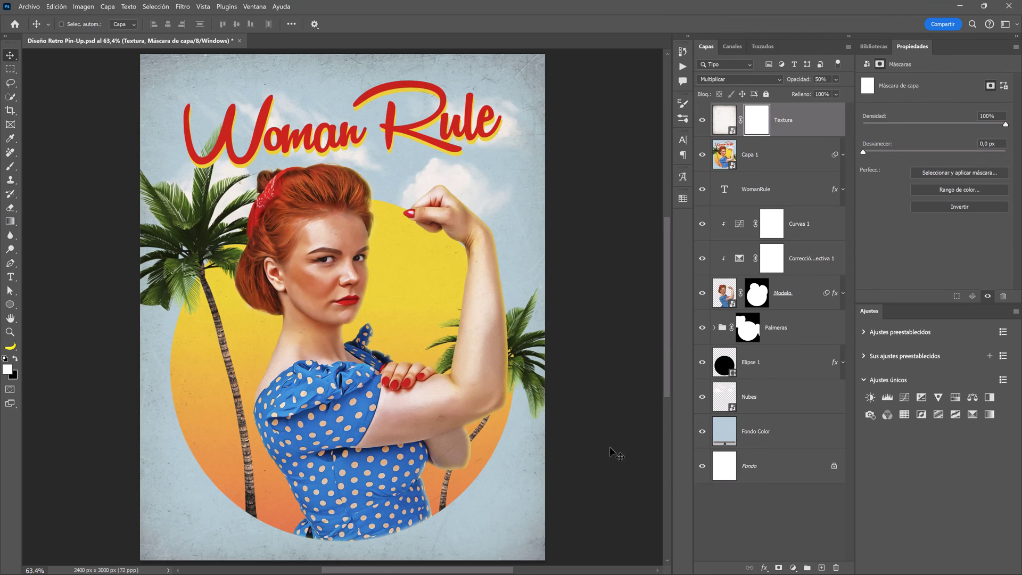
Select the soft round Circular difuso brush, enlarged to about 589 px.
left_click(10, 166)
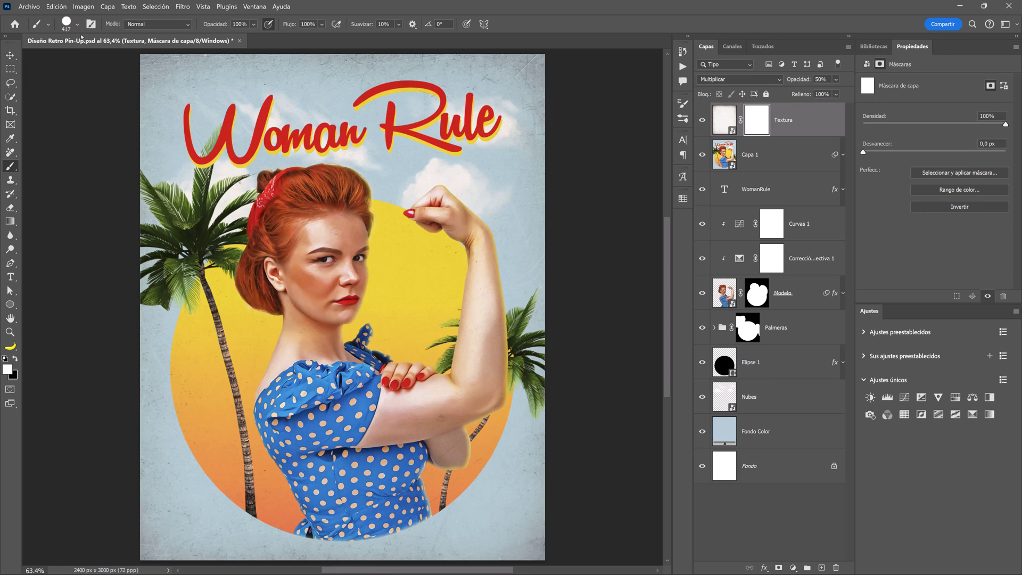
left_click(78, 24)
left_click(56, 167)
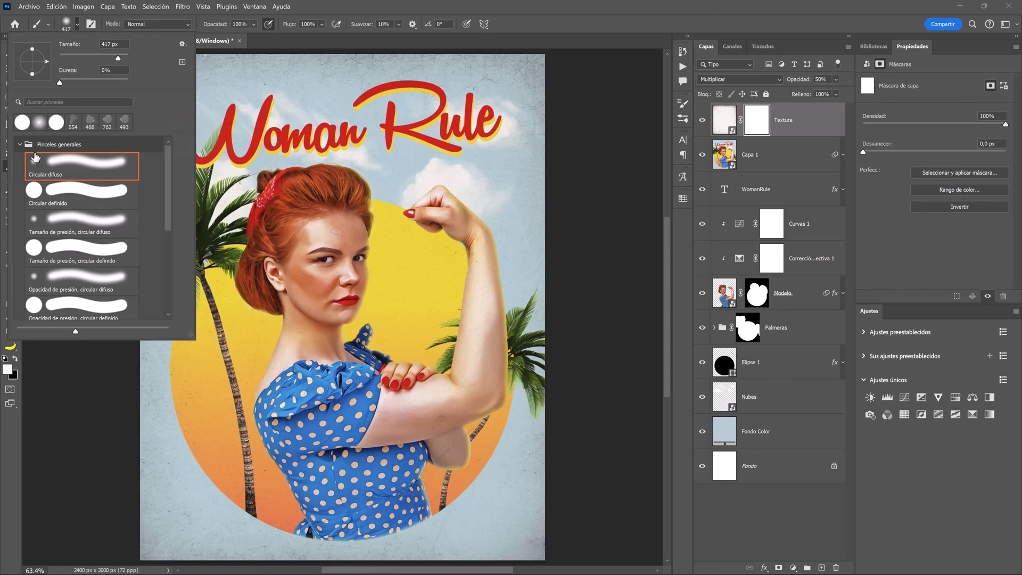
double_click(56, 168)
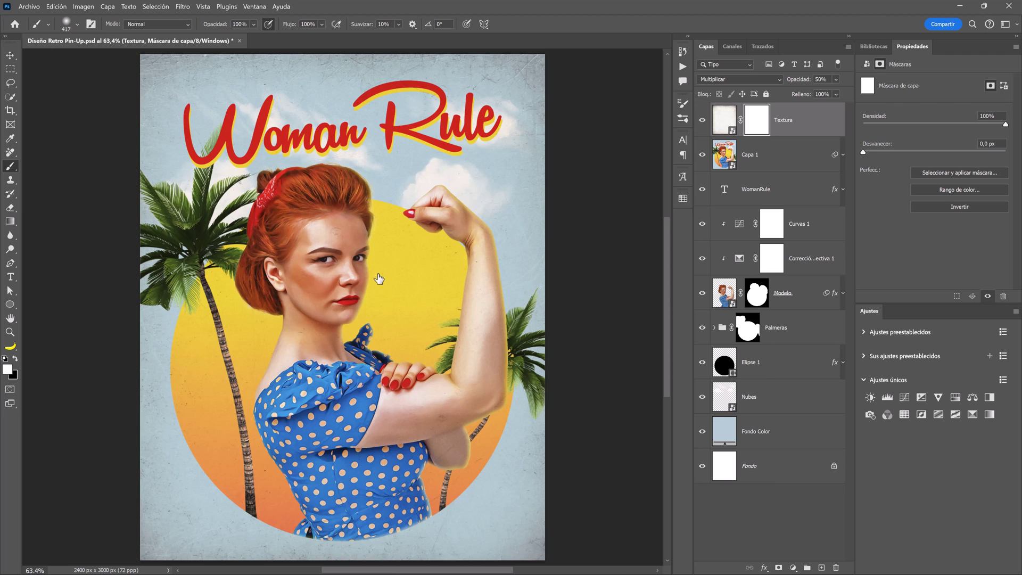
left_click_drag(367, 272, 369, 270)
Paint black on the Textura mask over the model's face, neck and arm.
key("x")
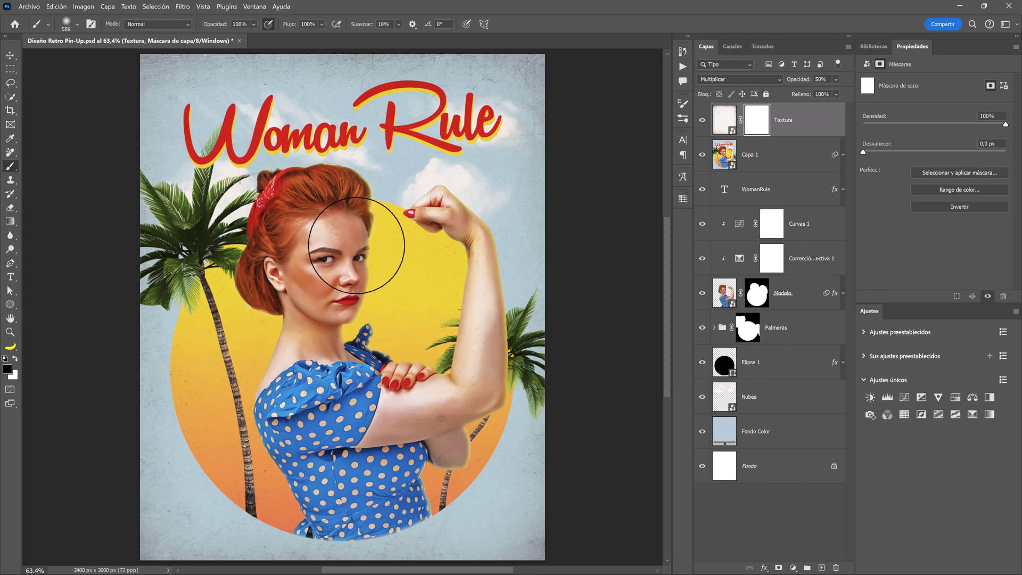
mouse_move(282, 218)
left_mouse_down()
mouse_move(282, 323)
mouse_move(346, 186)
mouse_move(349, 154)
left_mouse_up()
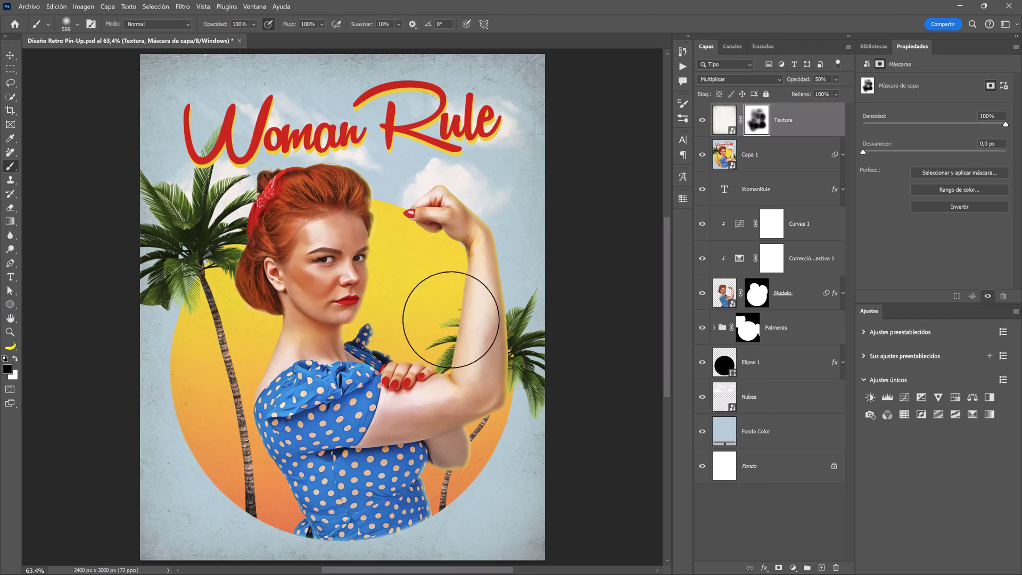
key("v")
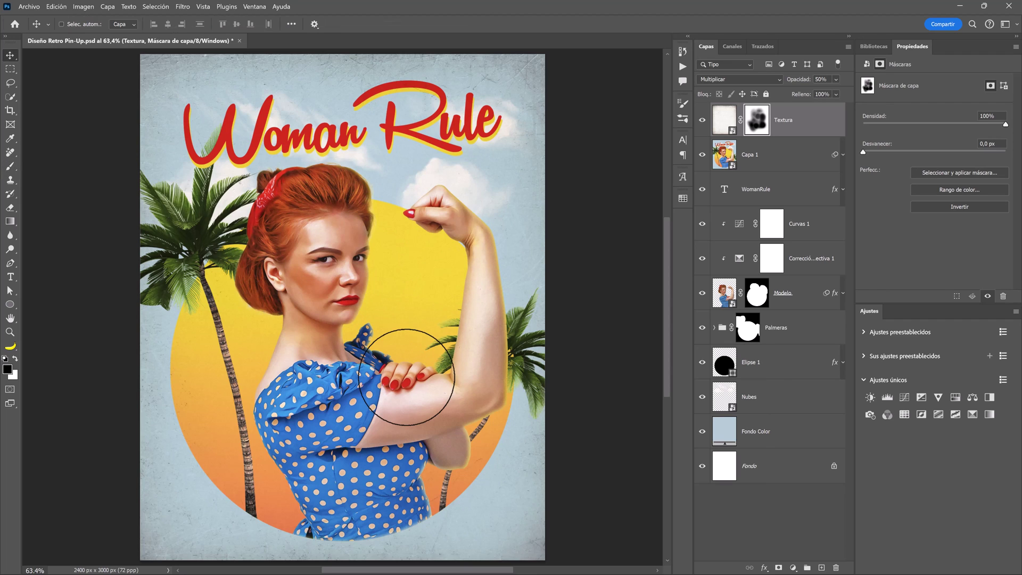
left_click(702, 123)
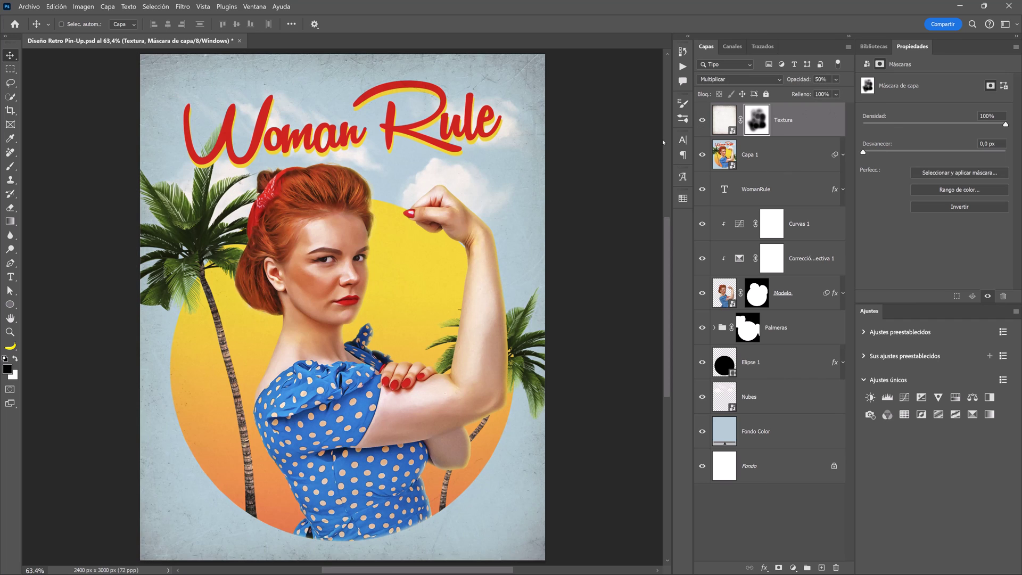
left_click(786, 522)
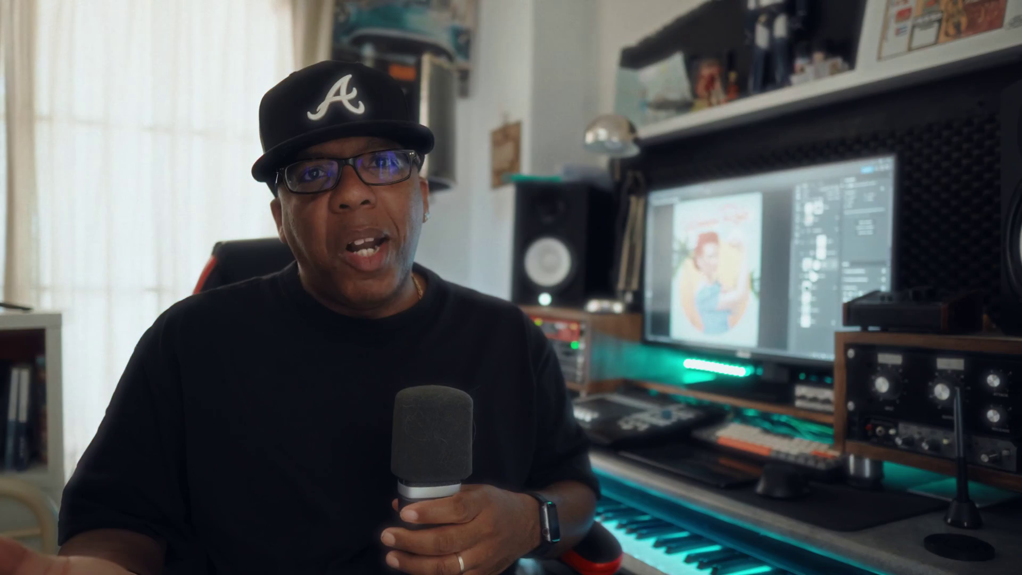